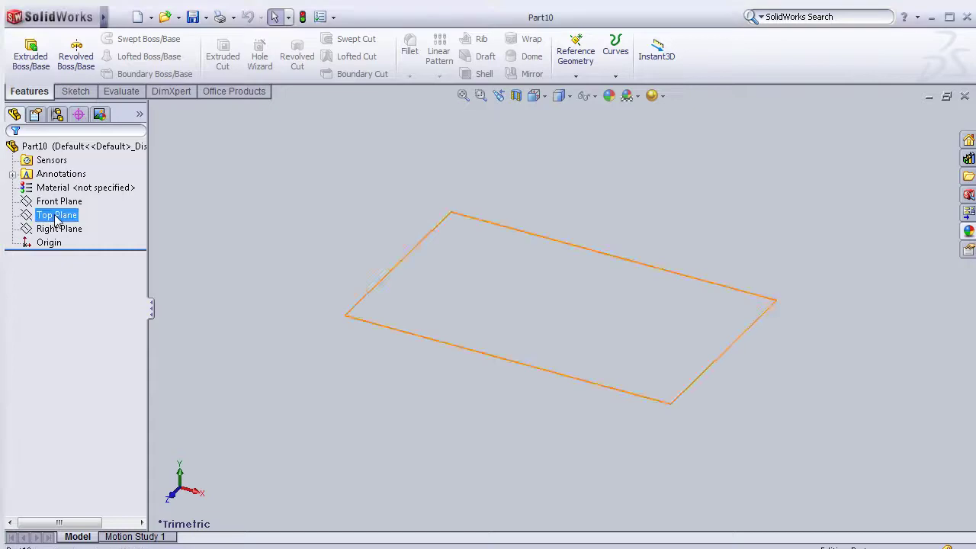
# Sketch a corner rectangle from the origin on the Top Plane and dimension its width to 30
pyautogui.click(65, 192)
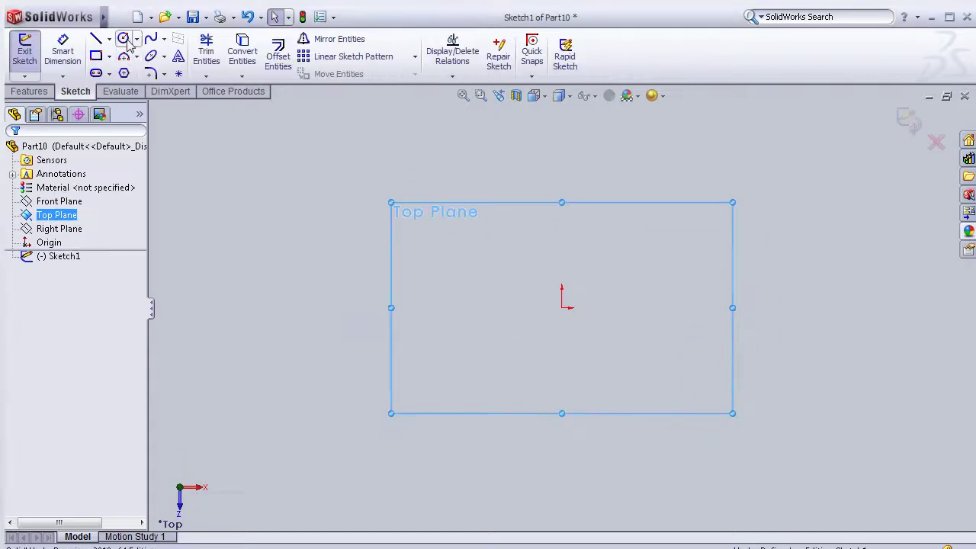
pyautogui.moveTo(562, 307); pyautogui.dragTo(622, 210)
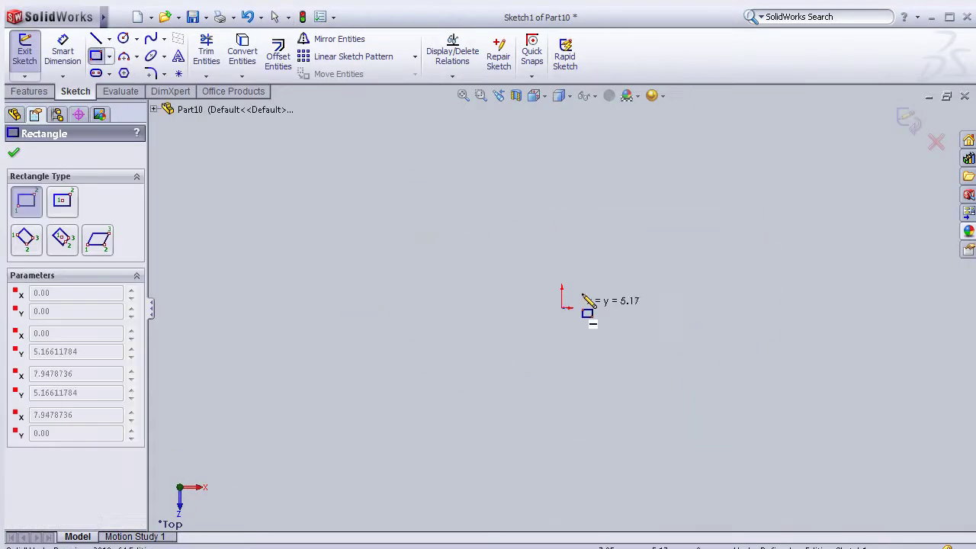
pyautogui.click(64, 55)
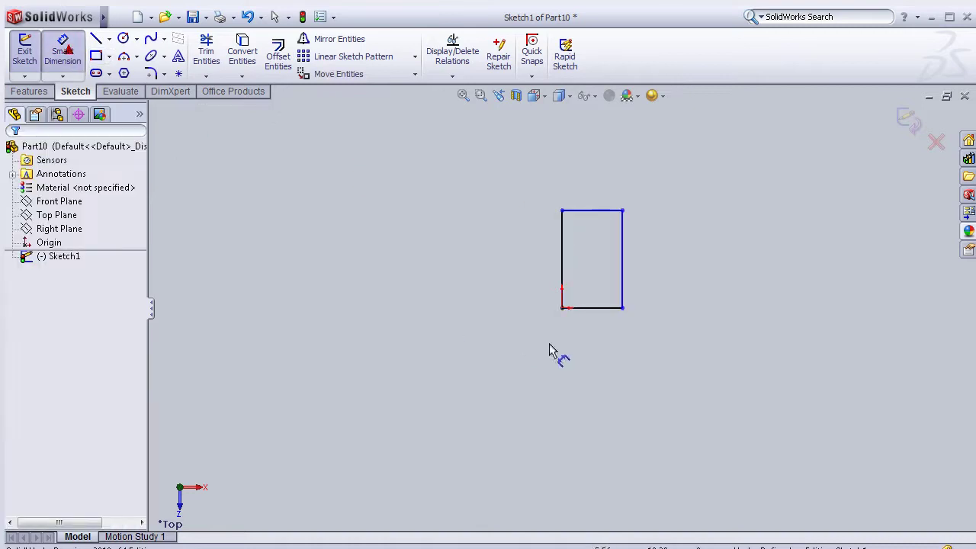
pyautogui.click(588, 307)
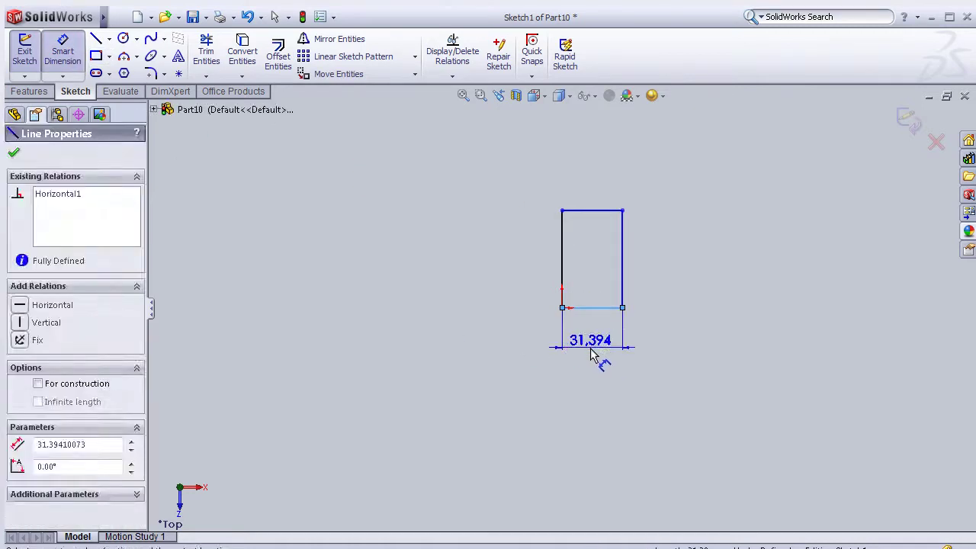
pyautogui.click(593, 356)
pyautogui.write('30')
pyautogui.click(531, 376)
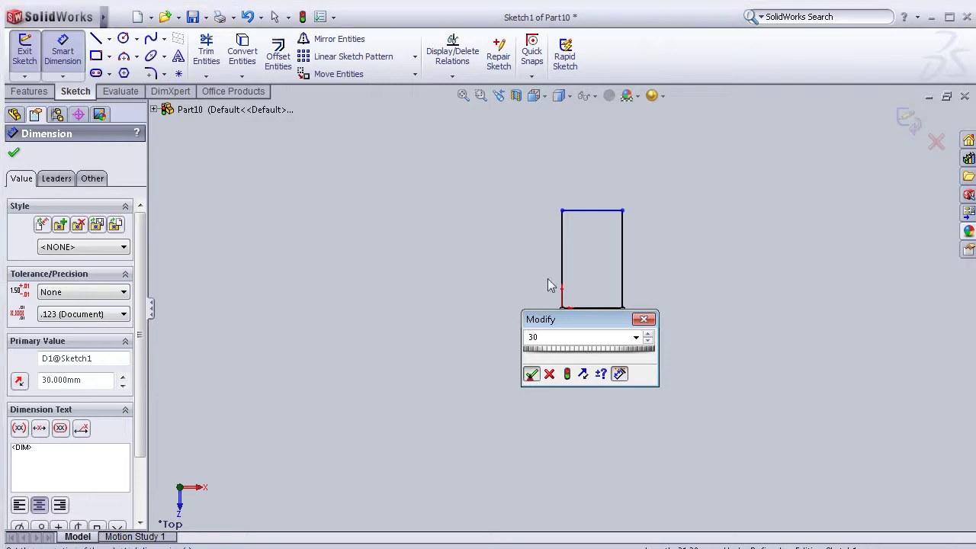
# Dimension the rectangle's left edge to a height of 40
pyautogui.click(538, 275)
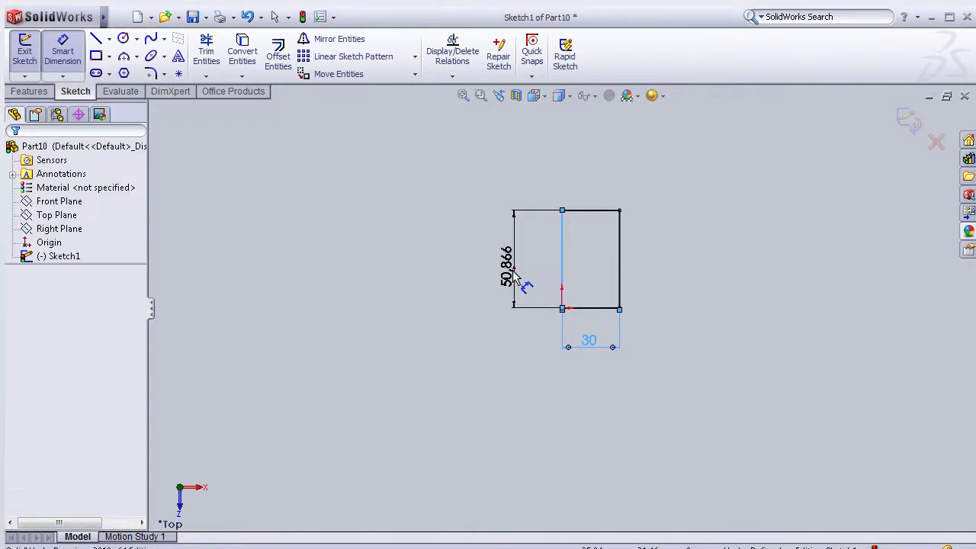
pyautogui.click(507, 294)
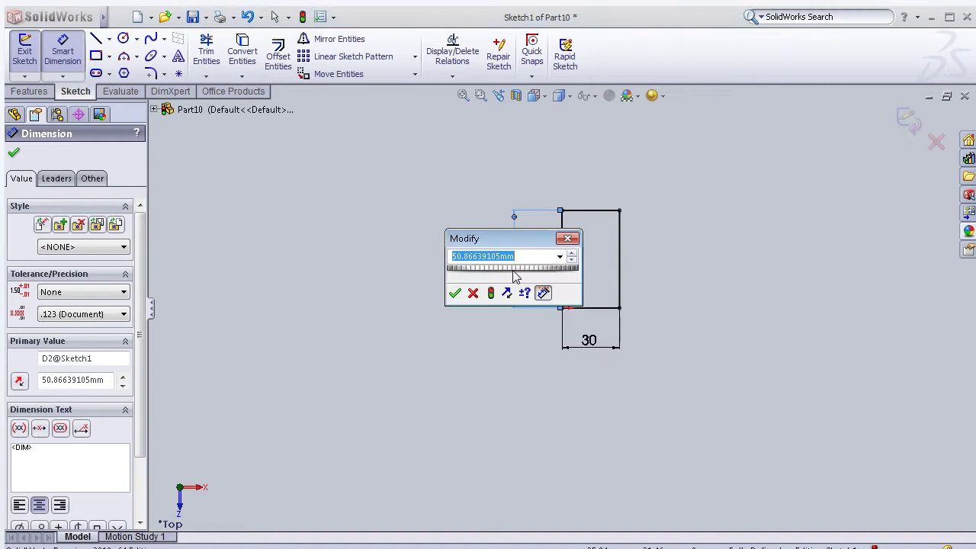
pyautogui.write('40')
pyautogui.press('Return')
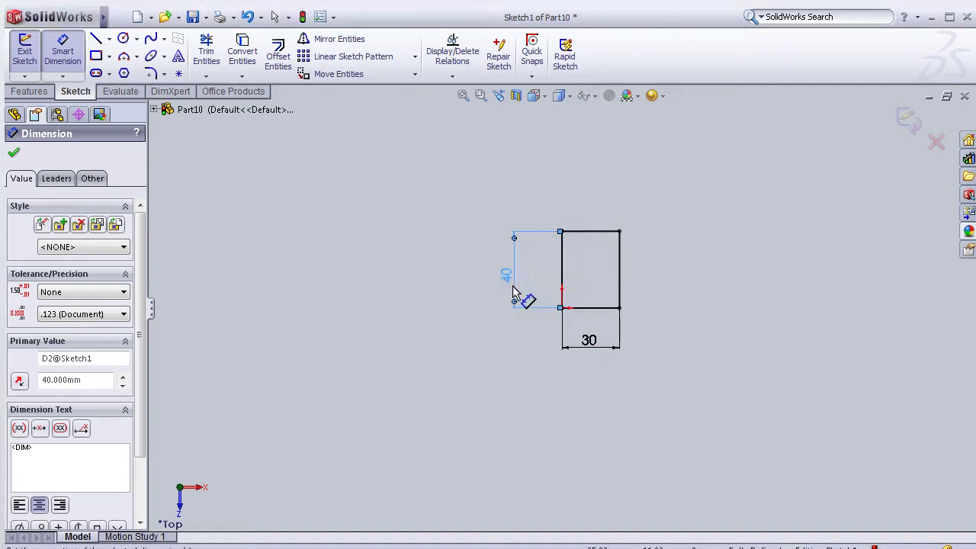
pyautogui.click(150, 73)
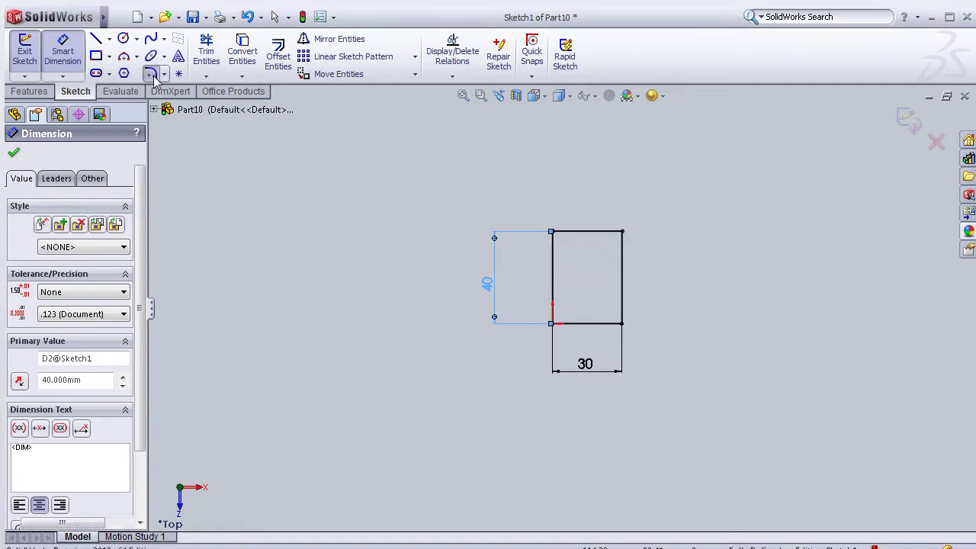
# Apply 10 mm sketch fillets to the top-left, top-right, bottom-left and bottom-right rectangle corners
pyautogui.click(553, 231)
pyautogui.click(621, 232)
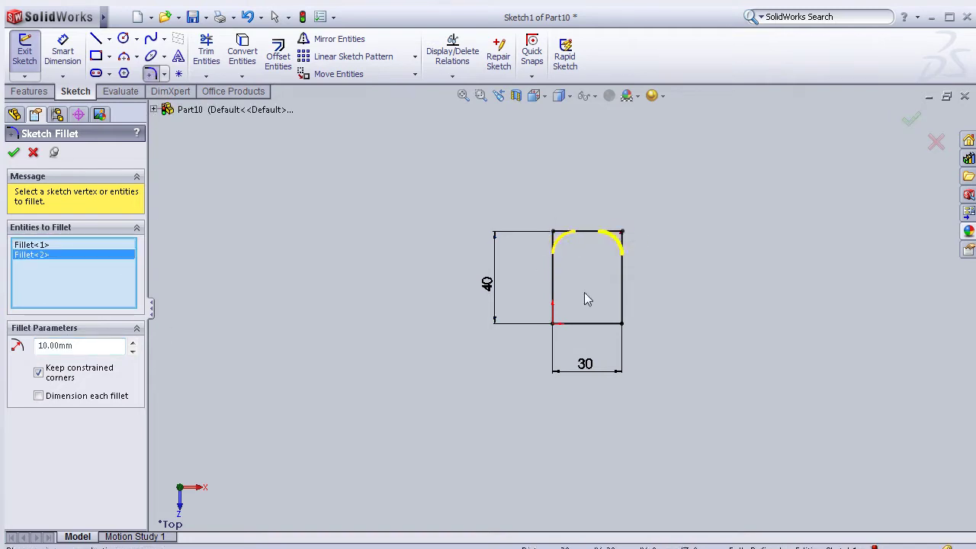
pyautogui.click(552, 323)
pyautogui.click(618, 324)
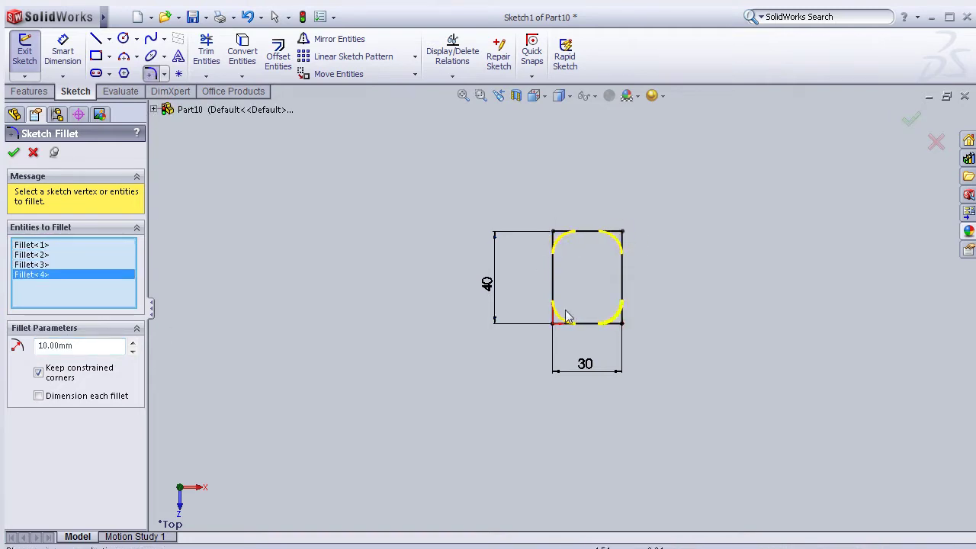
pyautogui.click(13, 152)
pyautogui.click(29, 92)
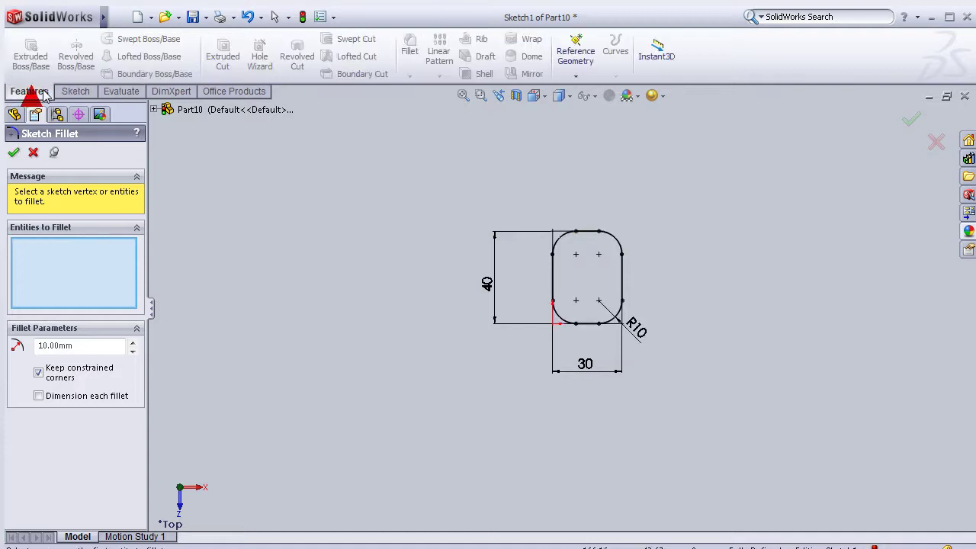
pyautogui.click(901, 122)
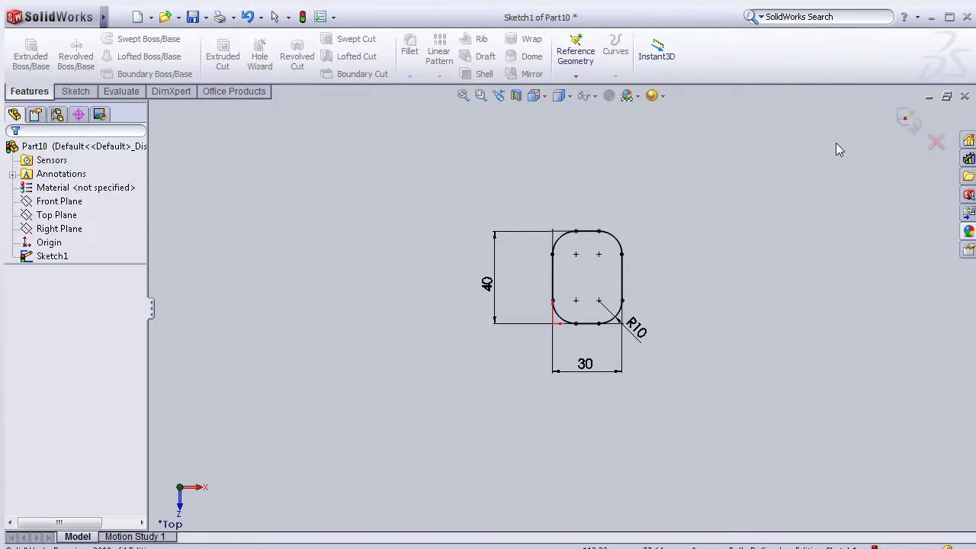
# Extrude the rounded sketch blind to 350 mm as Boss-Extrude1
pyautogui.click(34, 61)
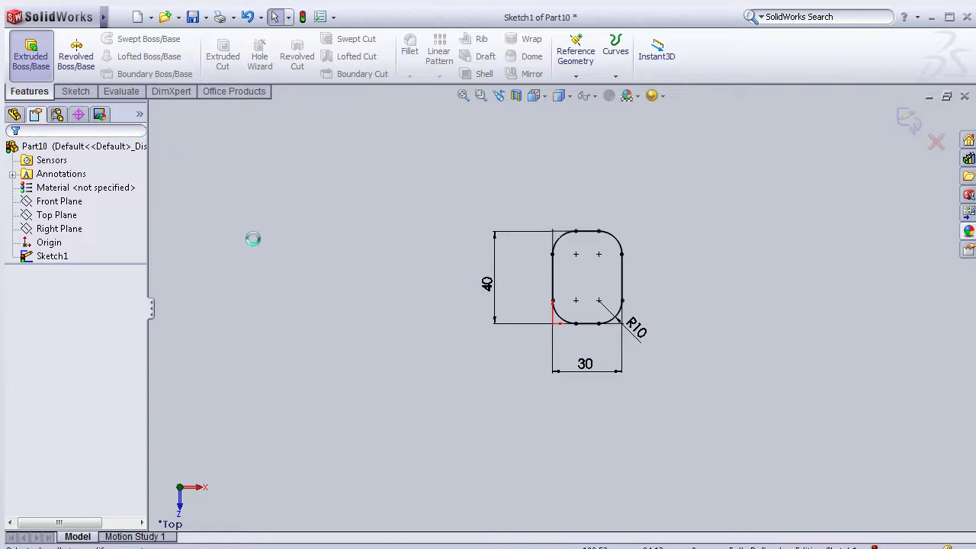
pyautogui.click(133, 294)
pyautogui.click(133, 295)
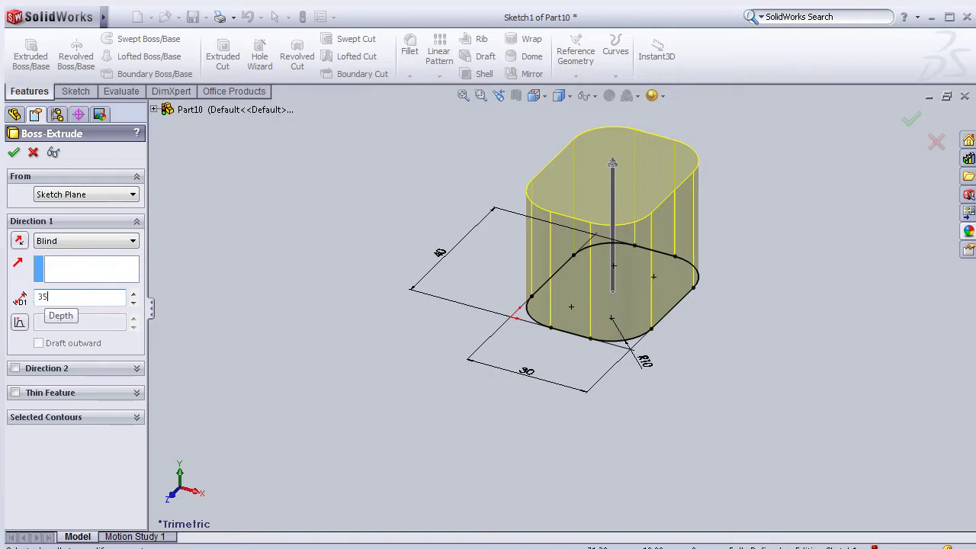
pyautogui.press('Return')
pyautogui.scroll(-5, 446, 288)
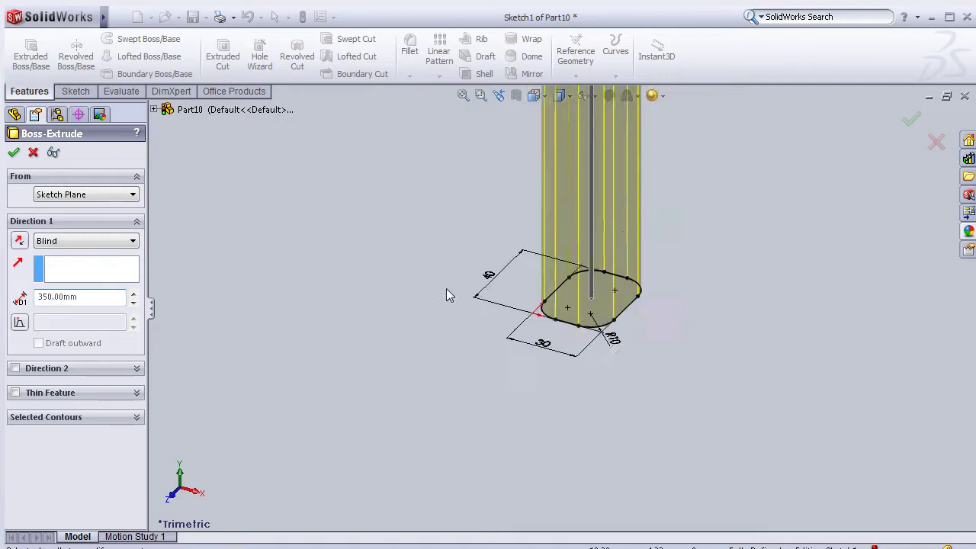
pyautogui.scroll(-1, 643, 335)
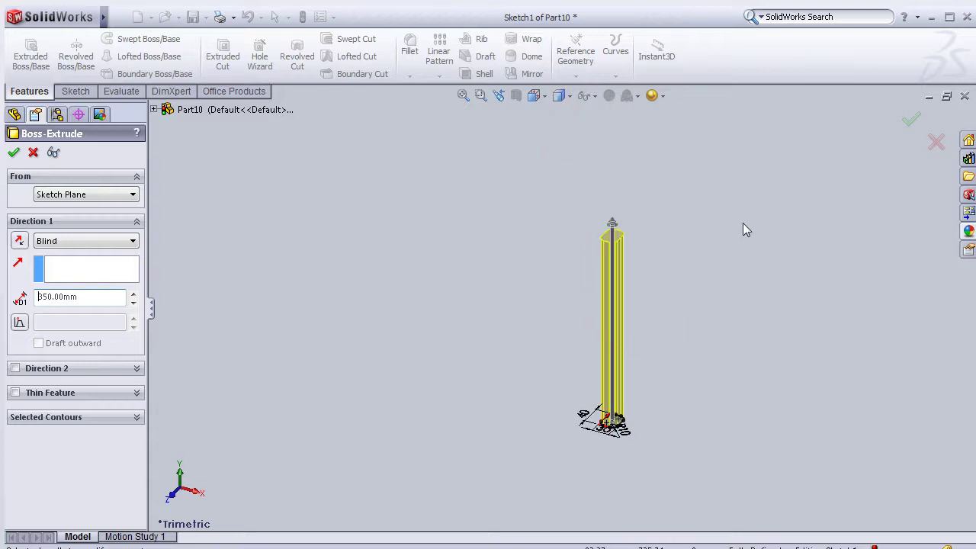
pyautogui.click(908, 120)
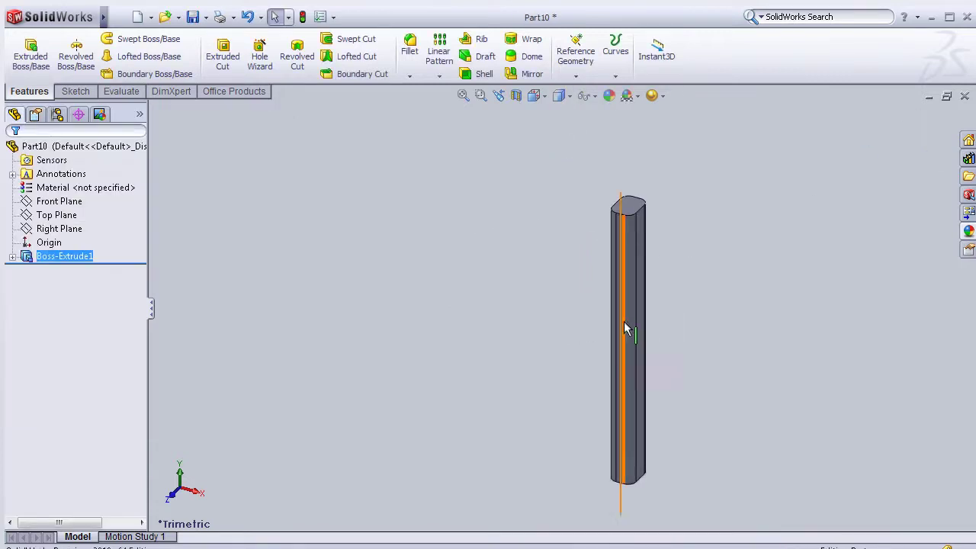
# Start a new sketch on the bar's end face and view it Normal To
pyautogui.moveTo(577, 420)
pyautogui.mouseDown(button='middle')
pyautogui.moveTo(511, 270)
pyautogui.moveTo(607, 373)
pyautogui.mouseUp(button='middle')
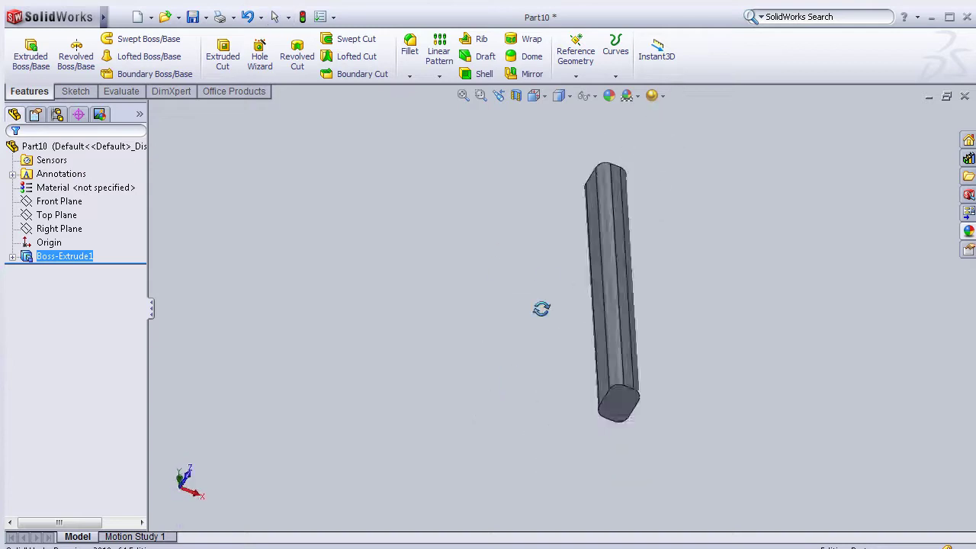
pyautogui.click(608, 374)
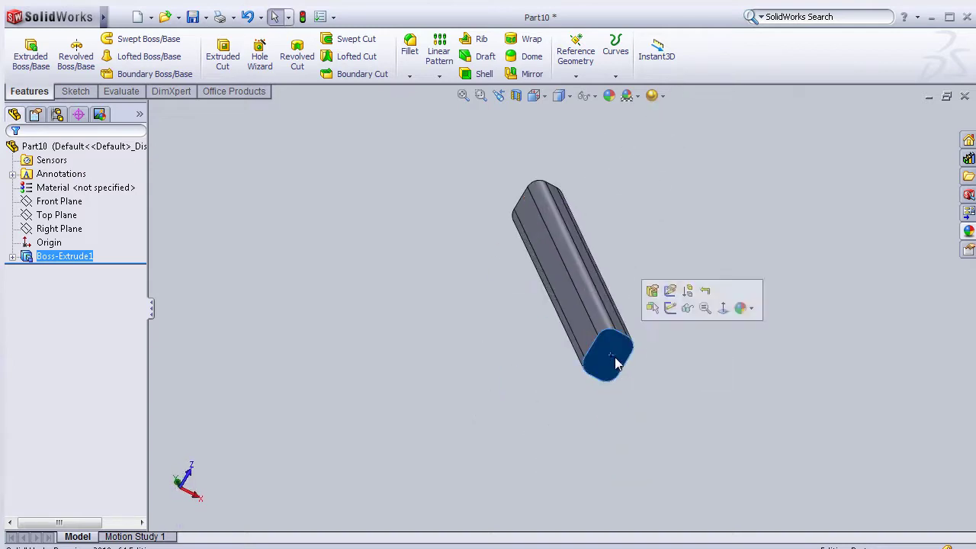
pyautogui.click(669, 308)
pyautogui.press('space')
pyautogui.click(720, 374)
pyautogui.scroll(-2, 675, 267)
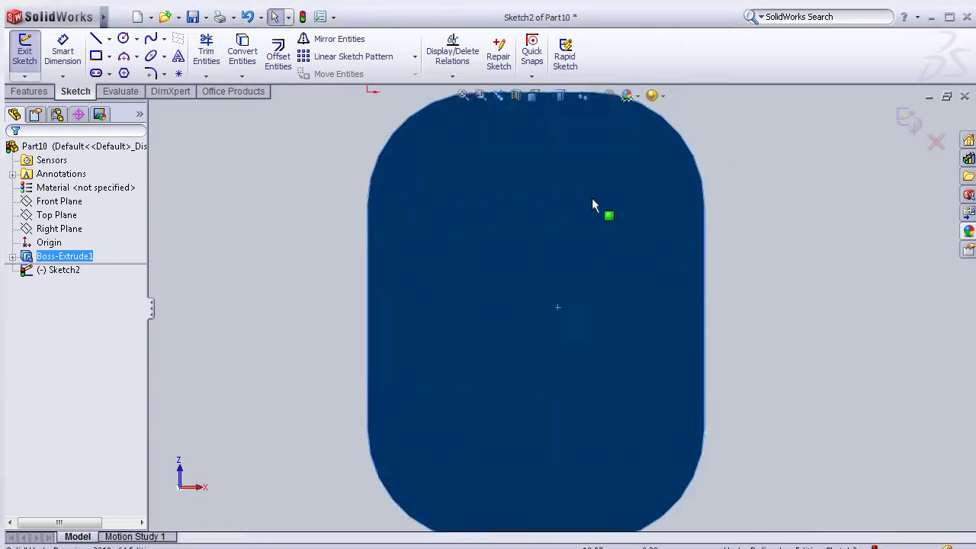
pyautogui.scroll(3, 591, 197)
# Draw a vertical centerline from the top edge's midpoint to the bottom edge
pyautogui.click(109, 39)
pyautogui.click(116, 67)
pyautogui.click(543, 158)
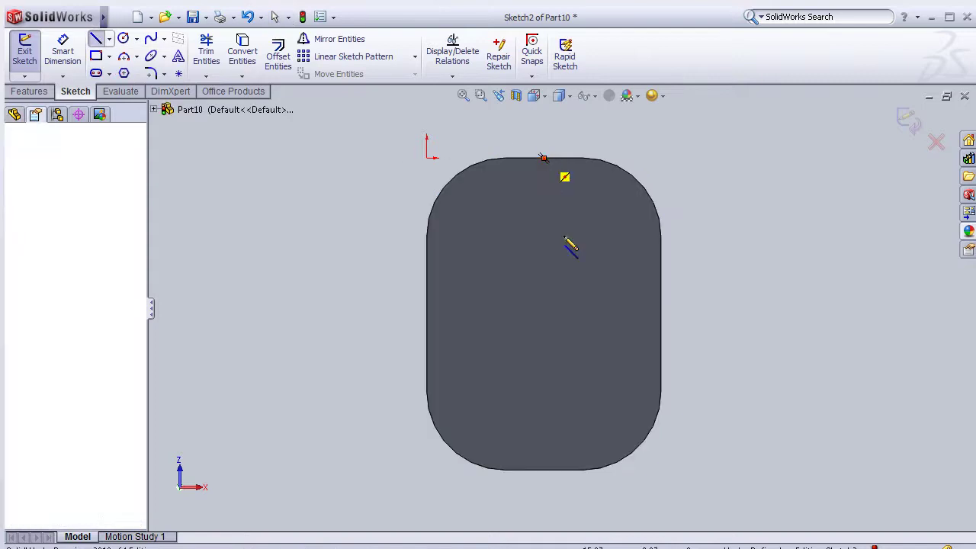
pyautogui.click(544, 469)
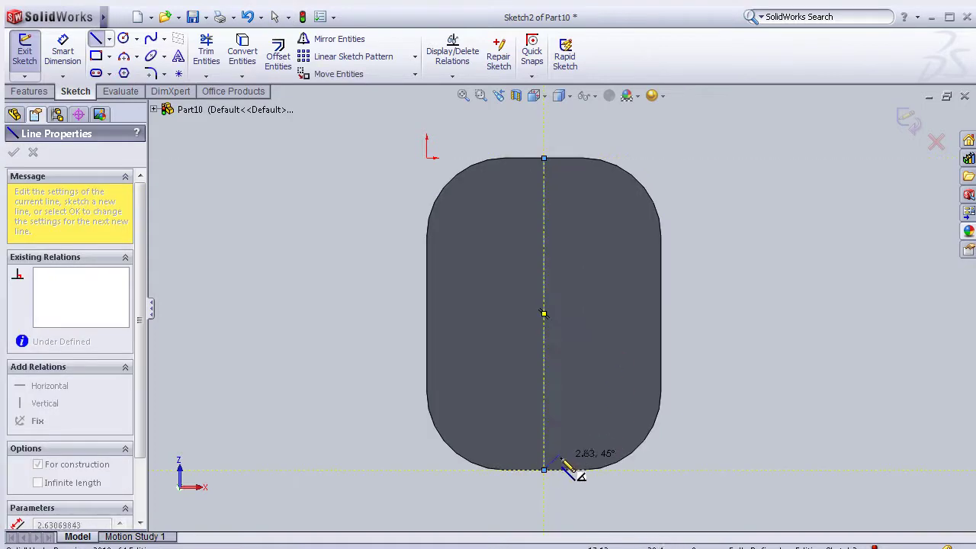
pyautogui.press('Escape')
pyautogui.press('Escape')
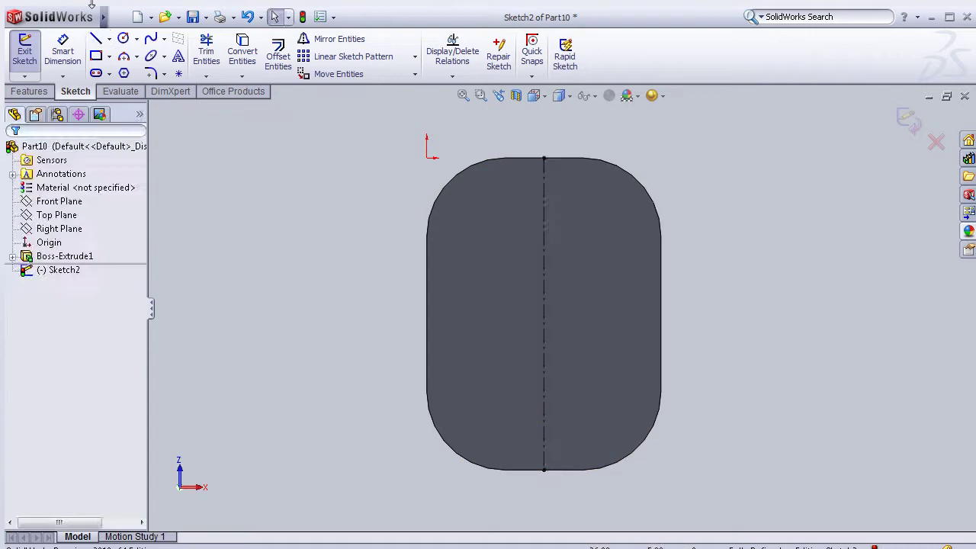
# Draw a circle centred on the centerline and dimension its diameter to 15.5 mm
pyautogui.click(543, 313)
pyautogui.click(526, 289)
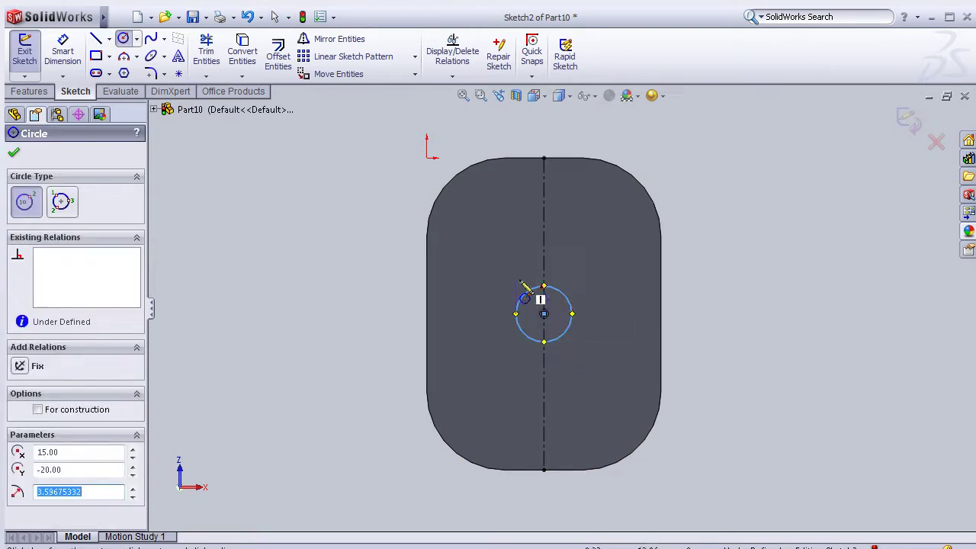
pyautogui.click(57, 48)
pyautogui.click(485, 315)
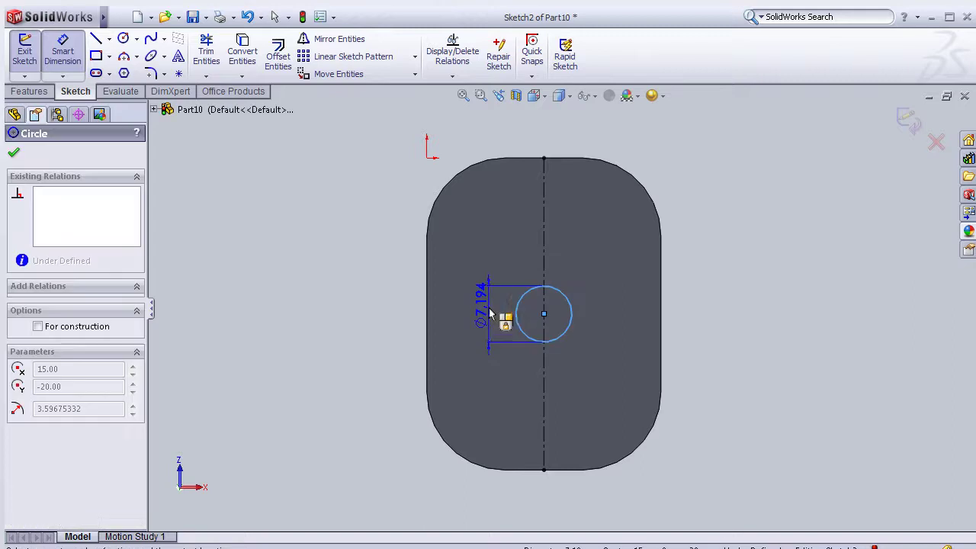
pyautogui.click(492, 314)
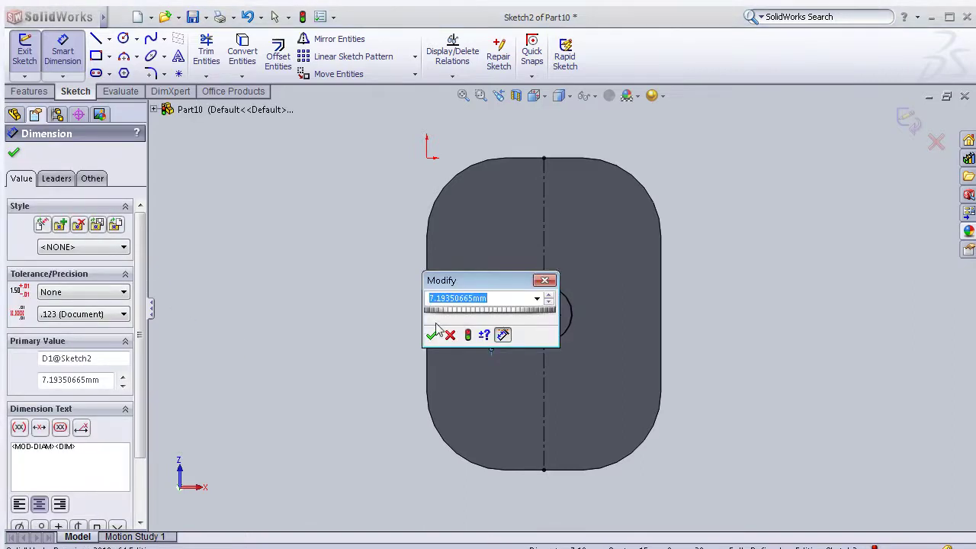
pyautogui.write('15.5')
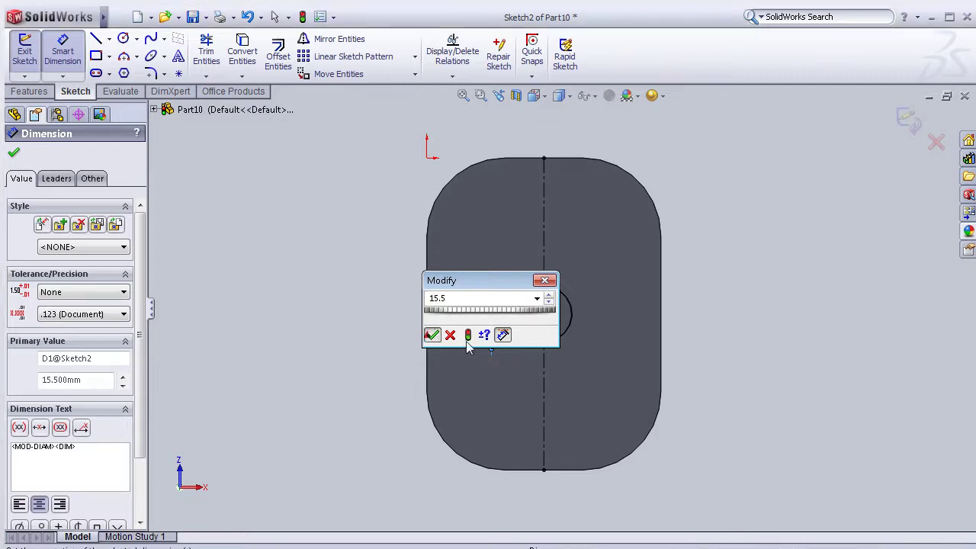
pyautogui.click(430, 336)
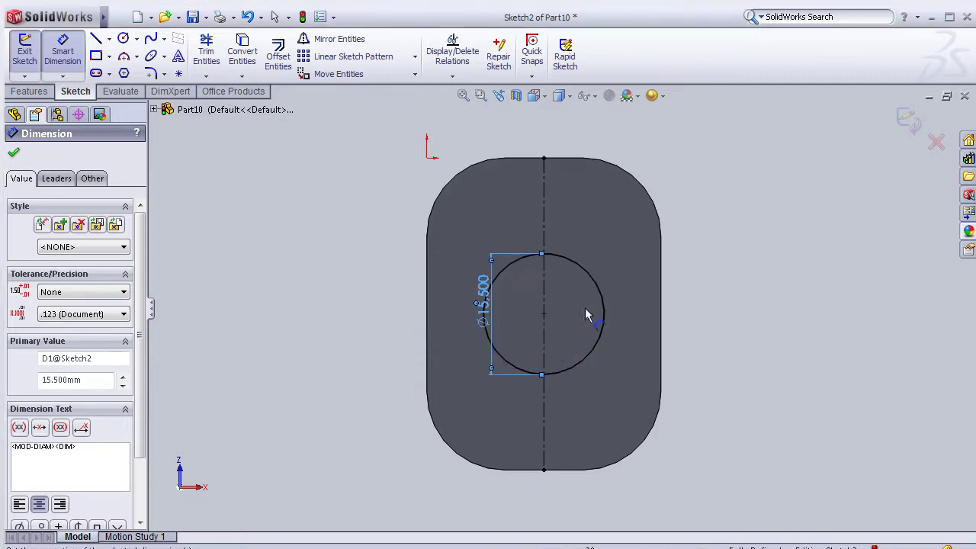
pyautogui.click(14, 155)
# Cut the Ø15.5 circle 30 mm blind into the bar's end and inspect the hole
pyautogui.click(29, 91)
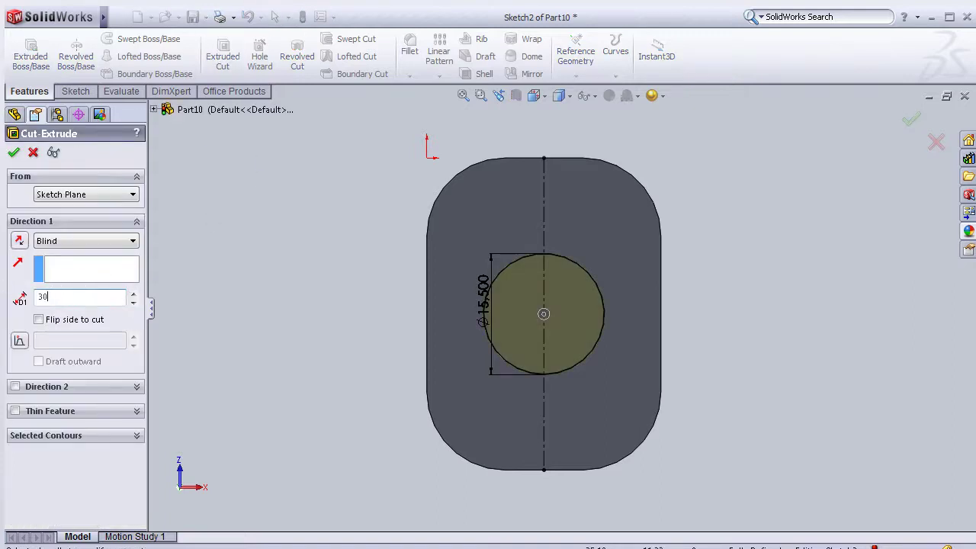
pyautogui.click(14, 153)
pyautogui.moveTo(388, 252)
pyautogui.mouseDown(button='middle')
pyautogui.moveTo(400, 302)
pyautogui.moveTo(450, 388)
pyautogui.moveTo(442, 352)
pyautogui.moveTo(448, 364)
pyautogui.moveTo(438, 377)
pyautogui.mouseUp(button='middle')
pyautogui.scroll(-5, 353, 304)
pyautogui.scroll(8, 438, 377)
pyautogui.moveTo(523, 351)
pyautogui.mouseDown(button='middle')
pyautogui.moveTo(505, 345)
pyautogui.moveTo(538, 422)
pyautogui.mouseUp(button='middle')
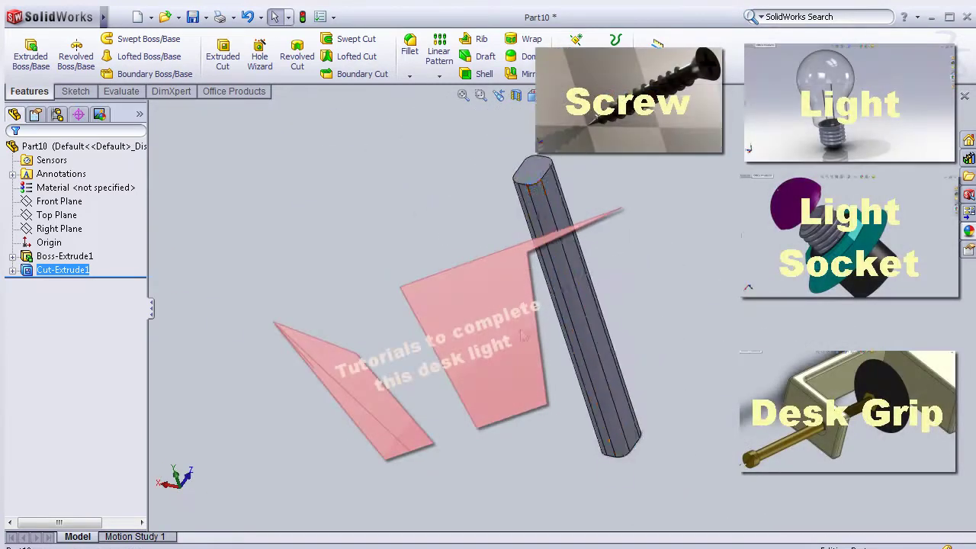
pyautogui.moveTo(638, 245)
pyautogui.mouseDown(button='middle')
pyautogui.moveTo(621, 232)
pyautogui.moveTo(424, 204)
pyautogui.moveTo(453, 216)
pyautogui.moveTo(459, 161)
pyautogui.moveTo(472, 164)
pyautogui.mouseUp(button='middle')
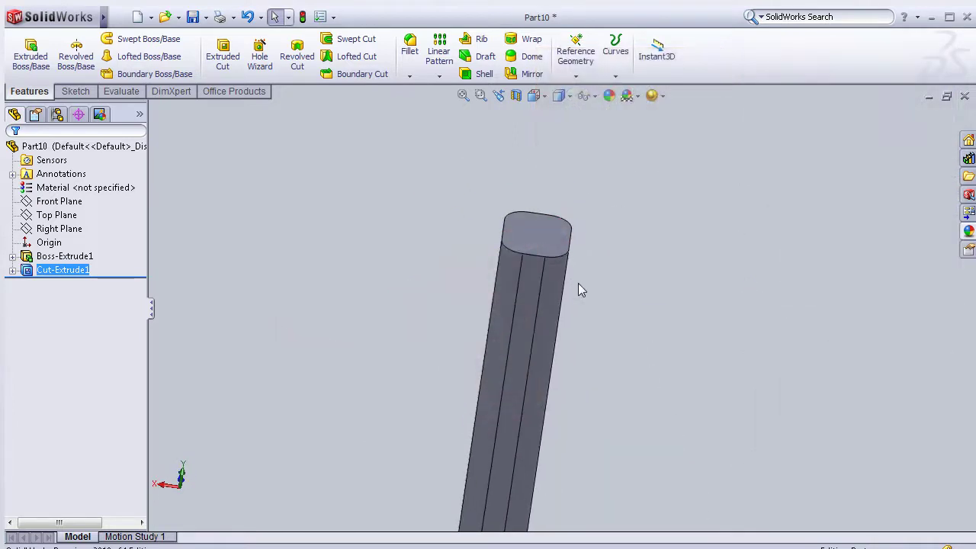
# Start a new sketch on the bar's flat side face, viewed Normal To and zoomed in
pyautogui.click(524, 290)
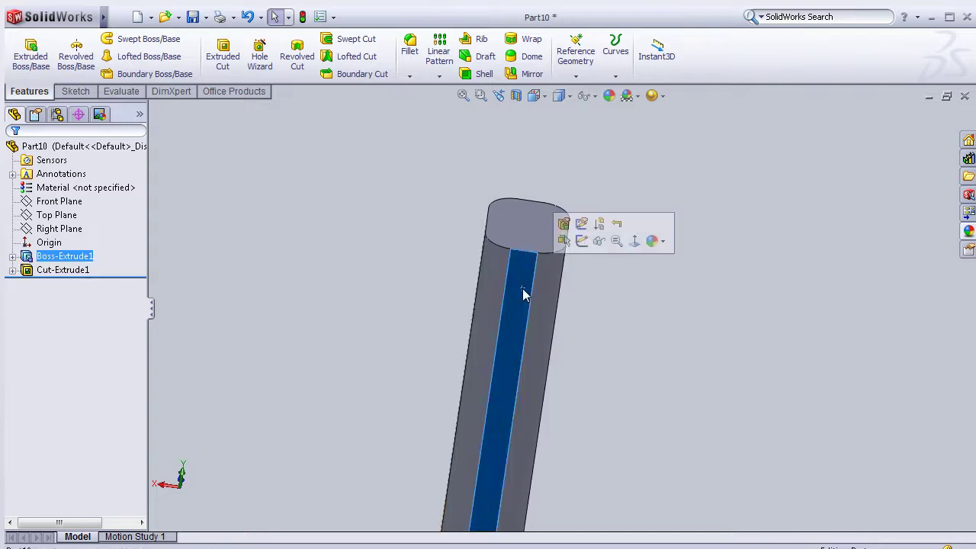
pyautogui.click(581, 240)
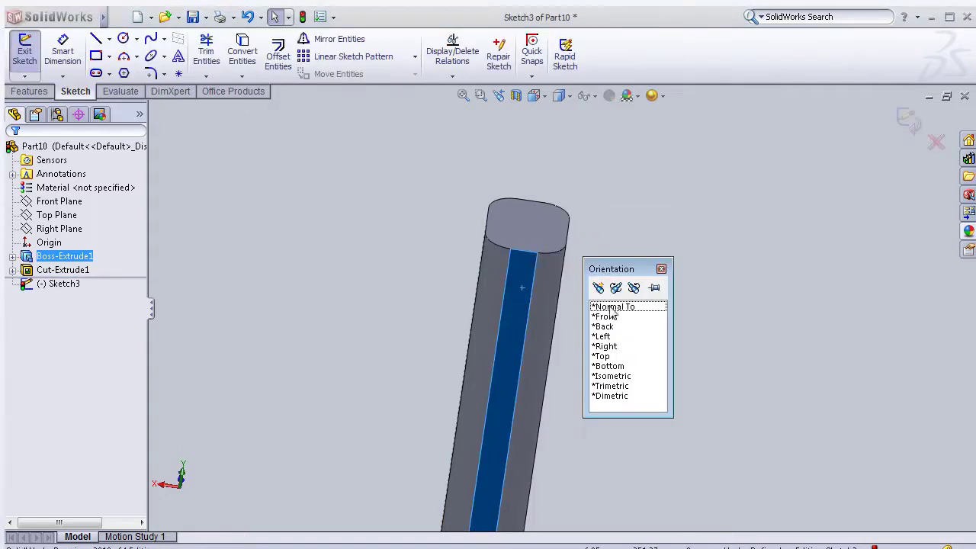
pyautogui.doubleClick(611, 308)
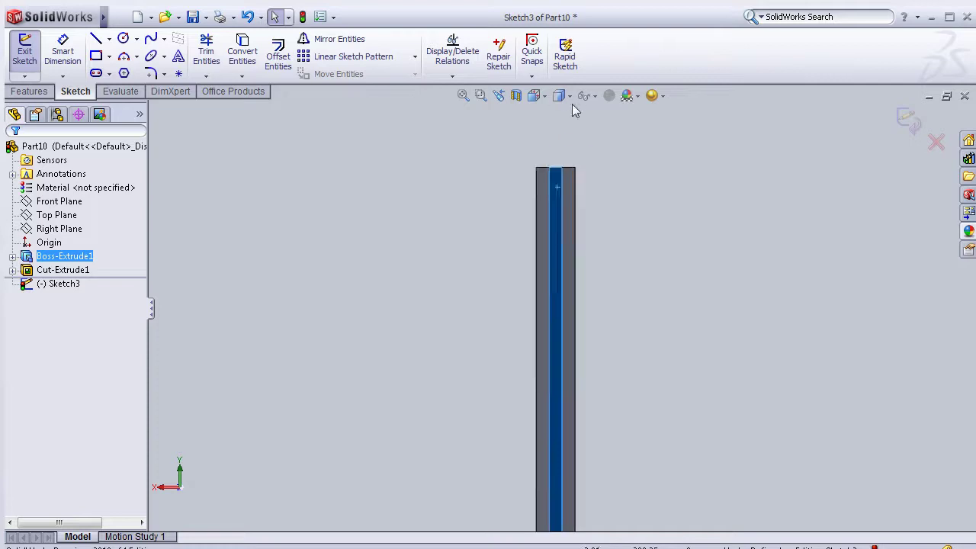
pyautogui.scroll(-2, 553, 256)
pyautogui.scroll(-2, 571, 228)
pyautogui.scroll(-3, 584, 162)
pyautogui.scroll(-1, 581, 166)
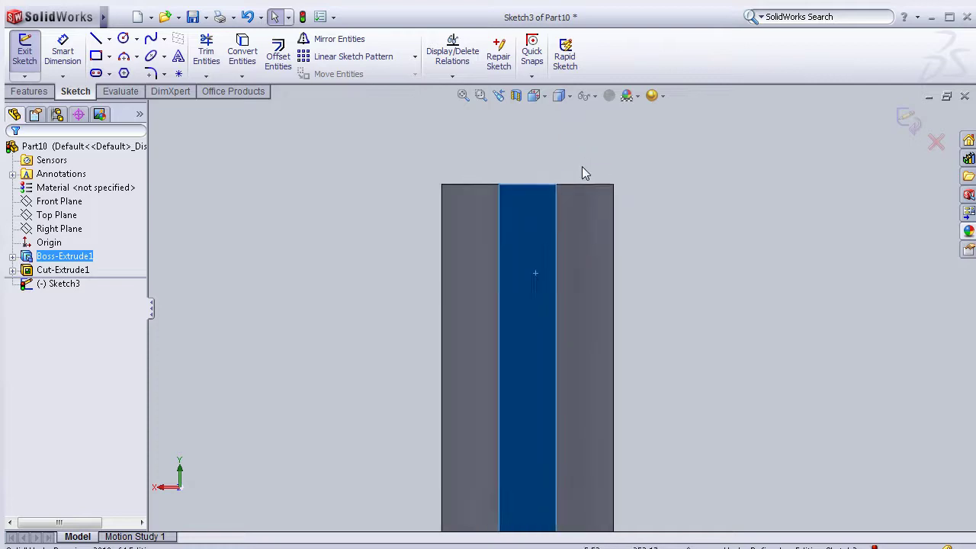
pyautogui.scroll(-1, 581, 167)
pyautogui.scroll(-1, 577, 177)
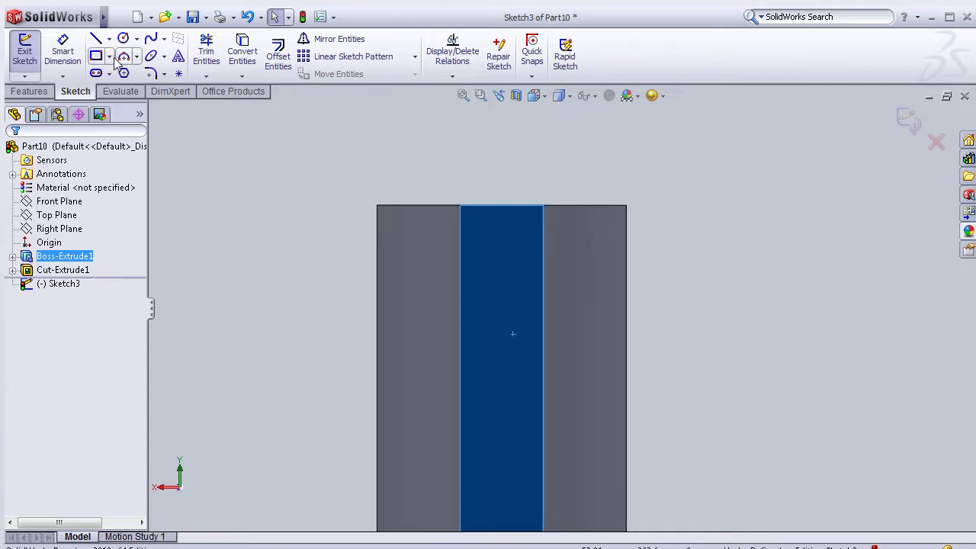
# Draw a rectangle at the top-left edge and dimension its height to 30
pyautogui.click(377, 205)
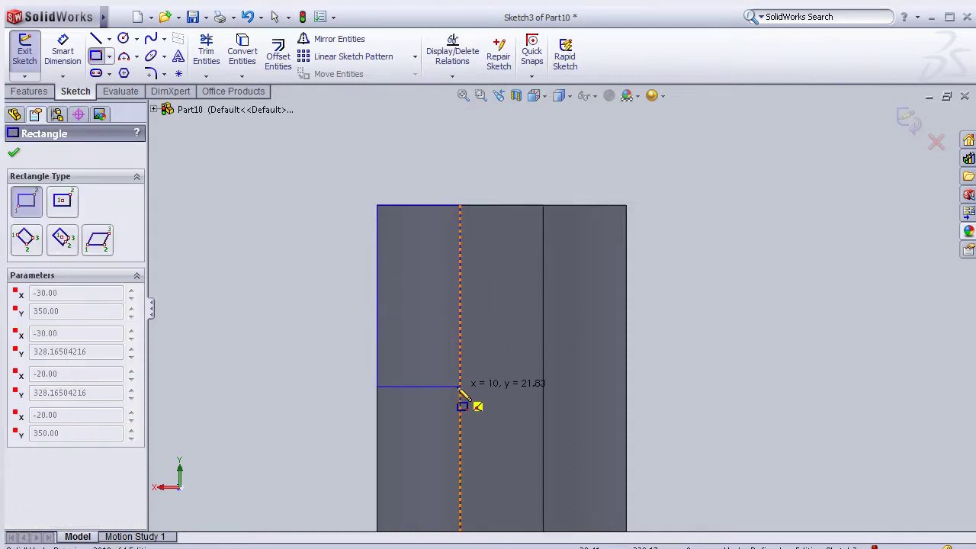
pyautogui.click(460, 386)
pyautogui.click(62, 56)
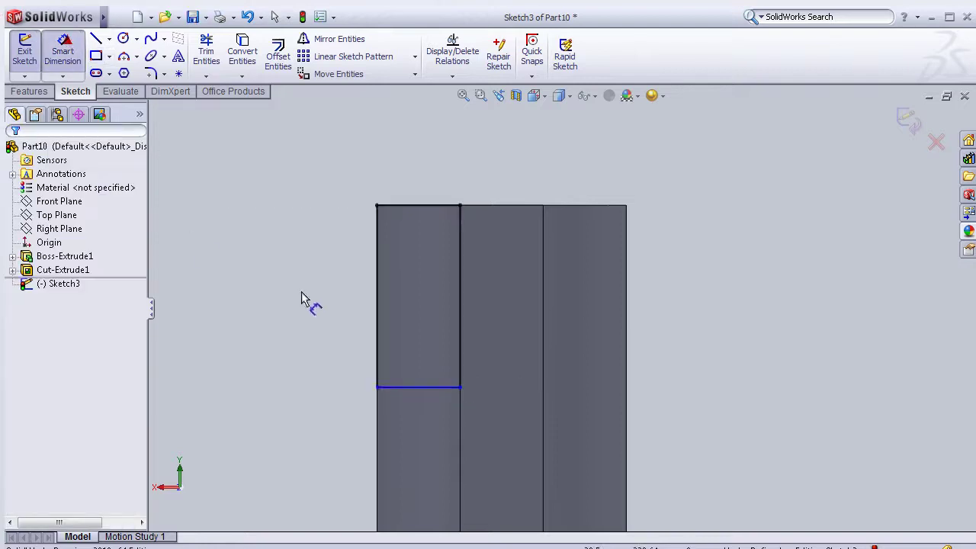
pyautogui.click(361, 306)
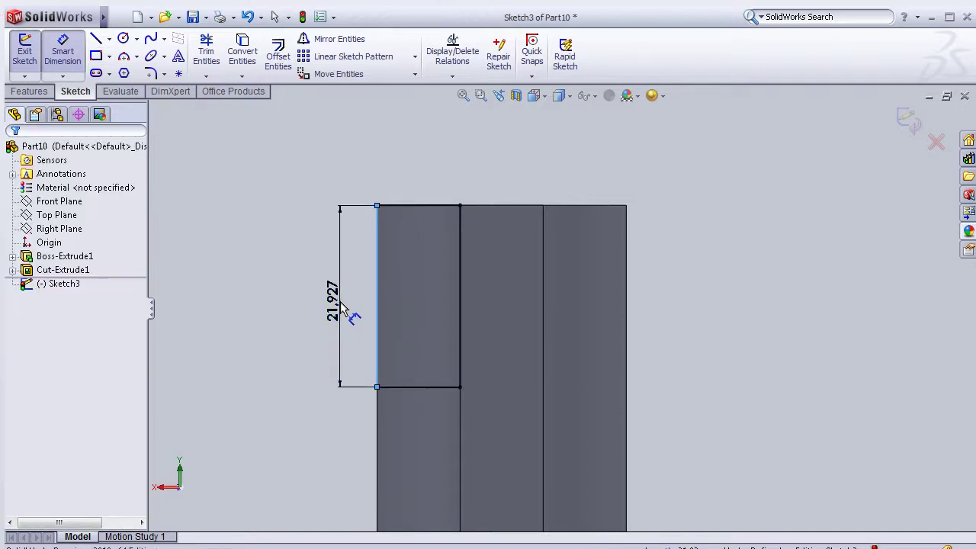
pyautogui.click(342, 306)
pyautogui.click(342, 312)
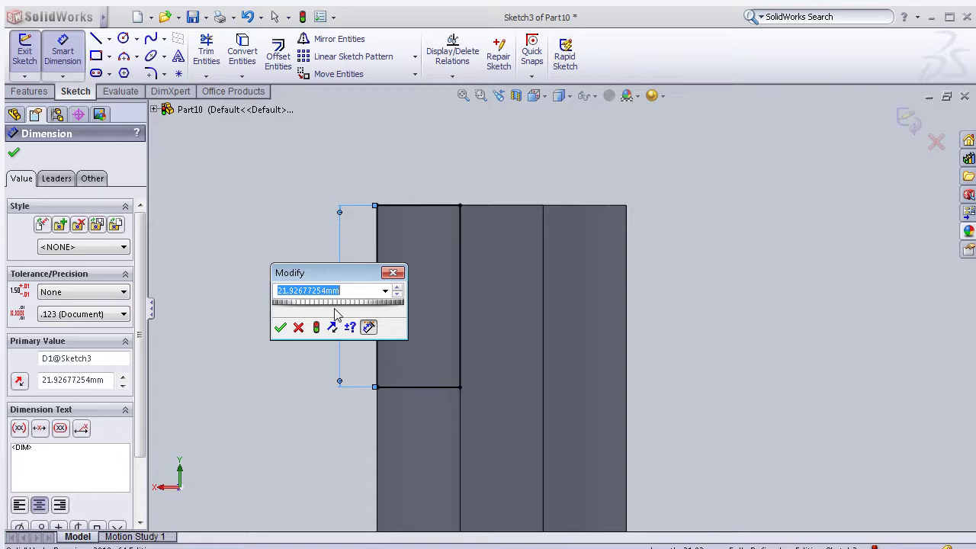
pyautogui.write('30')
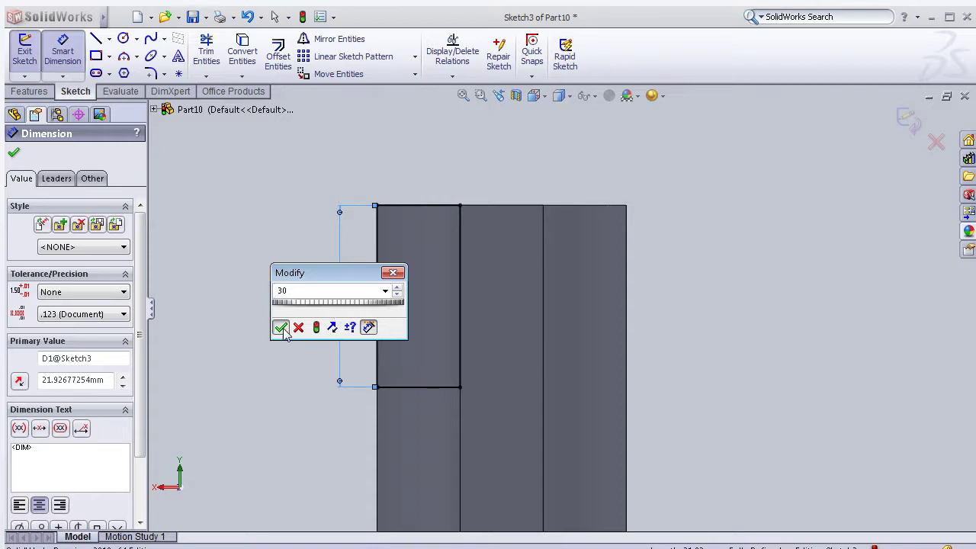
pyautogui.click(281, 327)
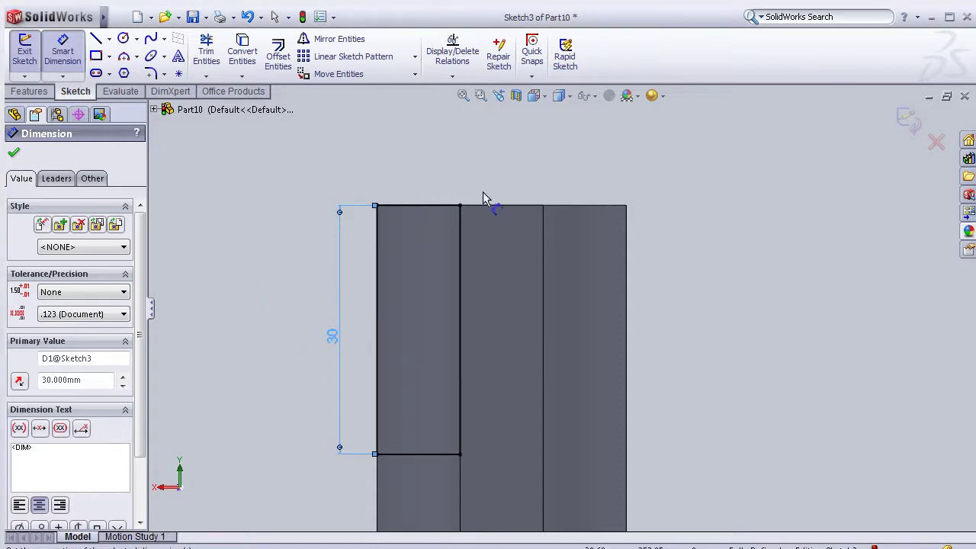
# Draw a matching rectangle at the top-right edge, then exit and orbit the part
pyautogui.click(542, 205)
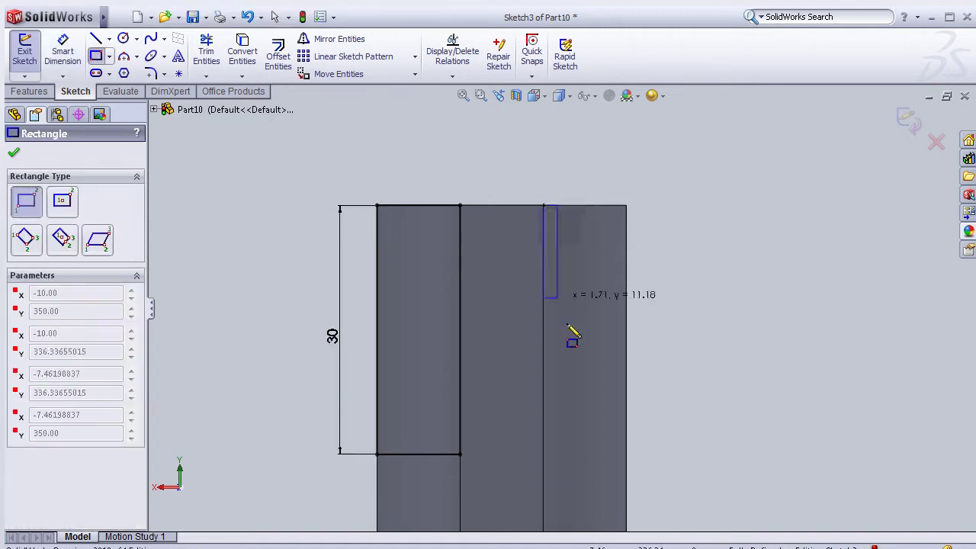
pyautogui.click(626, 454)
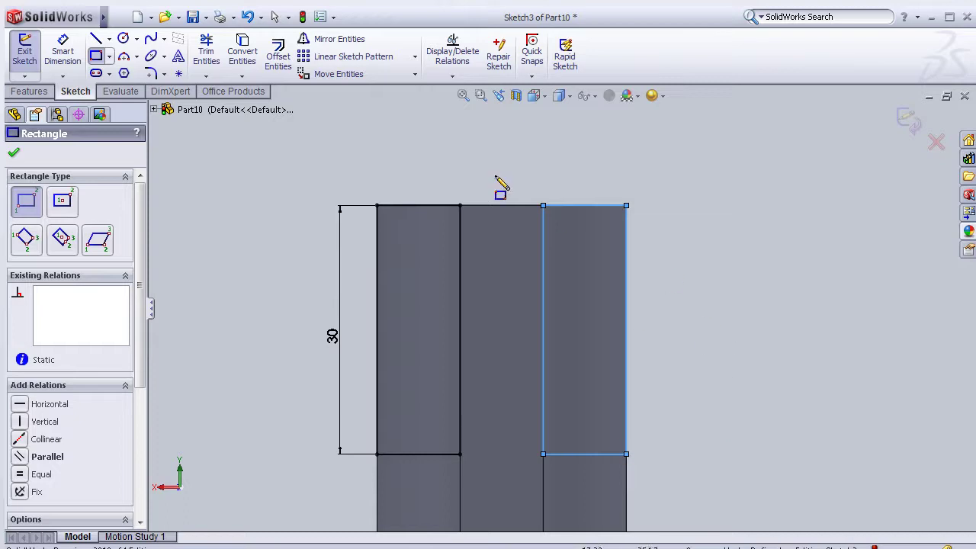
pyautogui.click(15, 155)
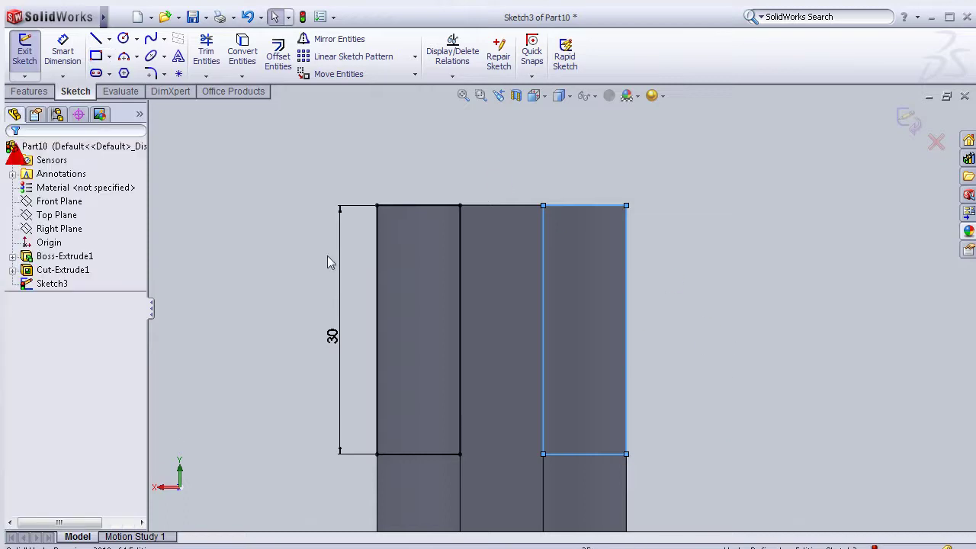
pyautogui.scroll(2, 452, 201)
pyautogui.click(461, 197)
pyautogui.scroll(1, 338, 191)
pyautogui.moveTo(334, 192); pyautogui.dragTo(341, 211, button='middle')
pyautogui.moveTo(669, 250)
pyautogui.mouseDown(button='middle')
pyautogui.moveTo(660, 270)
pyautogui.moveTo(692, 299)
pyautogui.mouseUp(button='middle')
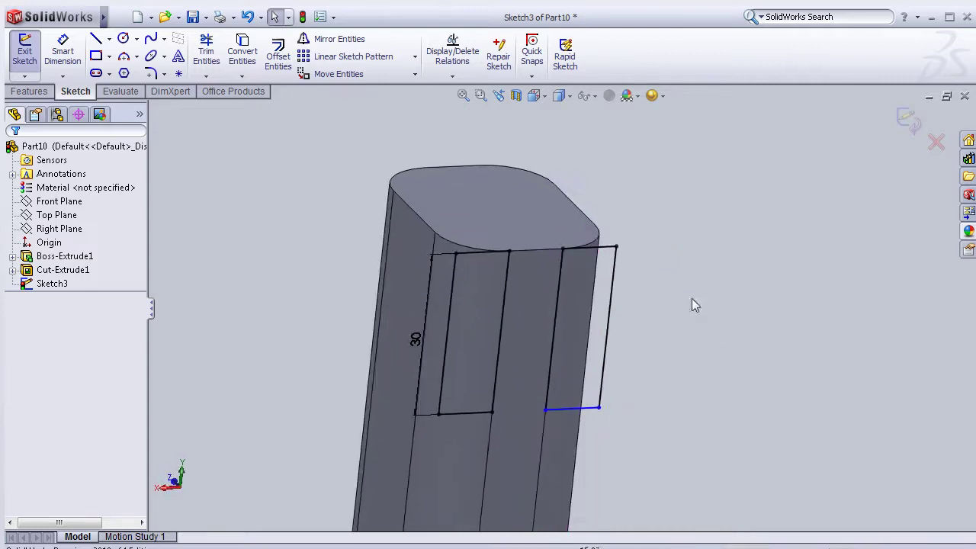
# Extruded Cut both rectangles 50 mm blind into the bar's top end
pyautogui.click(23, 92)
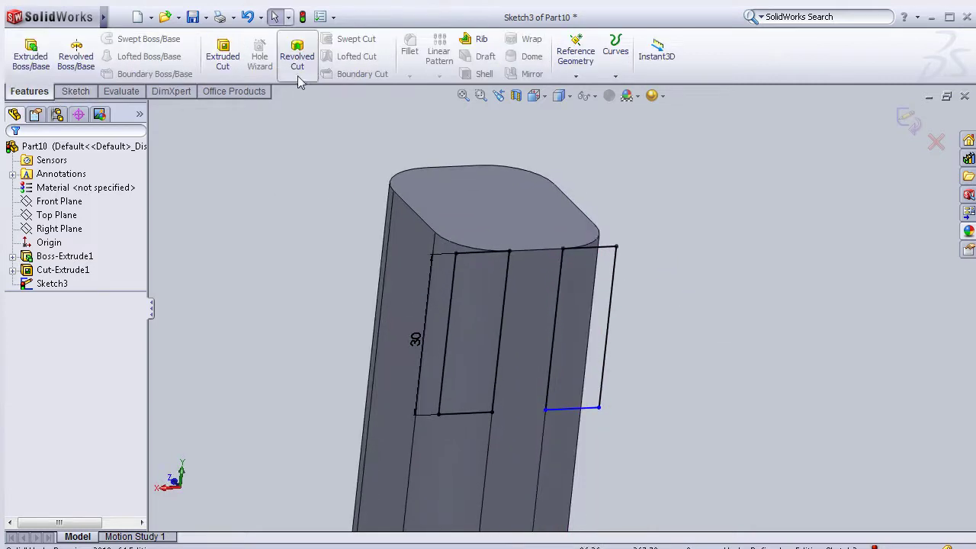
pyautogui.click(223, 56)
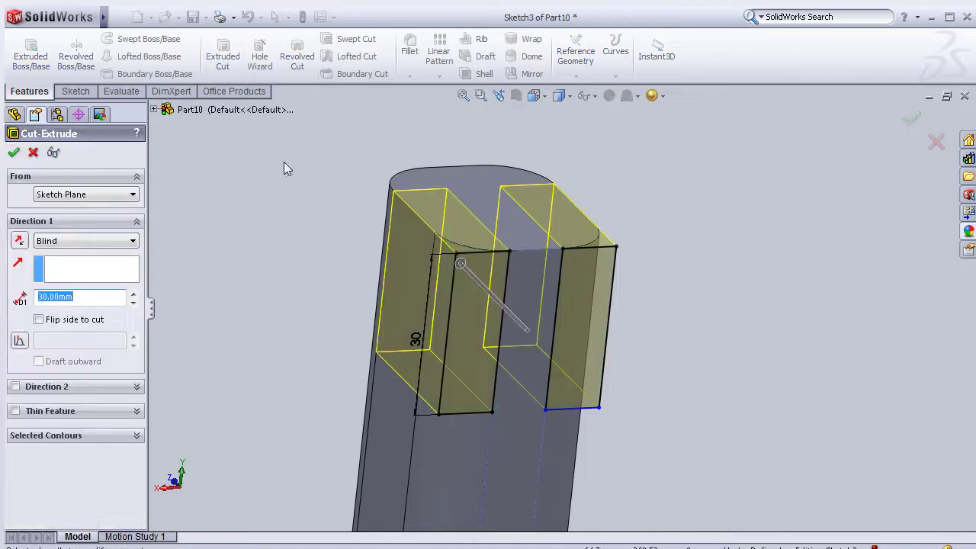
pyautogui.click(133, 294)
pyautogui.click(132, 295)
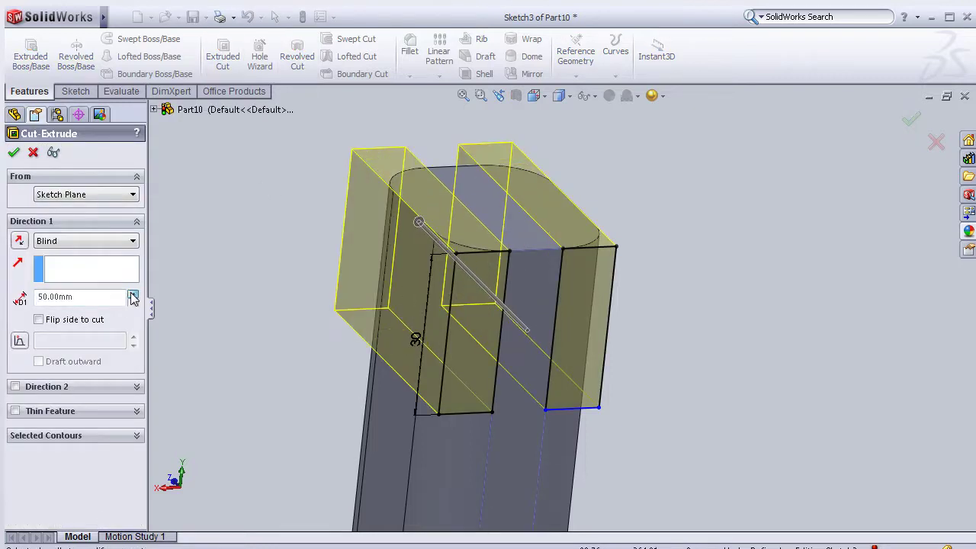
pyautogui.moveTo(242, 191)
pyautogui.mouseDown(button='middle')
pyautogui.moveTo(254, 218)
pyautogui.moveTo(246, 227)
pyautogui.mouseUp(button='middle')
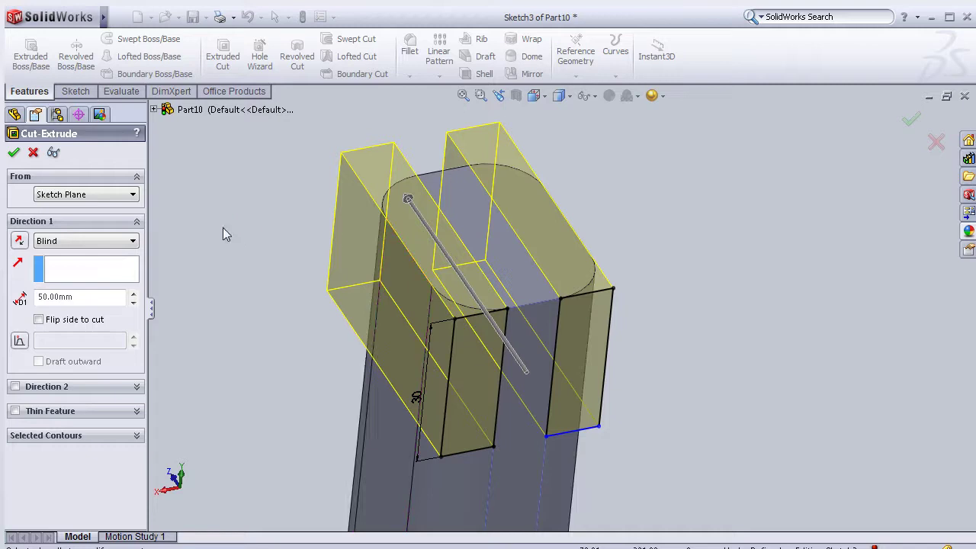
pyautogui.press('Return')
pyautogui.moveTo(407, 270)
pyautogui.mouseDown(button='middle')
pyautogui.moveTo(635, 322)
pyautogui.moveTo(658, 272)
pyautogui.moveTo(580, 311)
pyautogui.moveTo(567, 300)
pyautogui.moveTo(612, 300)
pyautogui.moveTo(675, 267)
pyautogui.moveTo(539, 329)
pyautogui.moveTo(557, 307)
pyautogui.moveTo(597, 325)
pyautogui.mouseUp(button='middle')
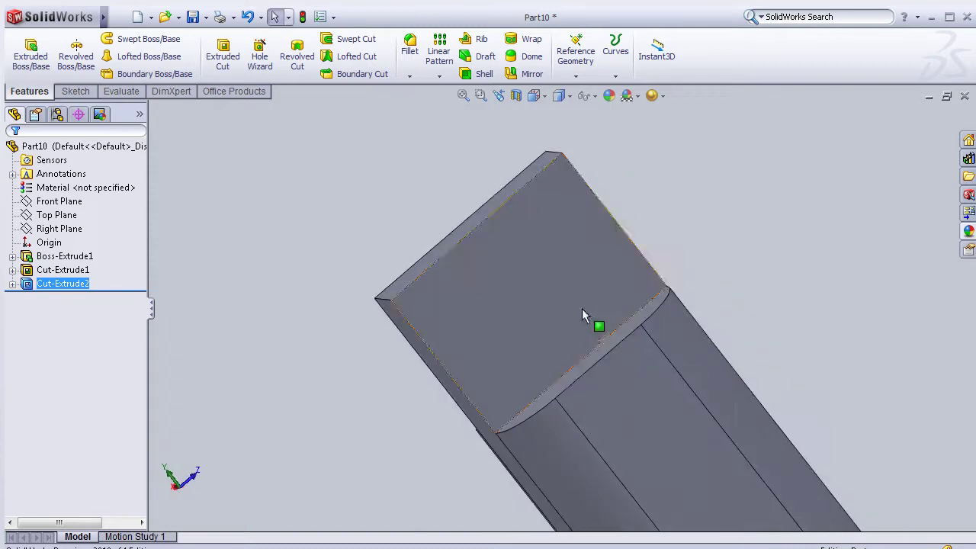
# Fillet the neck's two top corner edges at R20 mm as Fillet1
pyautogui.click(411, 50)
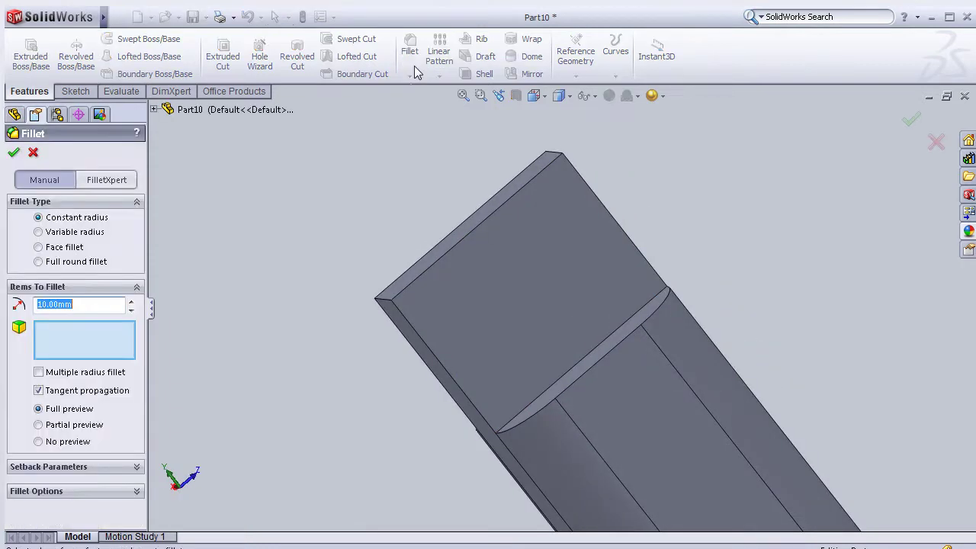
pyautogui.click(383, 298)
pyautogui.moveTo(573, 255)
pyautogui.mouseDown(button='middle')
pyautogui.moveTo(625, 207)
pyautogui.moveTo(632, 266)
pyautogui.mouseUp(button='middle')
pyautogui.click(131, 301)
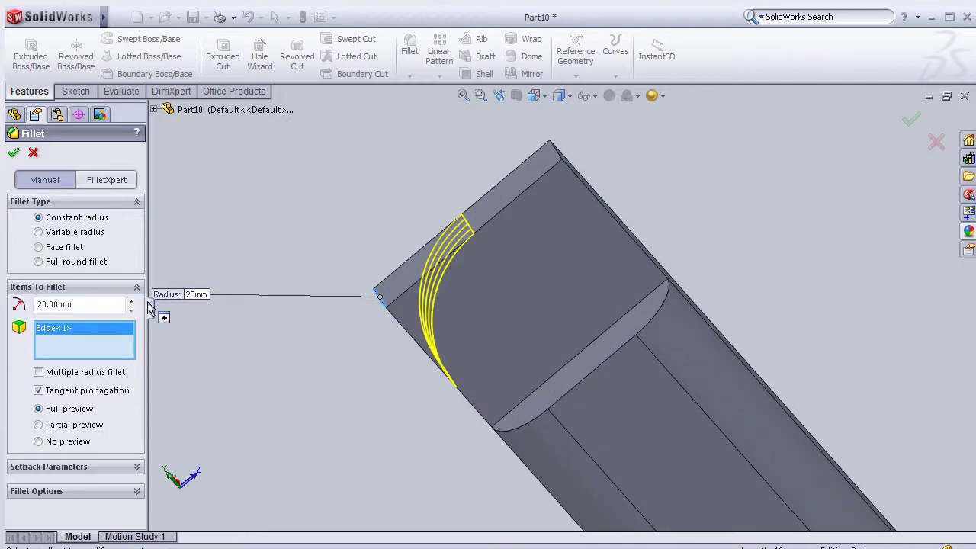
pyautogui.moveTo(252, 334)
pyautogui.mouseDown(button='middle')
pyautogui.moveTo(305, 335)
pyautogui.moveTo(292, 325)
pyautogui.moveTo(281, 342)
pyautogui.mouseUp(button='middle')
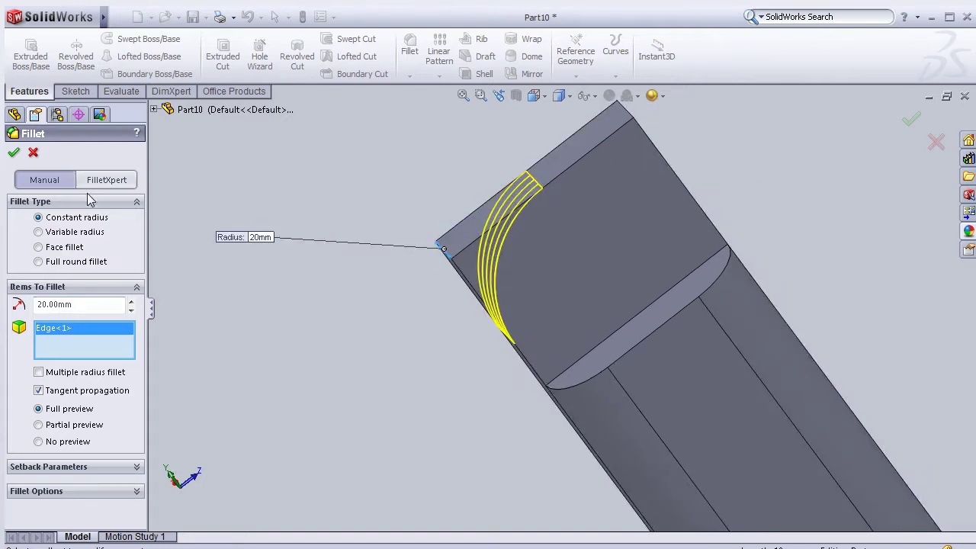
pyautogui.click(630, 120)
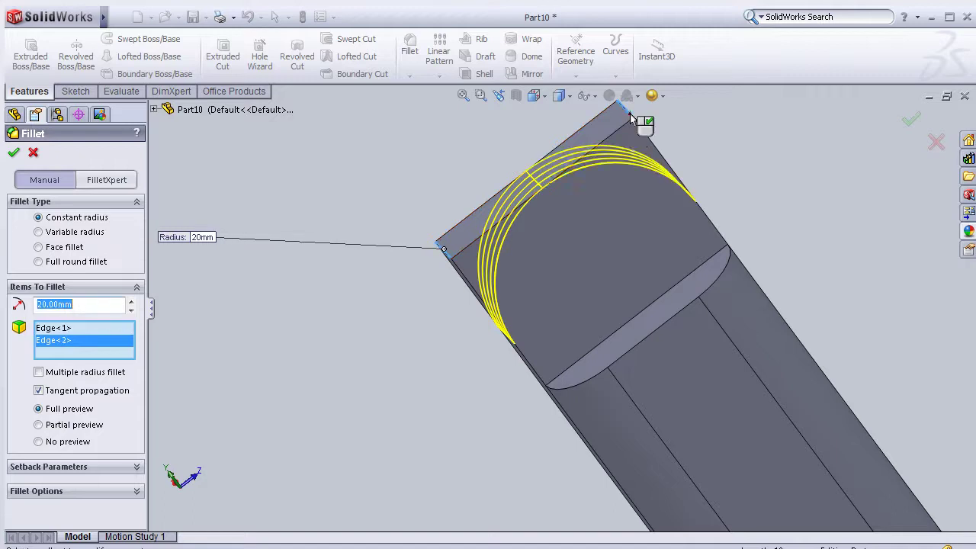
pyautogui.click(13, 156)
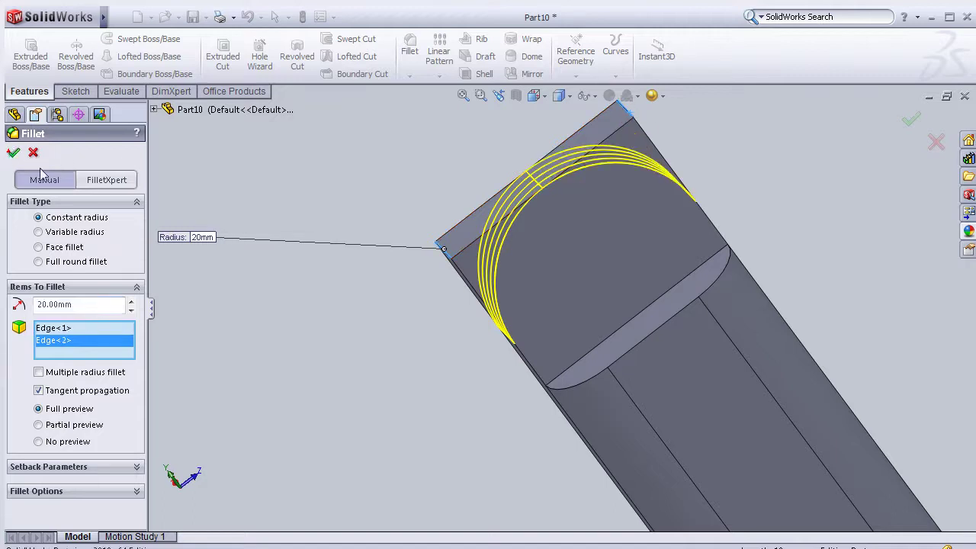
pyautogui.moveTo(337, 283)
pyautogui.mouseDown(button='middle')
pyautogui.moveTo(398, 266)
pyautogui.moveTo(401, 284)
pyautogui.moveTo(477, 316)
pyautogui.moveTo(474, 329)
pyautogui.mouseUp(button='middle')
pyautogui.click(727, 274)
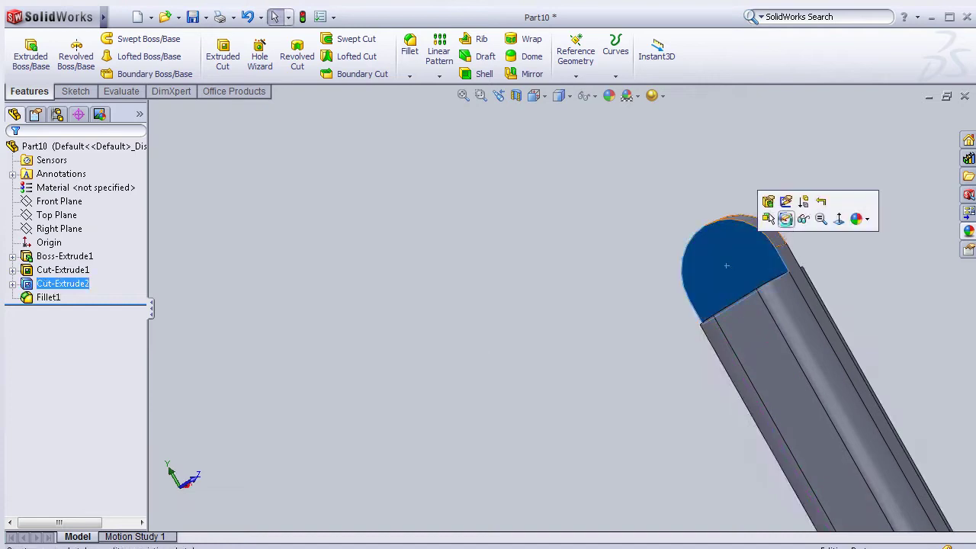
# Start a sketch on the tab's flat face, view it Normal To, and draw a small circle
pyautogui.click(781, 219)
pyautogui.press('space')
pyautogui.click(772, 345)
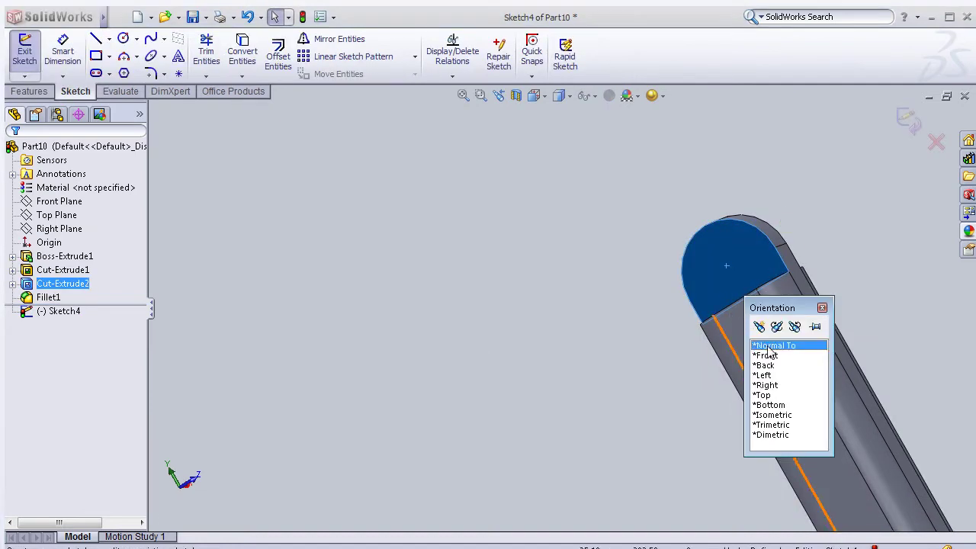
pyautogui.scroll(-2, 568, 152)
pyautogui.scroll(-2, 576, 233)
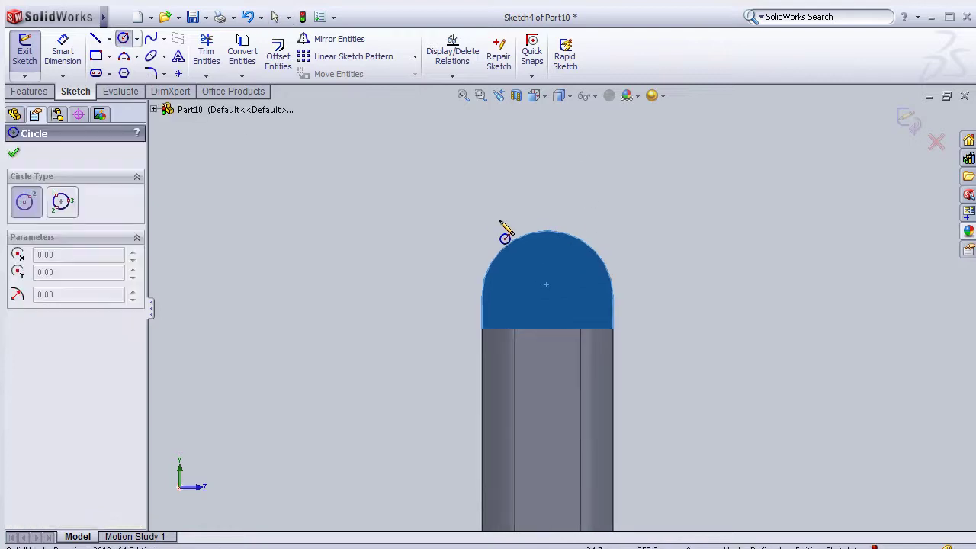
pyautogui.scroll(-2, 573, 274)
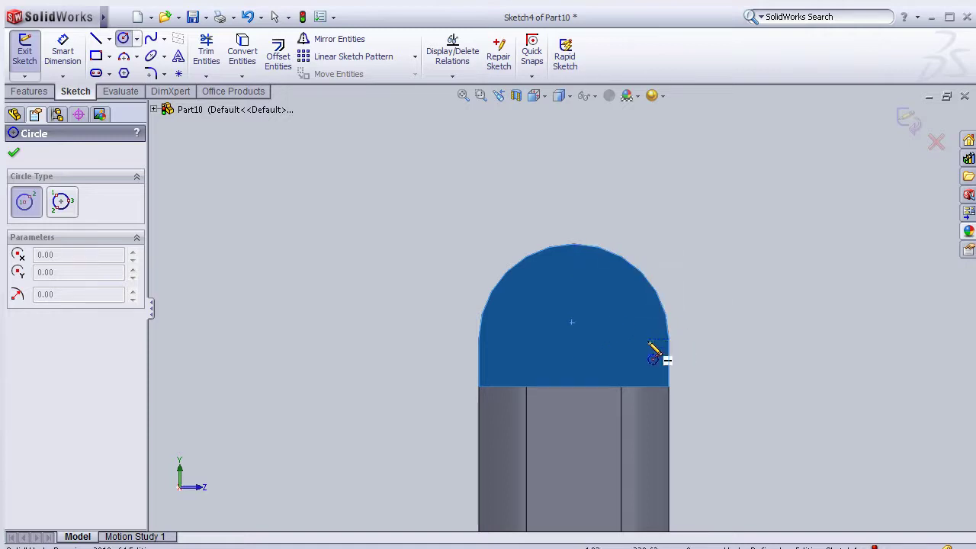
pyautogui.click(573, 339)
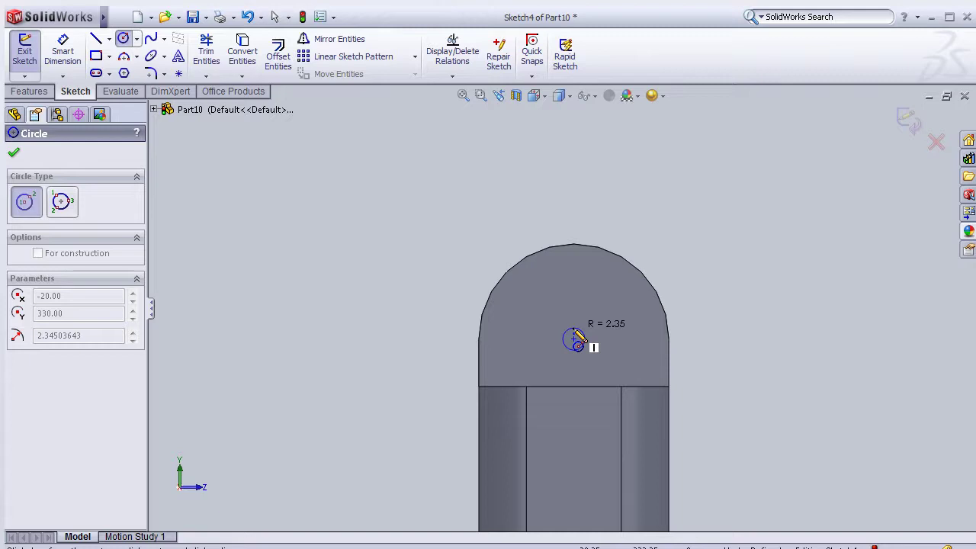
pyautogui.click(584, 351)
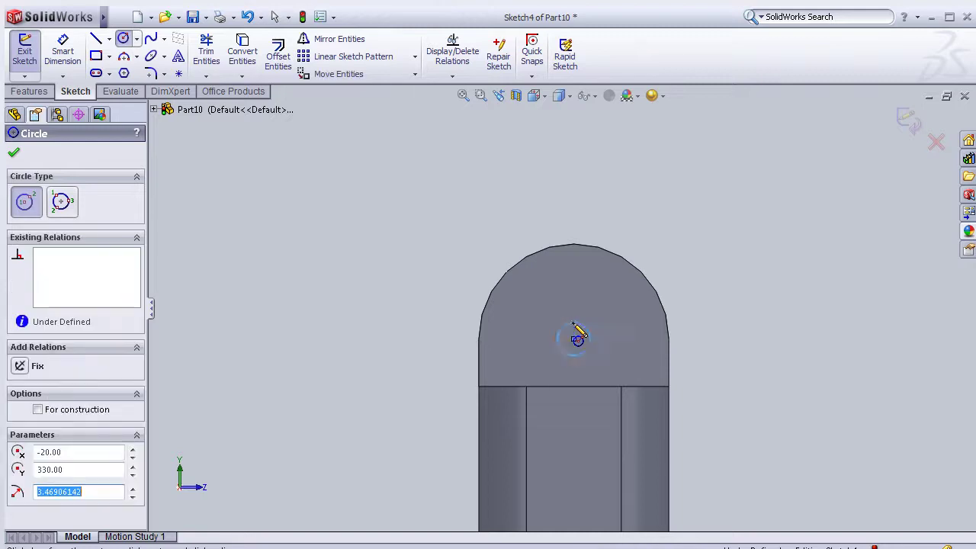
# Dimension the circle's diameter to 4 mm
pyautogui.click(62, 53)
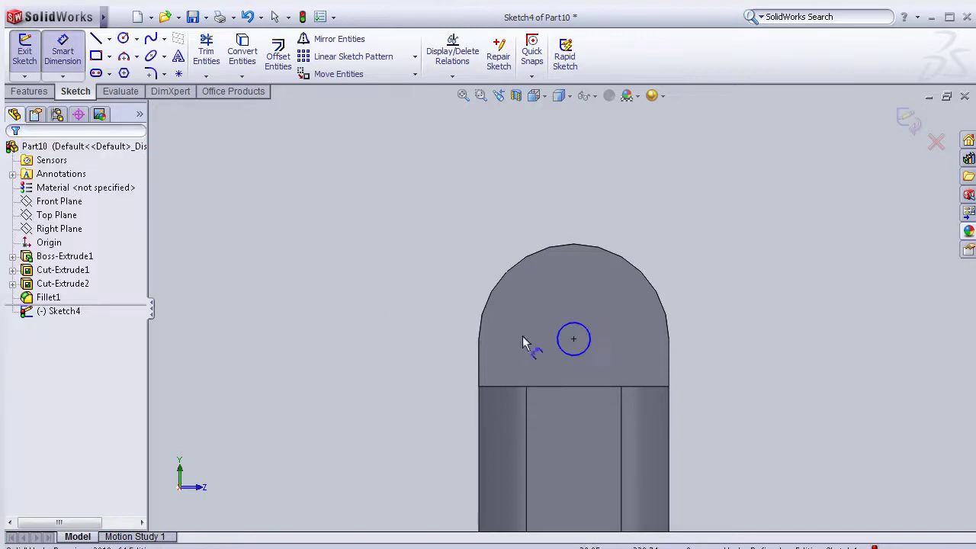
pyautogui.click(556, 342)
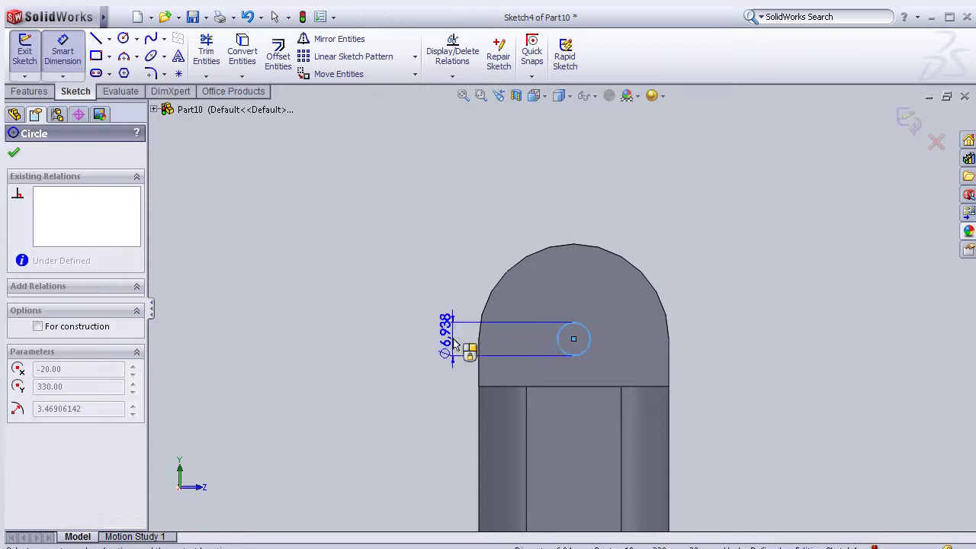
pyautogui.click(453, 344)
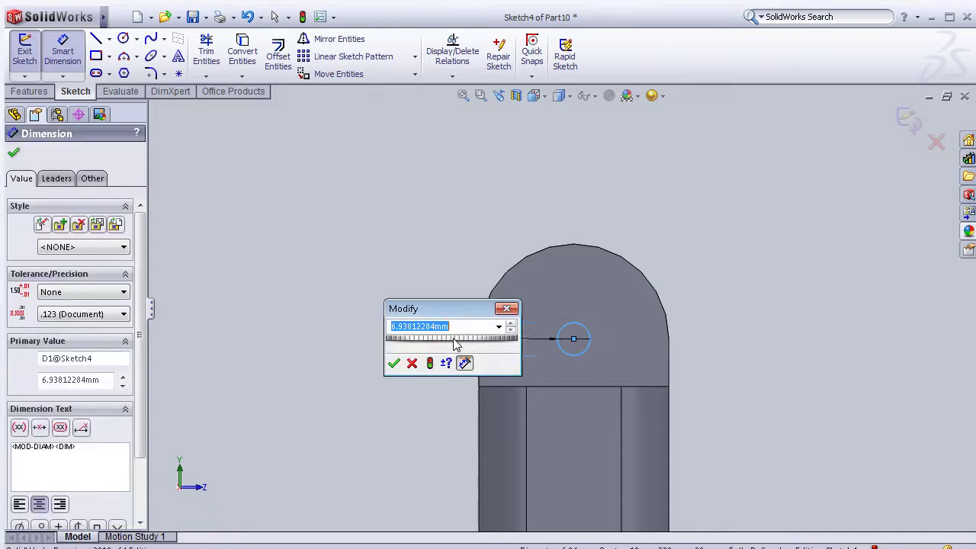
pyautogui.write('10')
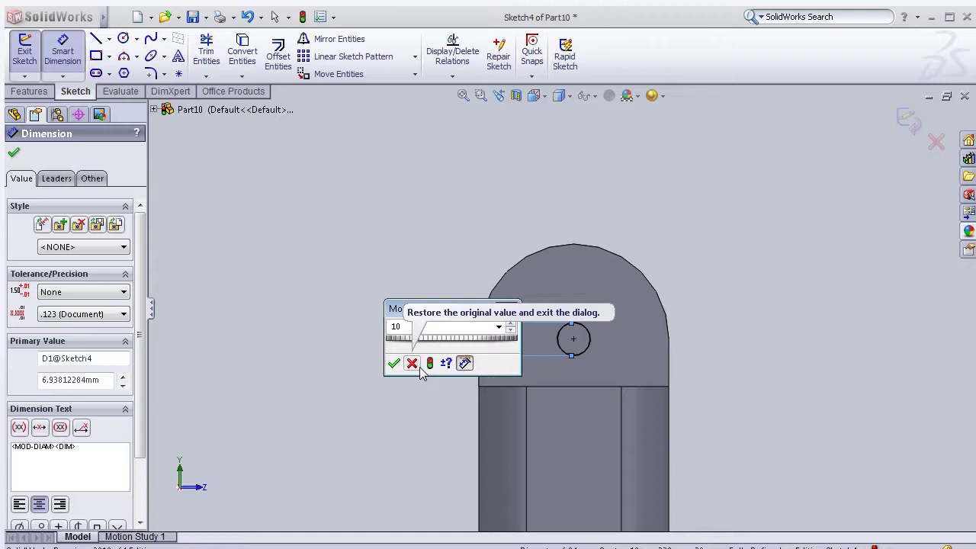
pyautogui.click(419, 366)
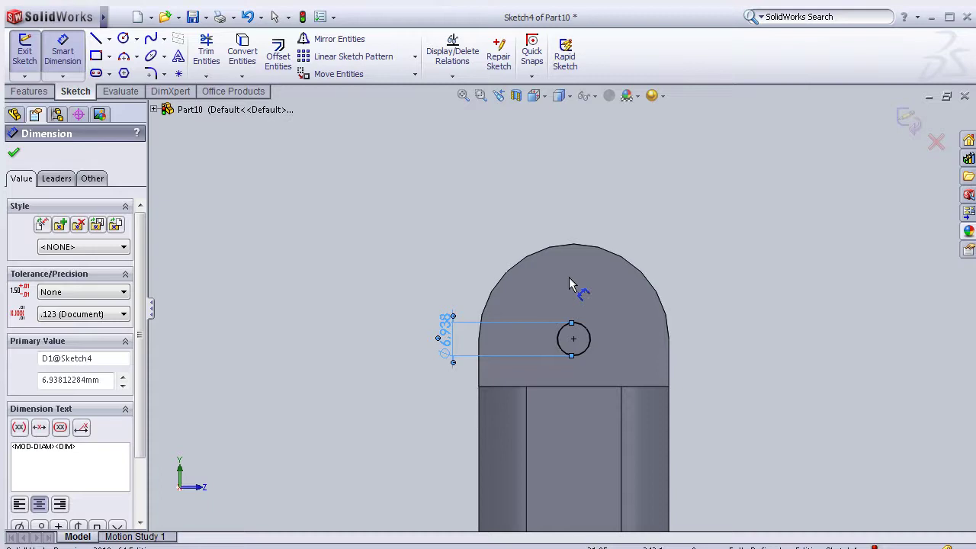
pyautogui.doubleClick(450, 339)
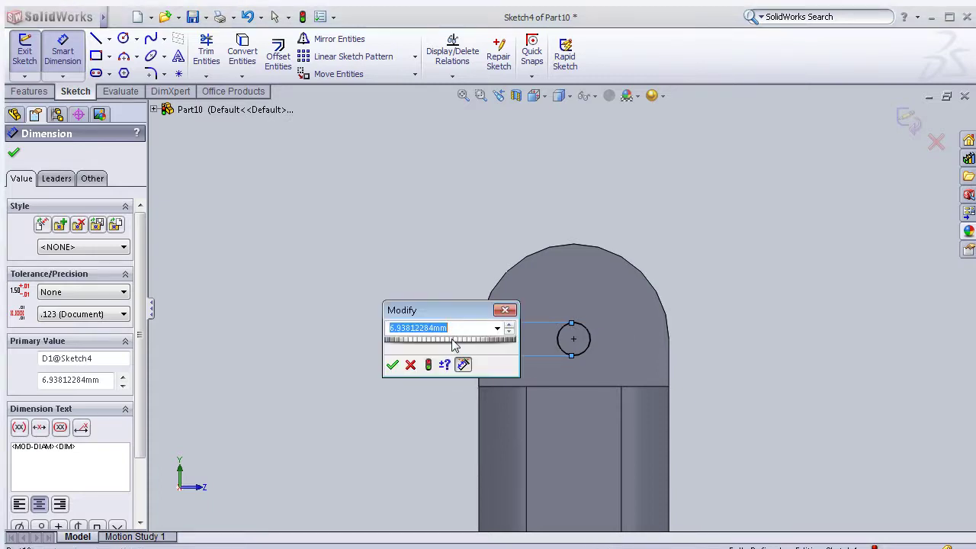
pyautogui.write('4')
pyautogui.click(393, 365)
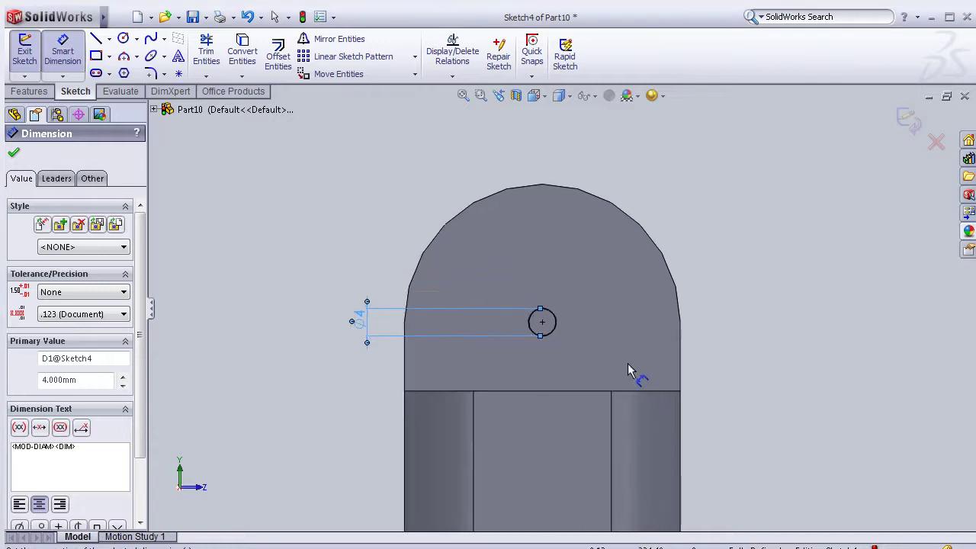
# Extruded Cut the Ø4 mm circle through the rounded tab as a hole
pyautogui.click(29, 90)
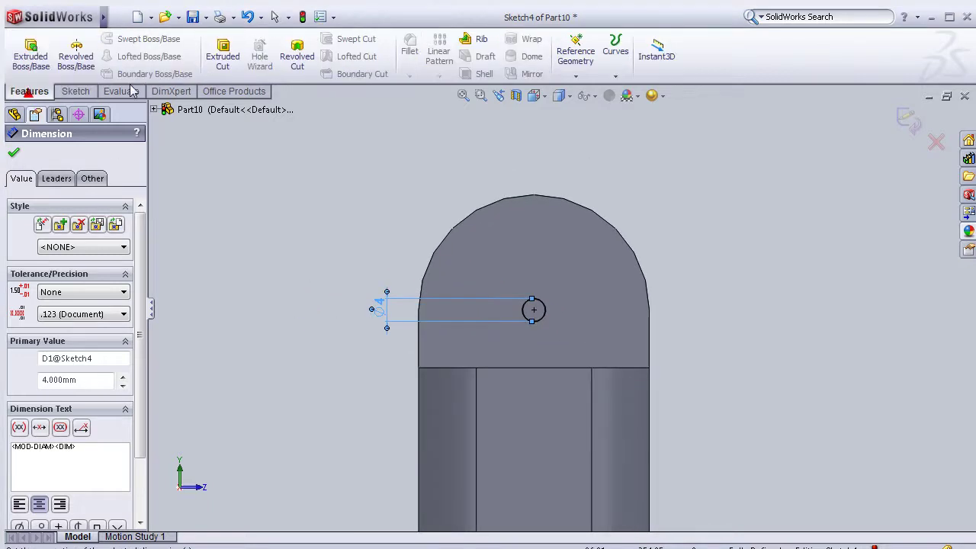
pyautogui.click(223, 54)
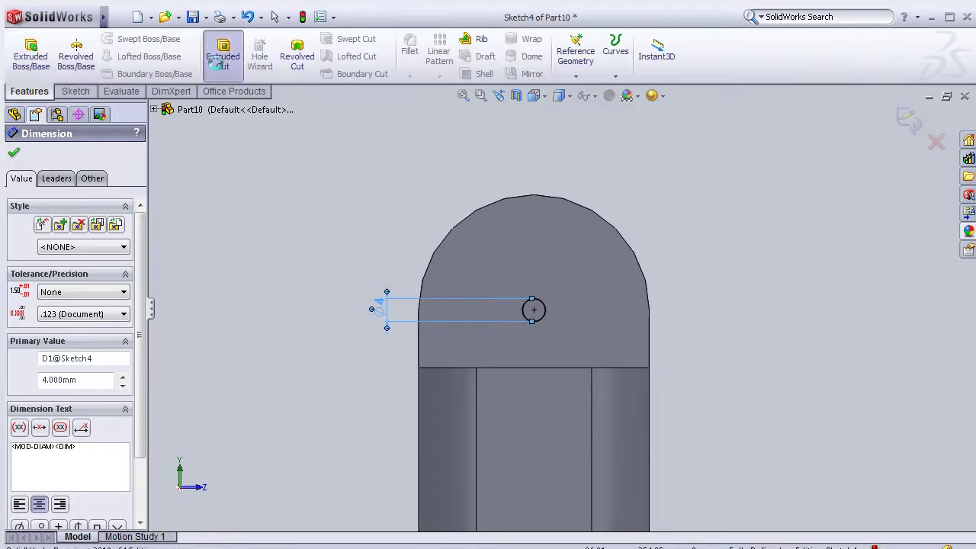
pyautogui.moveTo(323, 191)
pyautogui.mouseDown(button='middle')
pyautogui.moveTo(304, 260)
pyautogui.moveTo(290, 244)
pyautogui.mouseUp(button='middle')
pyautogui.click(15, 151)
# Orient the view Normal To the part's recessed face
pyautogui.moveTo(407, 301)
pyautogui.mouseDown(button='middle')
pyautogui.moveTo(333, 252)
pyautogui.moveTo(353, 204)
pyautogui.moveTo(399, 272)
pyautogui.moveTo(386, 233)
pyautogui.moveTo(350, 223)
pyautogui.moveTo(379, 231)
pyautogui.moveTo(355, 183)
pyautogui.moveTo(349, 188)
pyautogui.moveTo(660, 355)
pyautogui.mouseUp(button='middle')
pyautogui.click(660, 355)
pyautogui.press('space')
pyautogui.click(705, 409)
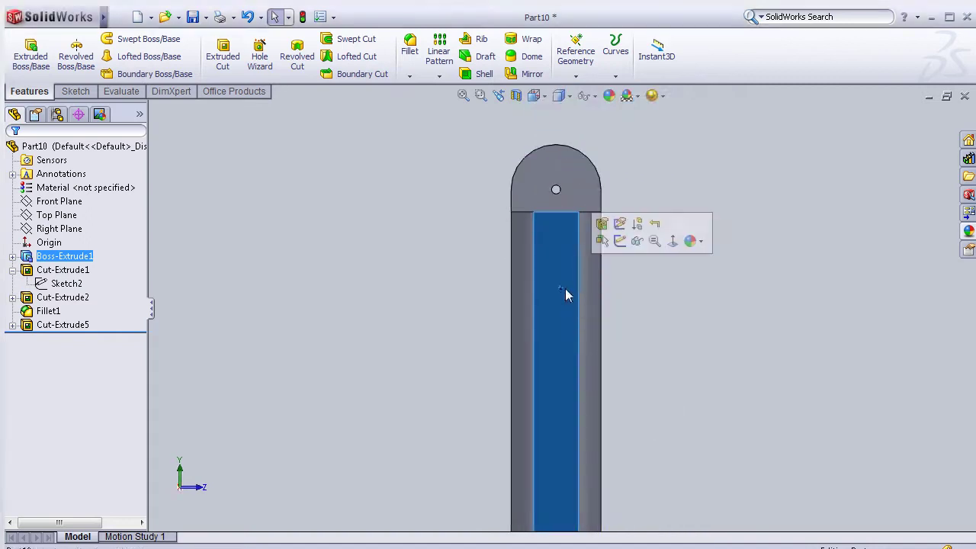
# Sketch a closed triangle on the recessed face, from the top edge's middle down the right edge
pyautogui.click(621, 242)
pyautogui.scroll(-2, 599, 226)
pyautogui.scroll(-1, 570, 229)
pyautogui.scroll(2, 530, 235)
pyautogui.scroll(-1, 423, 283)
pyautogui.click(97, 41)
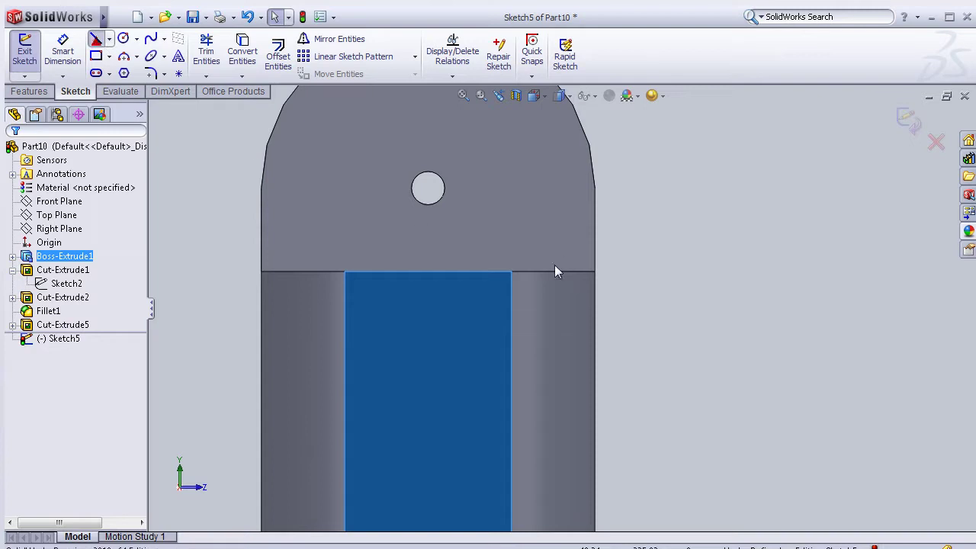
pyautogui.click(428, 272)
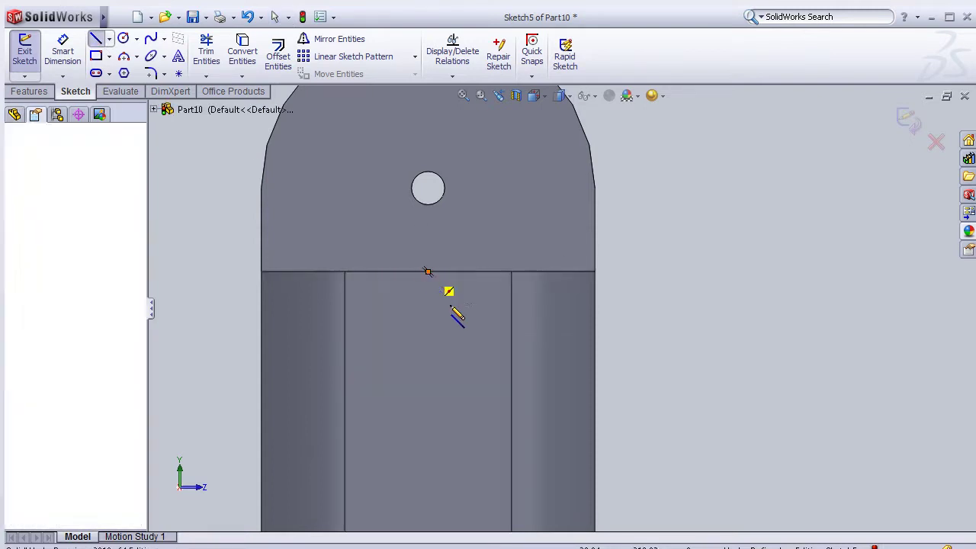
pyautogui.click(594, 366)
pyautogui.click(595, 272)
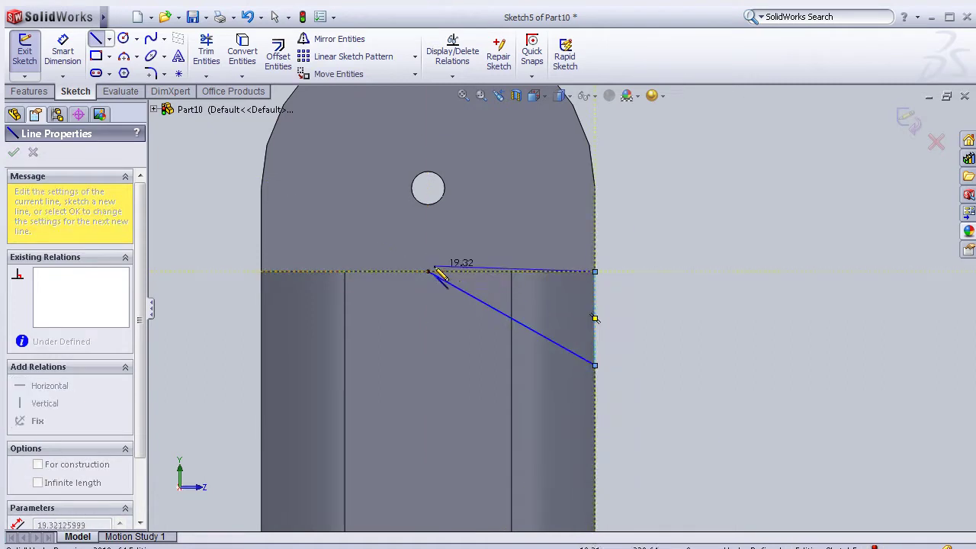
pyautogui.click(427, 272)
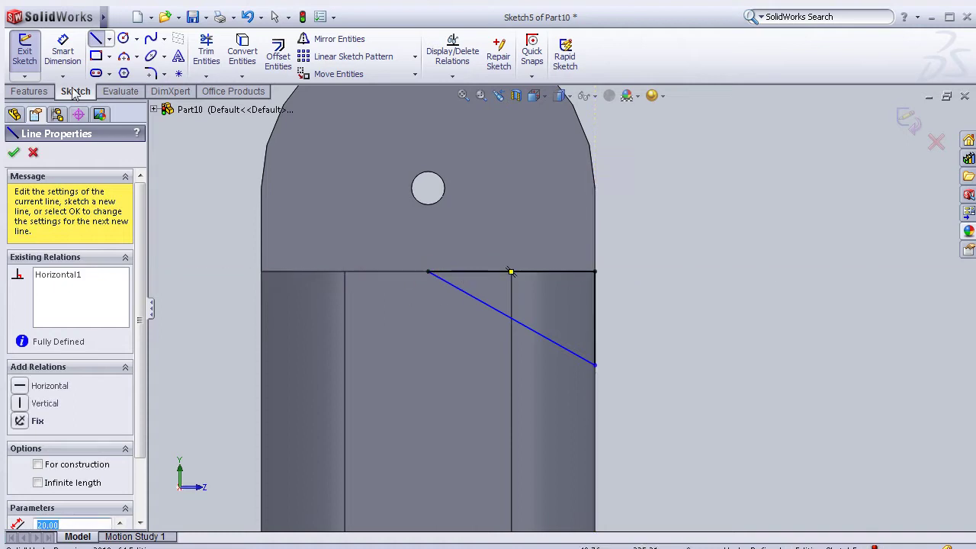
pyautogui.press('Escape')
# Dimension the triangle's vertical side to 15 mm
pyautogui.press('d')
pyautogui.click(596, 323)
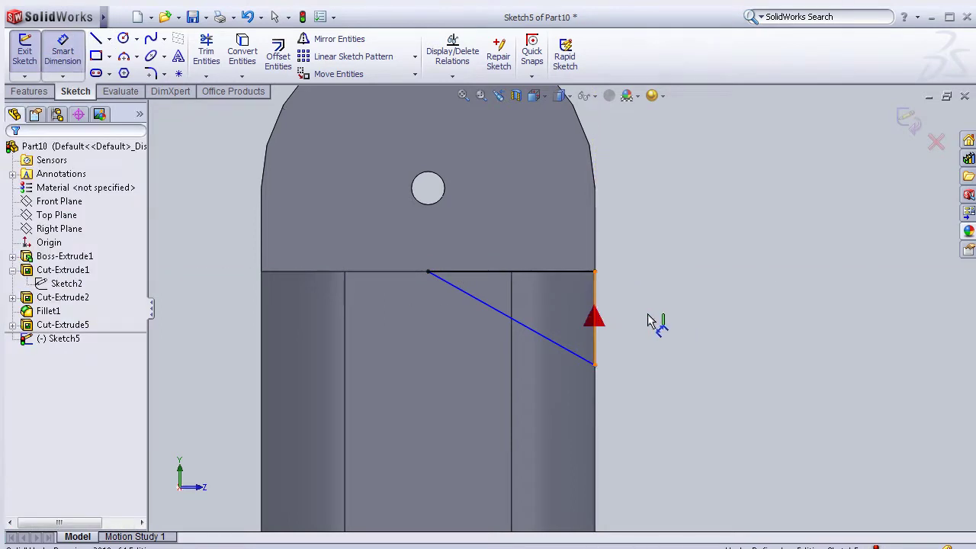
pyautogui.click(685, 323)
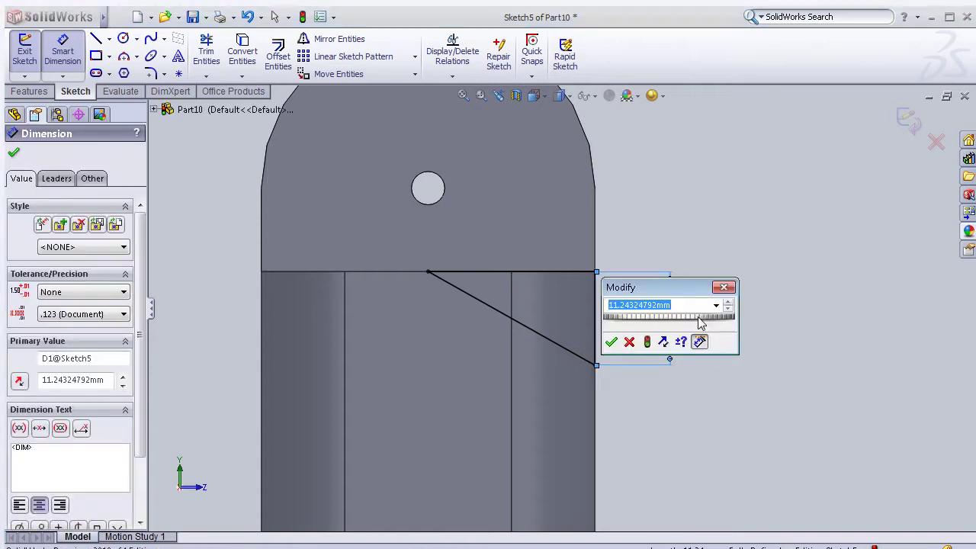
pyautogui.write('15')
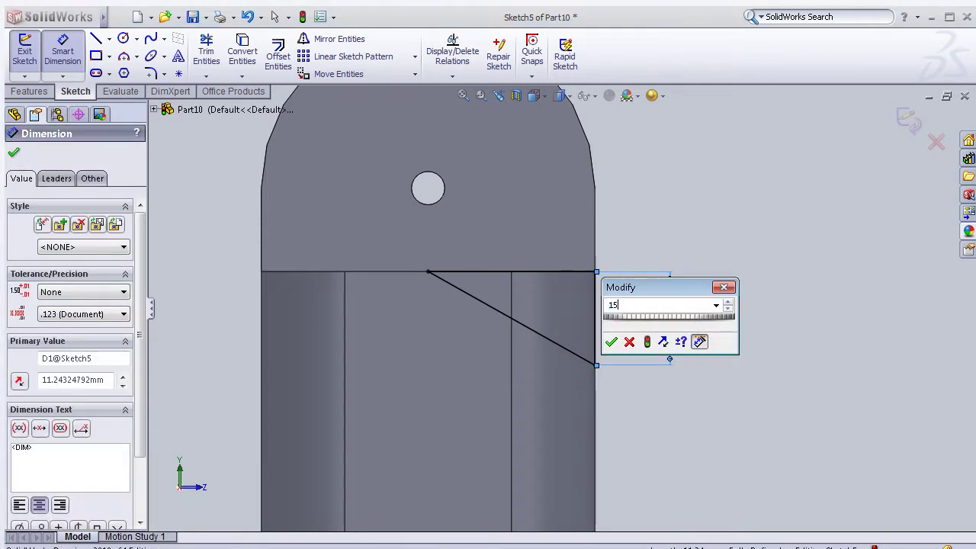
pyautogui.click(610, 341)
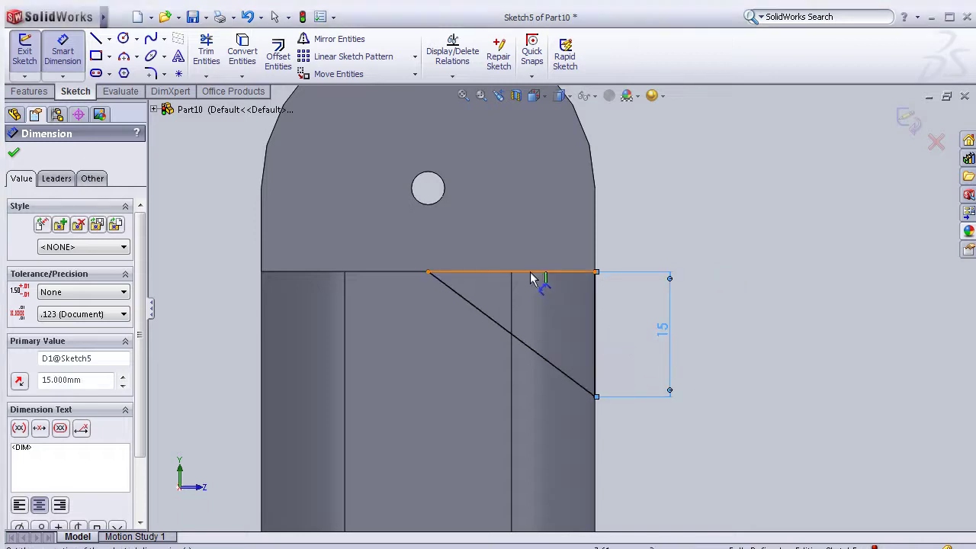
pyautogui.click(14, 152)
pyautogui.moveTo(649, 225)
pyautogui.mouseDown(button='middle')
pyautogui.moveTo(646, 282)
pyautogui.moveTo(218, 164)
pyautogui.mouseUp(button='middle')
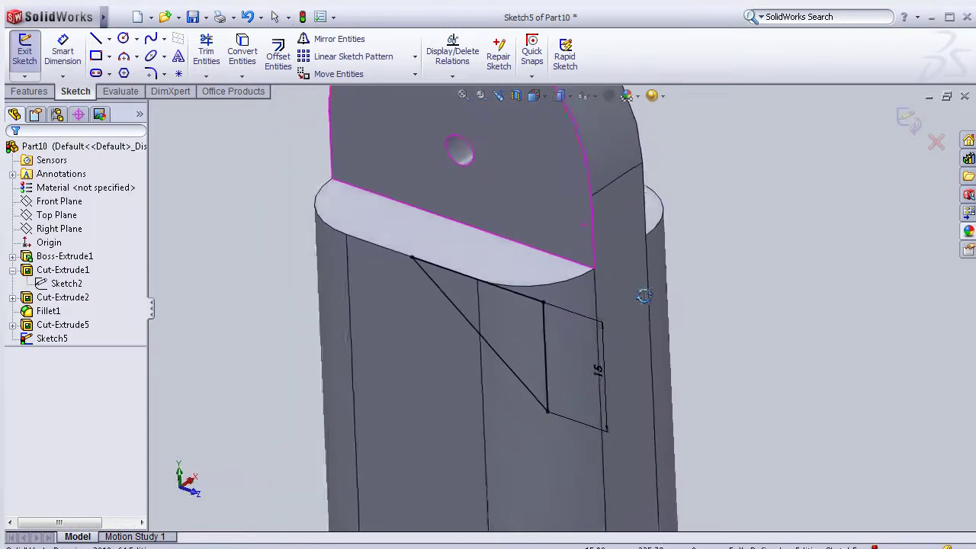
# Extrude-cut the triangle 10 mm Blind to bevel the shoulder into a sloped notch
pyautogui.click(29, 91)
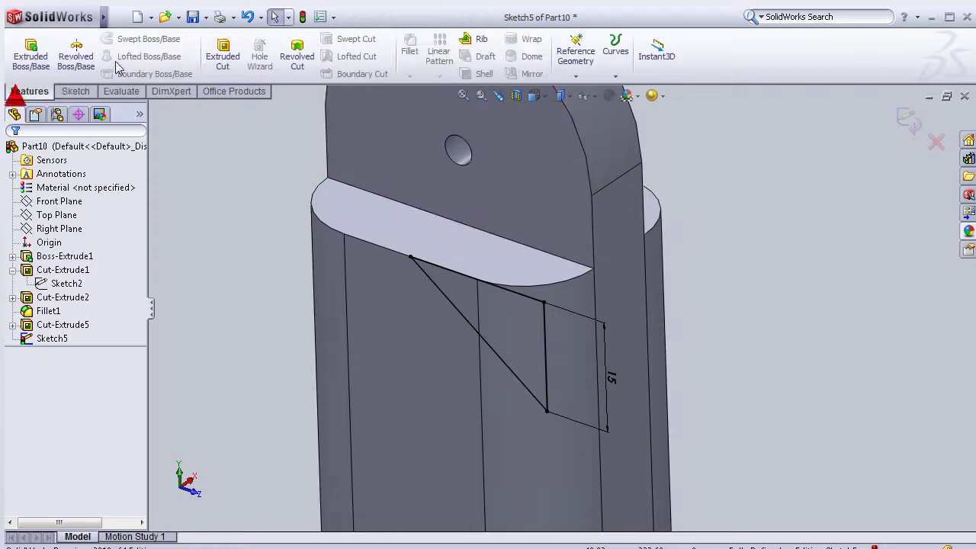
pyautogui.click(222, 55)
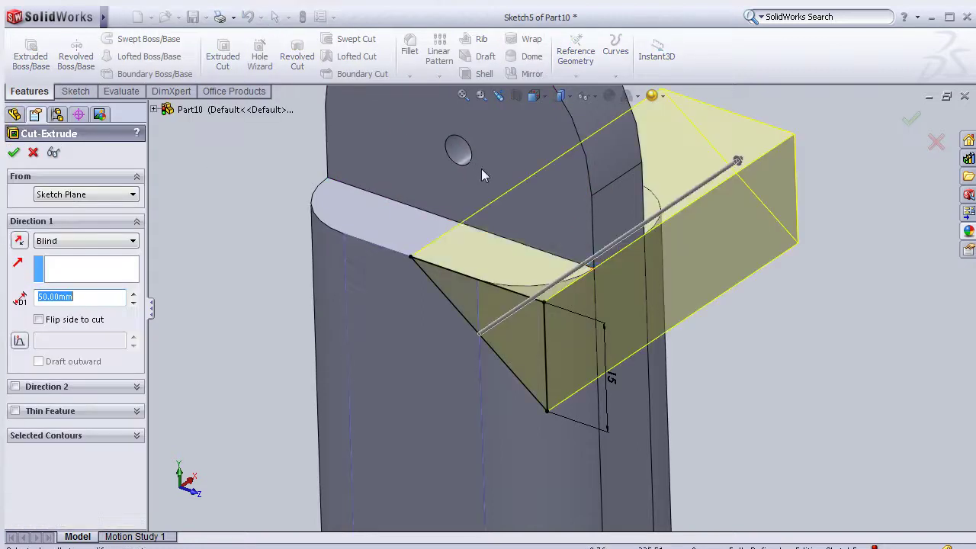
pyautogui.click(135, 302)
pyautogui.click(134, 302)
pyautogui.click(134, 302)
pyautogui.click(134, 303)
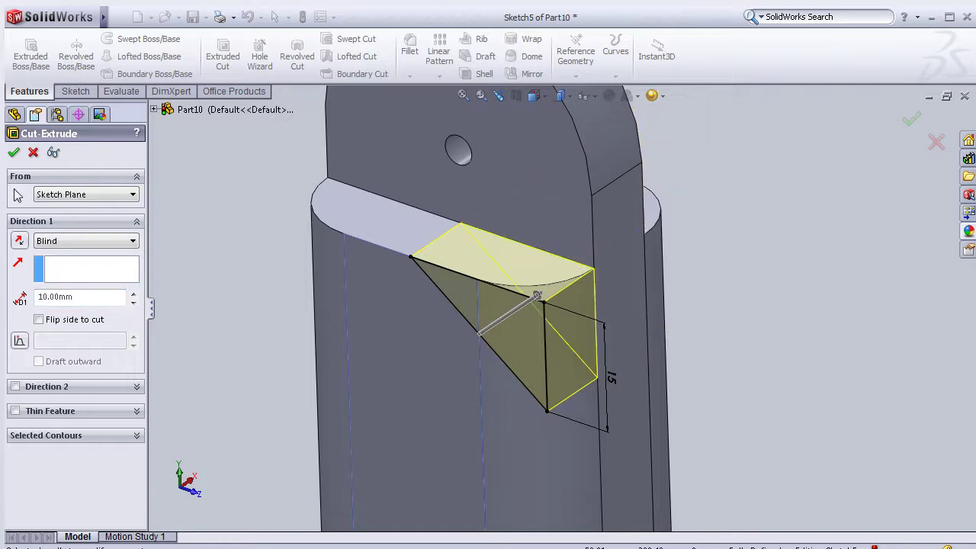
pyautogui.press('Return')
pyautogui.moveTo(702, 247)
pyautogui.mouseDown(button='middle')
pyautogui.moveTo(685, 240)
pyautogui.moveTo(697, 263)
pyautogui.mouseUp(button='middle')
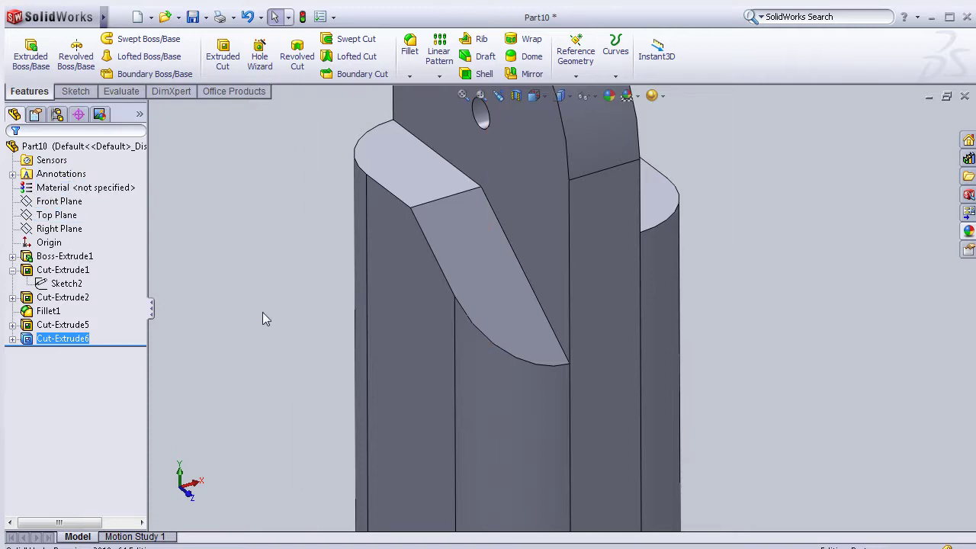
pyautogui.moveTo(187, 299); pyautogui.dragTo(280, 305, button='middle')
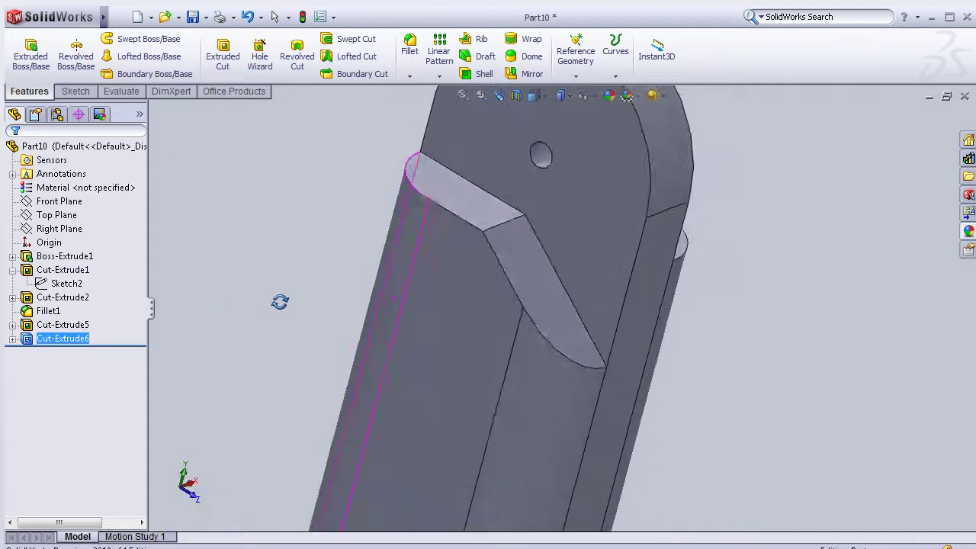
# Start a reference plane on the narrow left side face, flipped to sit inside the part
pyautogui.moveTo(280, 306); pyautogui.dragTo(207, 365, button='middle')
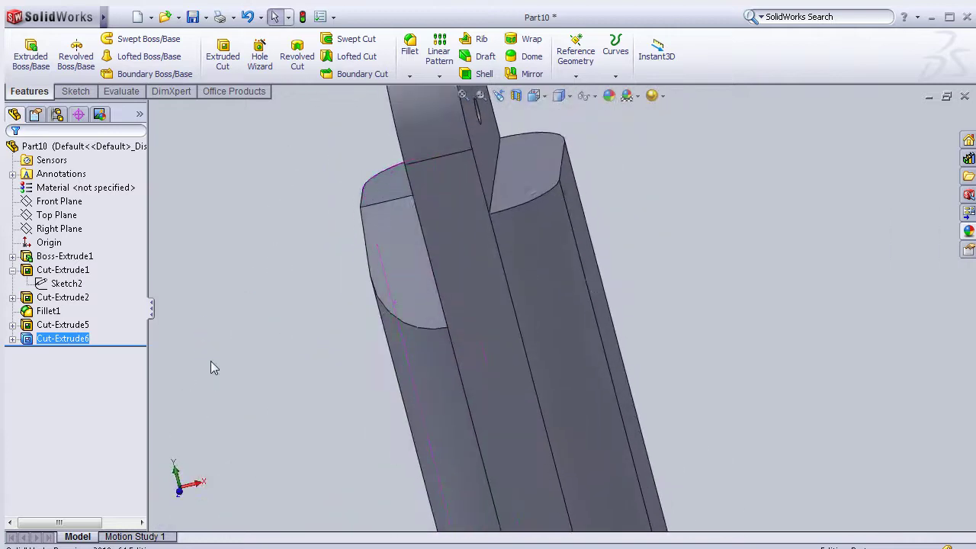
pyautogui.moveTo(656, 279)
pyautogui.mouseDown(button='middle')
pyautogui.moveTo(694, 313)
pyautogui.moveTo(692, 330)
pyautogui.mouseUp(button='middle')
pyautogui.click(573, 74)
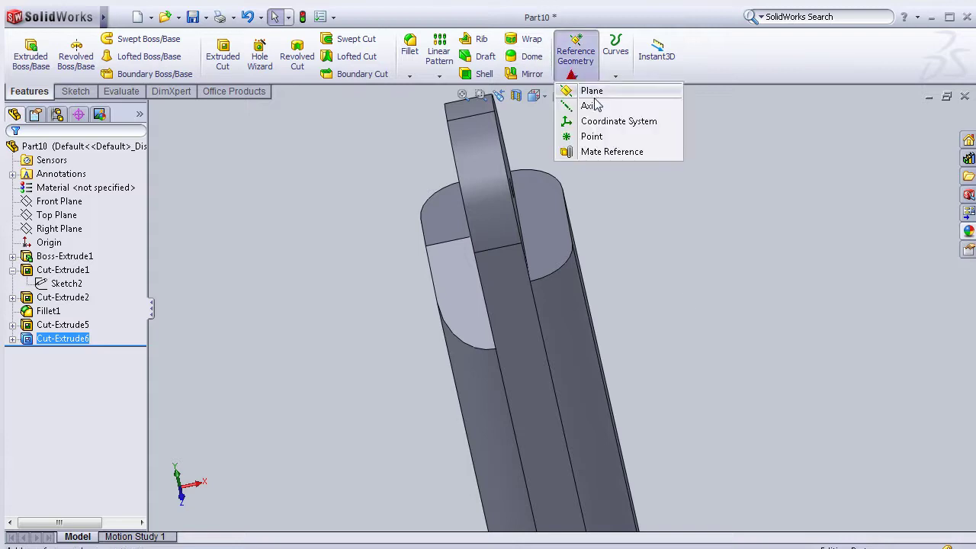
pyautogui.click(592, 92)
pyautogui.moveTo(308, 329); pyautogui.dragTo(356, 324, button='middle')
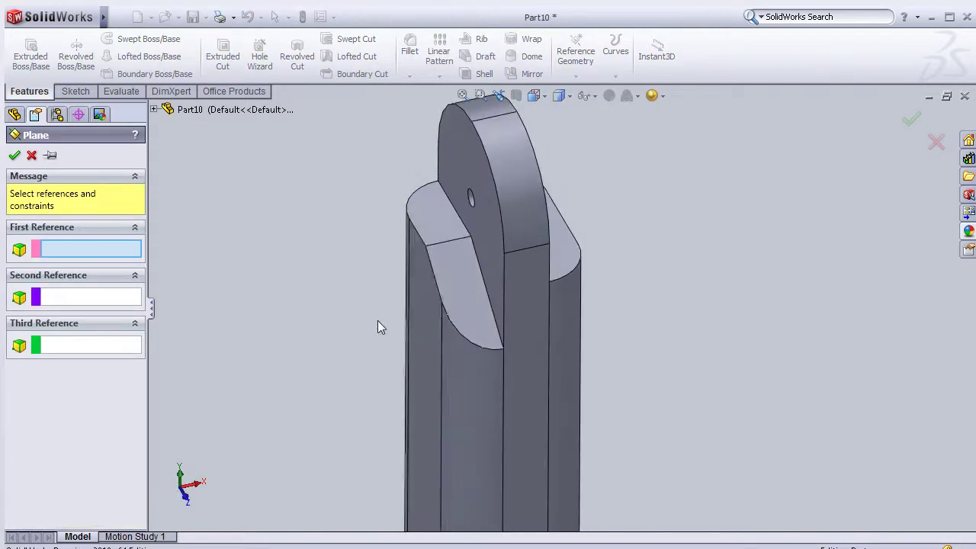
pyautogui.click(431, 324)
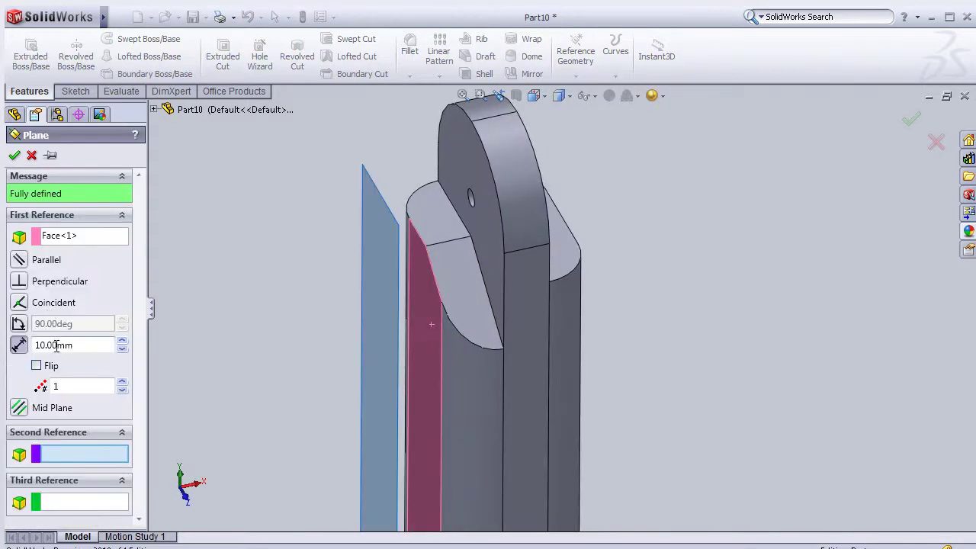
pyautogui.click(36, 367)
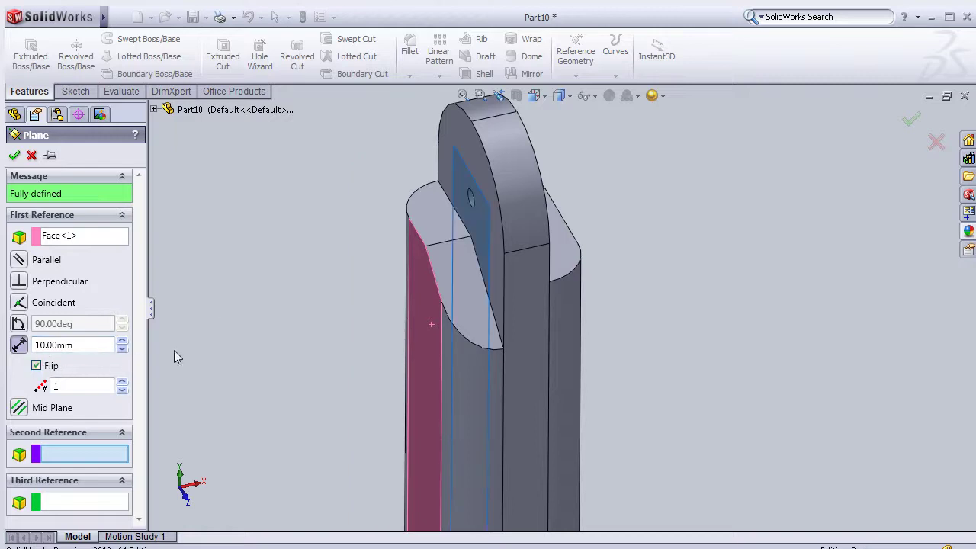
# Offset Plane1 15 mm from the face and use it as the Mirror plane
pyautogui.moveTo(220, 301); pyautogui.dragTo(201, 282, button='middle')
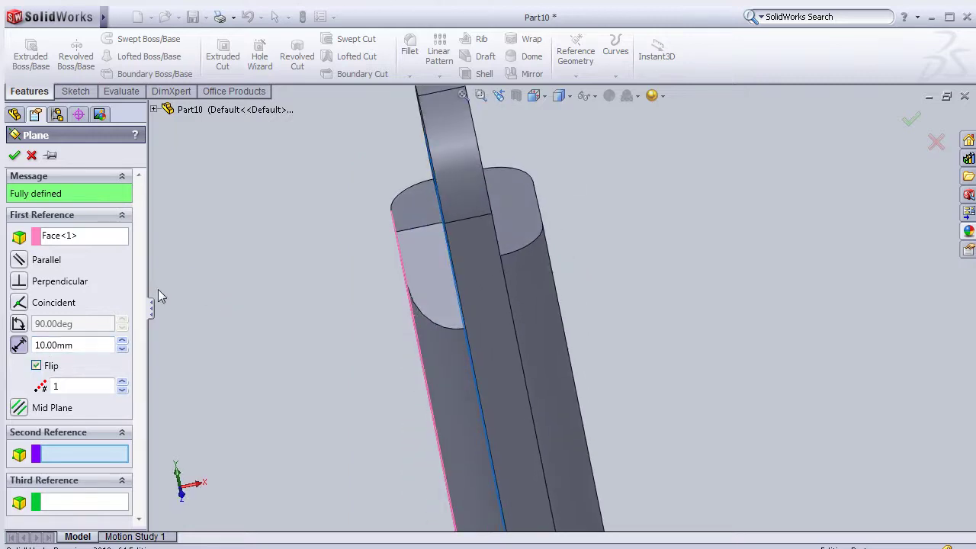
pyautogui.click(47, 344)
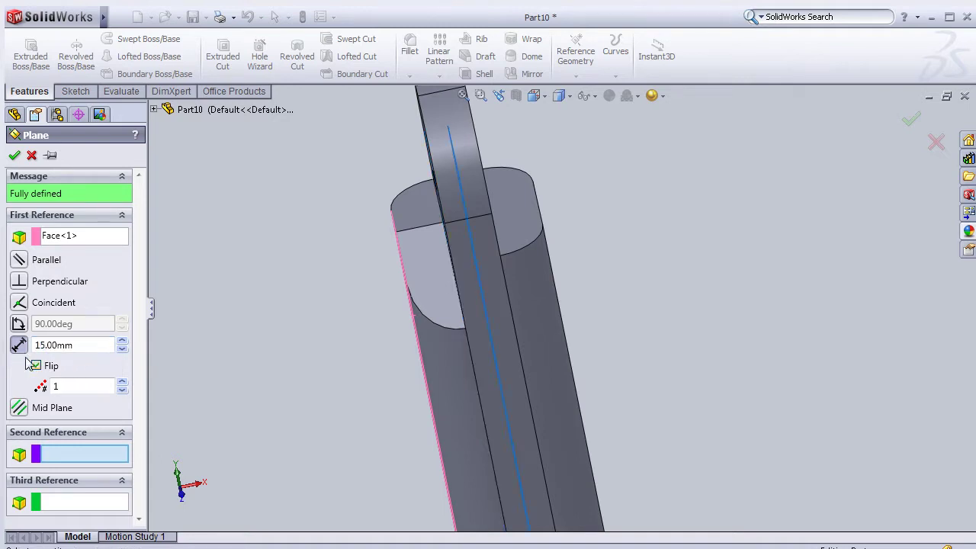
pyautogui.moveTo(244, 315); pyautogui.dragTo(265, 335, button='middle')
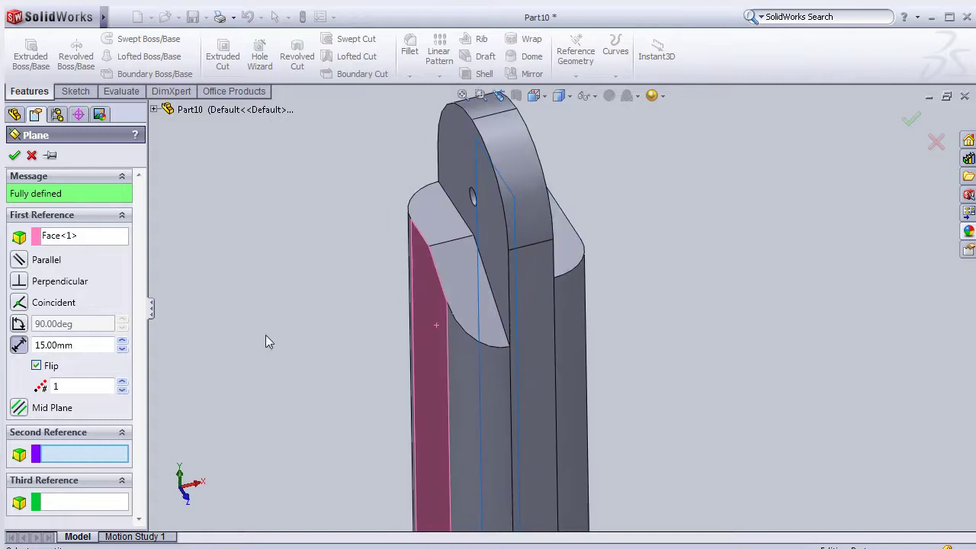
pyautogui.click(14, 154)
pyautogui.click(440, 78)
pyautogui.click(457, 120)
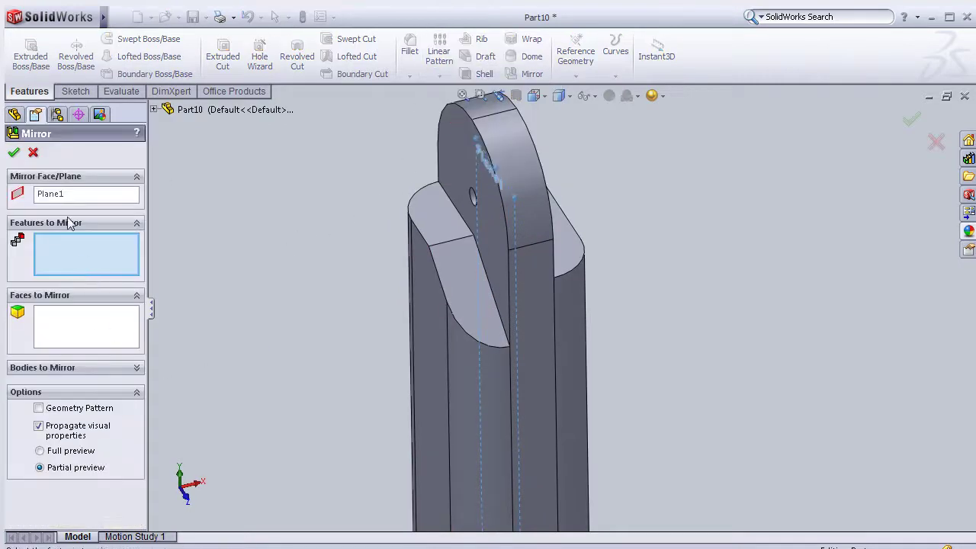
# Mirror Cut-Extrude6 across Plane1
pyautogui.click(154, 109)
pyautogui.click(218, 288)
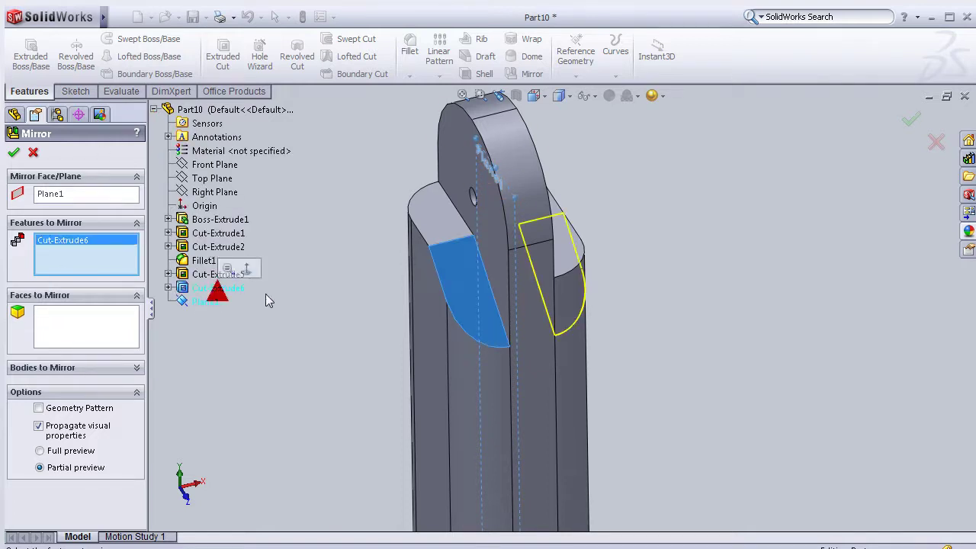
pyautogui.click(15, 155)
pyautogui.moveTo(672, 269)
pyautogui.mouseDown(button='middle')
pyautogui.moveTo(671, 300)
pyautogui.moveTo(595, 240)
pyautogui.moveTo(570, 258)
pyautogui.mouseUp(button='middle')
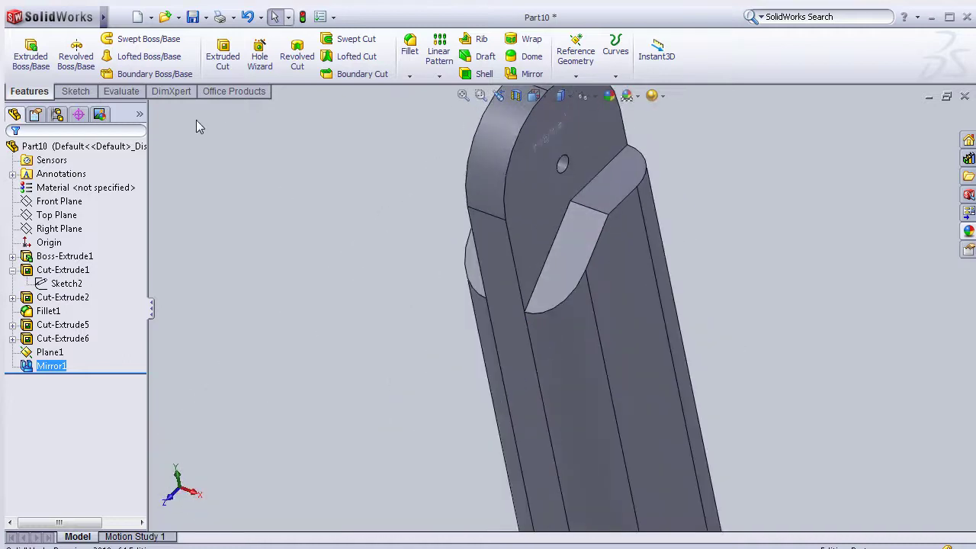
# Fillet one edge of each angled cut with a 20 mm radius
pyautogui.click(409, 46)
pyautogui.click(598, 215)
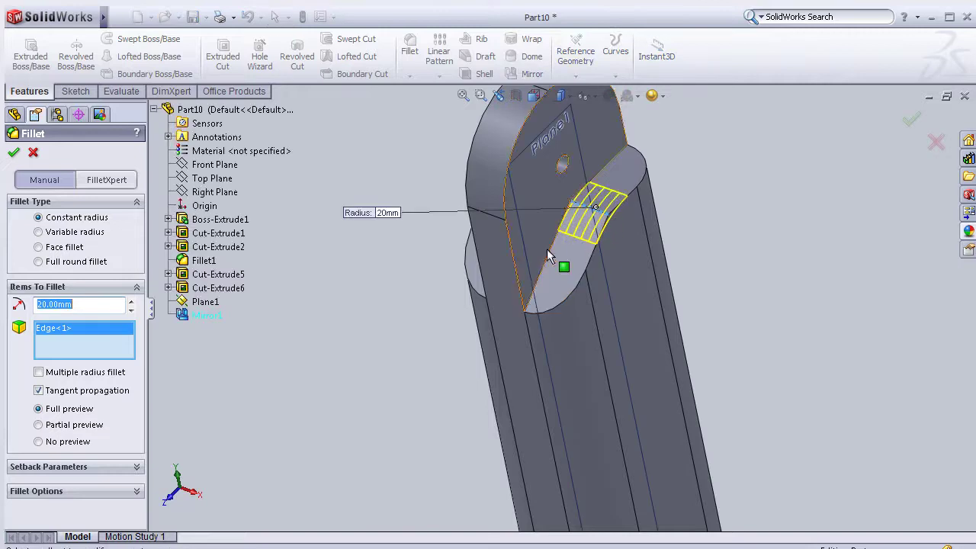
pyautogui.moveTo(398, 301); pyautogui.dragTo(574, 200, button='middle')
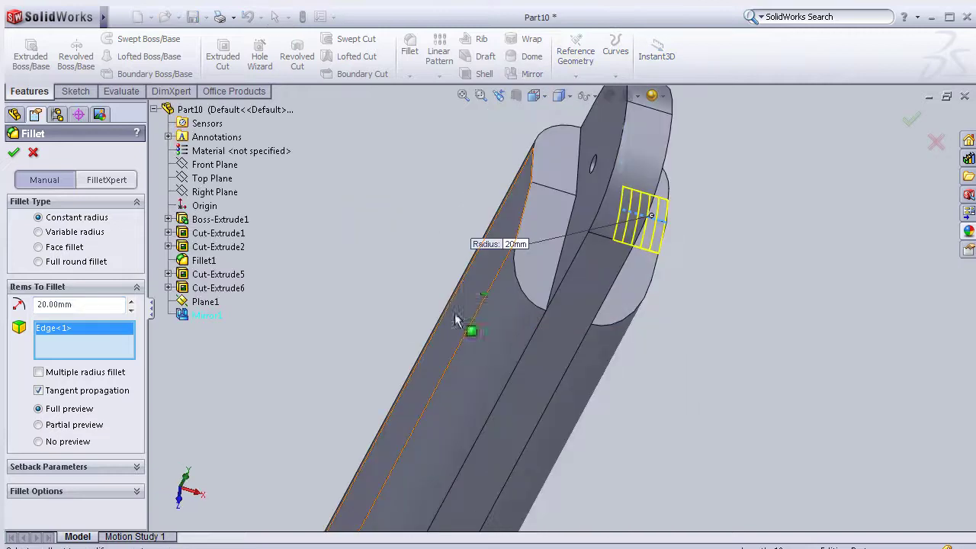
pyautogui.click(570, 195)
pyautogui.press('Return')
pyautogui.moveTo(740, 249)
pyautogui.mouseDown(button='middle')
pyautogui.moveTo(606, 193)
pyautogui.moveTo(540, 235)
pyautogui.mouseUp(button='middle')
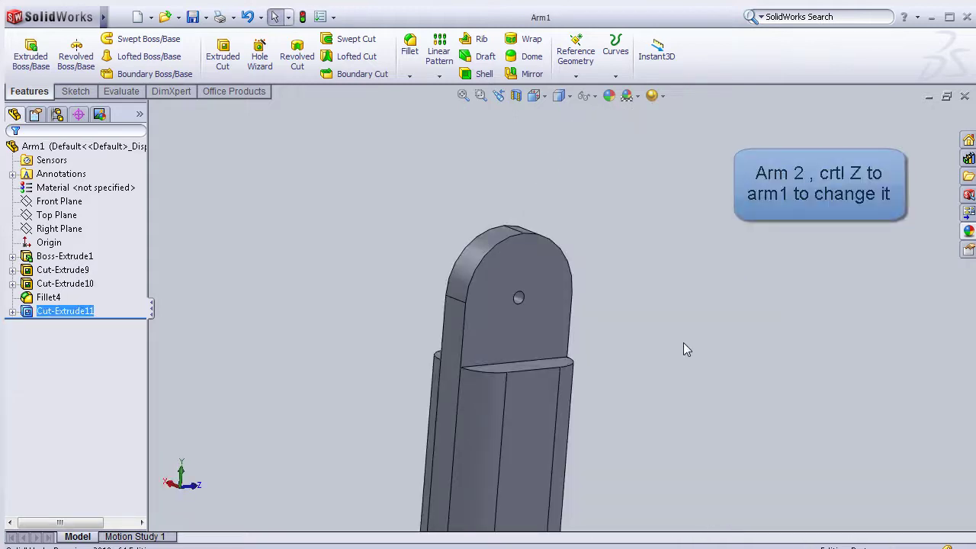
# Undo Arm1's hole cut, its sketch and dimension, and Fillet4 with repeated Ctrl+Z
pyautogui.hotkey('ctrl', 'z')
pyautogui.hotkey('ctrl', 'z')
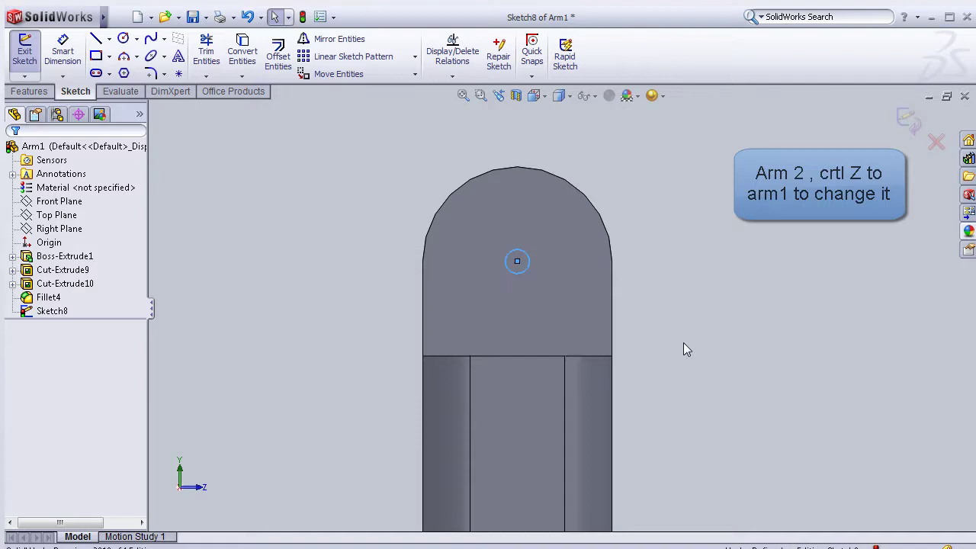
pyautogui.hotkey('ctrl', 'z')
pyautogui.hotkey('ctrl', 'z')
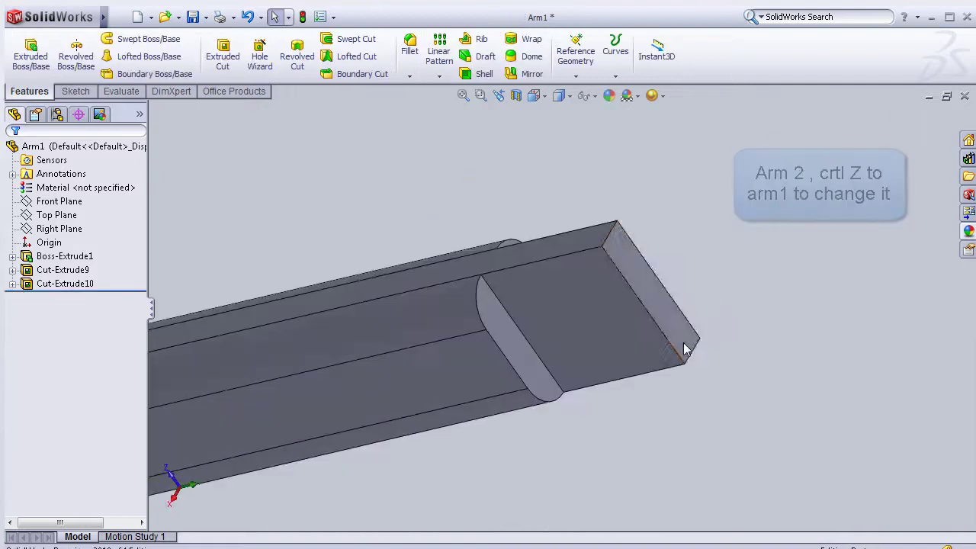
pyautogui.hotkey('ctrl', 'z')
pyautogui.hotkey('ctrl', 'z')
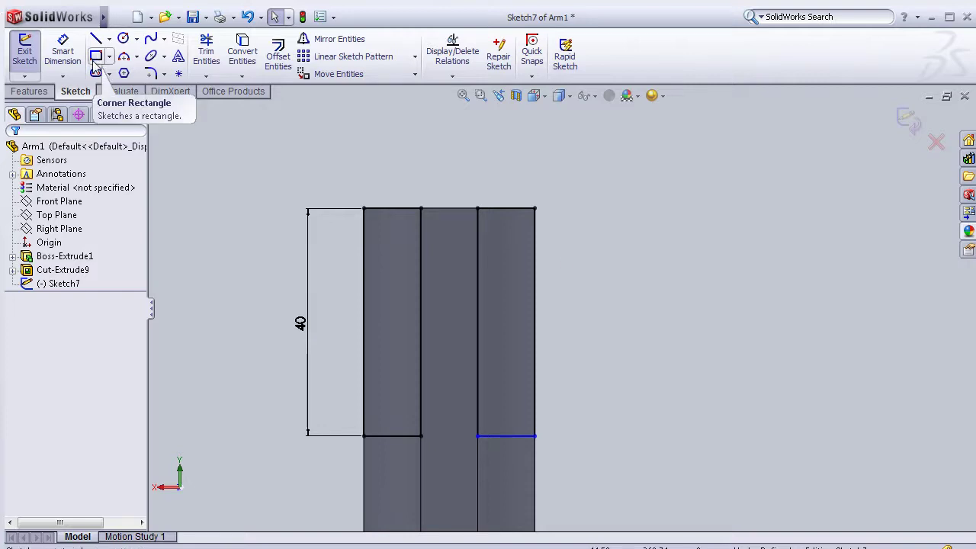
# Replace the old slot sketch with a corner rectangle on the middle strip, dimensioned 40 mm
pyautogui.hotkey('ctrl', 'z')
pyautogui.hotkey('ctrl', 'z')
pyautogui.hotkey('ctrl', 'z')
pyautogui.hotkey('ctrl', 'z')
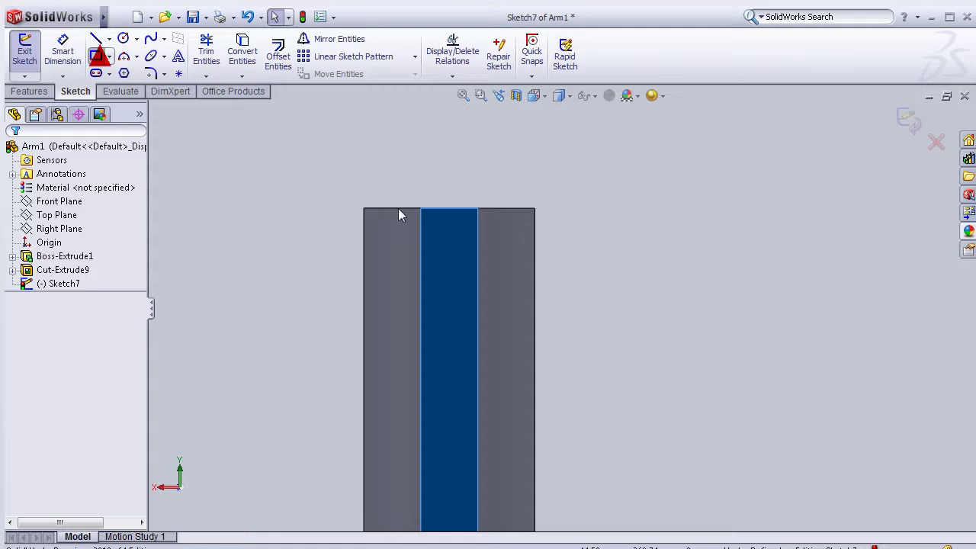
pyautogui.click(420, 208)
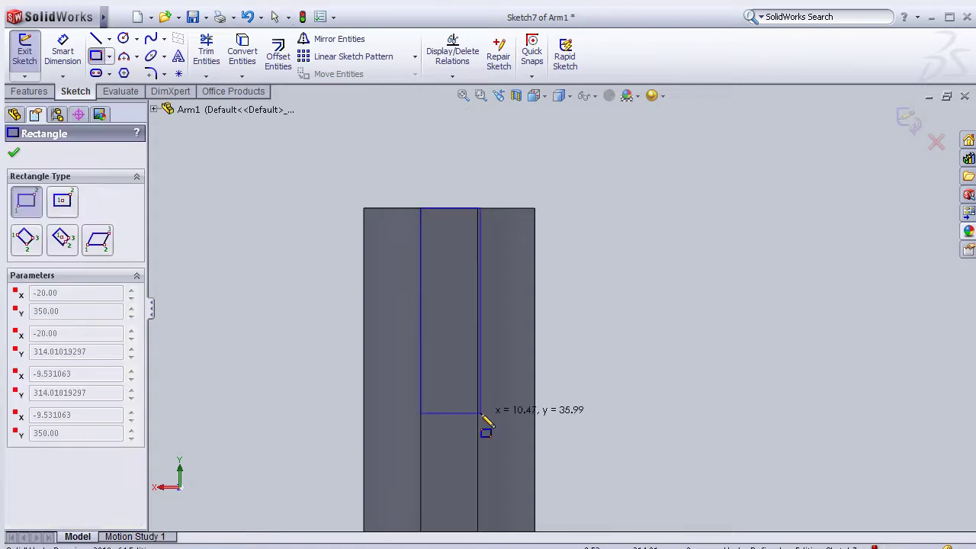
pyautogui.click(477, 412)
pyautogui.click(70, 58)
pyautogui.click(70, 58)
pyautogui.click(420, 314)
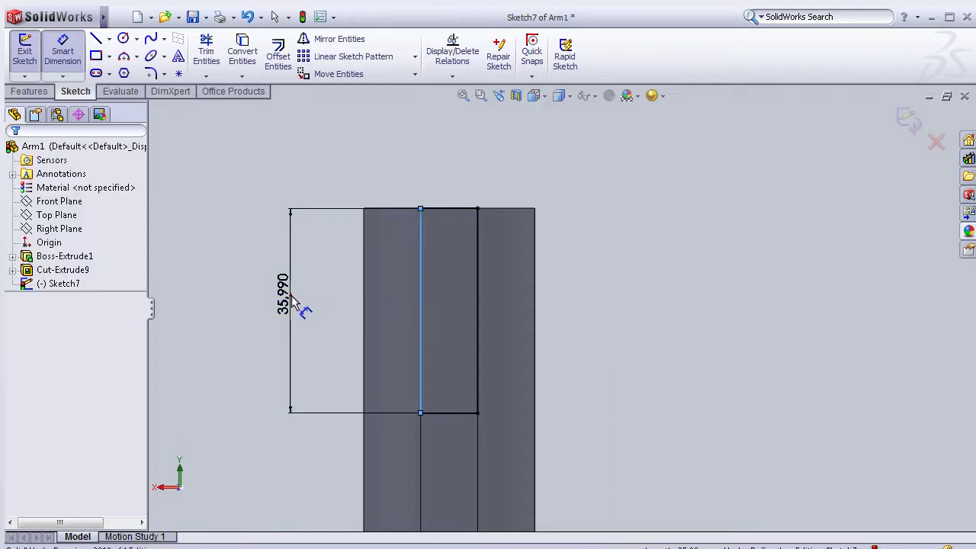
pyautogui.click(295, 301)
pyautogui.write('40')
pyautogui.click(231, 321)
# Cut the 40 mm rectangle 50 mm into Arm1's top to form the slot
pyautogui.moveTo(261, 305)
pyautogui.mouseDown(button='middle')
pyautogui.moveTo(248, 357)
pyautogui.moveTo(236, 256)
pyautogui.mouseUp(button='middle')
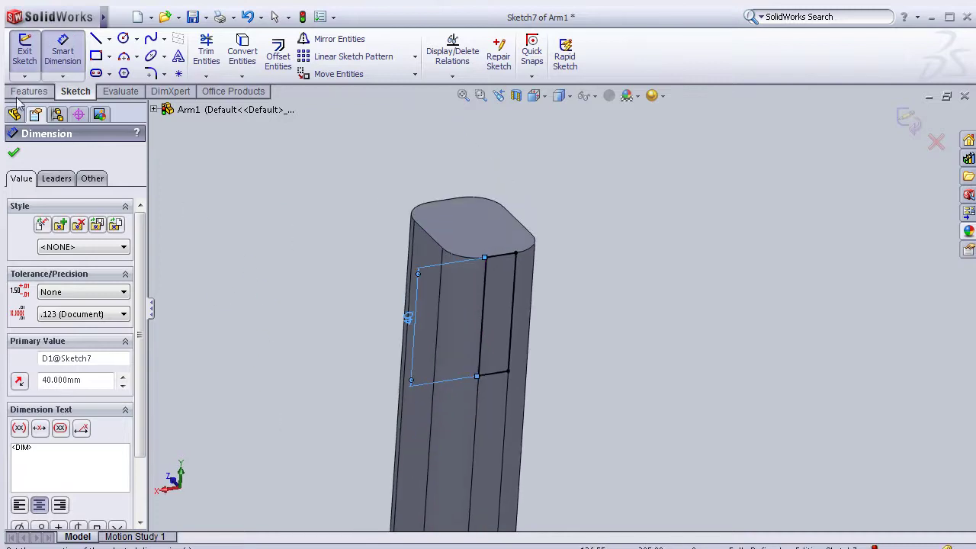
pyautogui.click(28, 91)
pyautogui.click(222, 57)
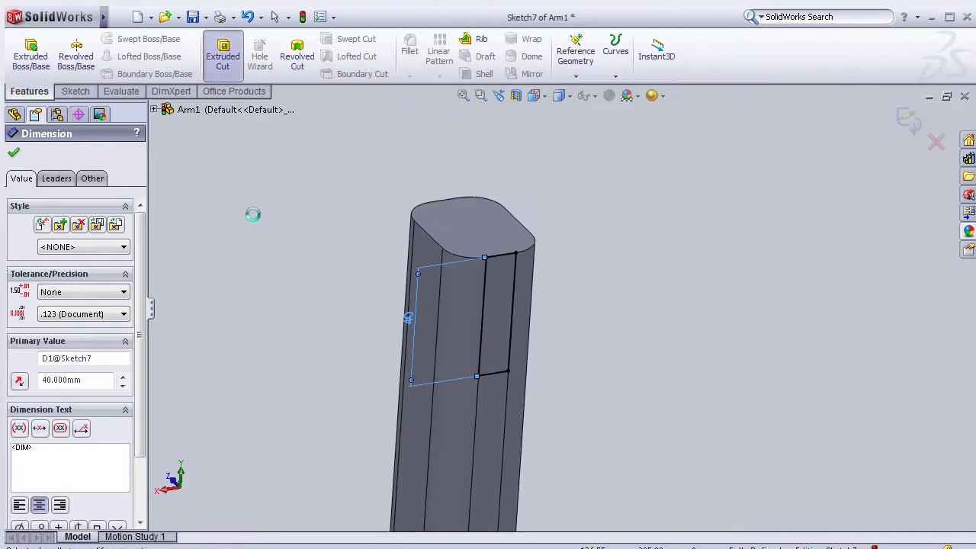
pyautogui.moveTo(238, 282); pyautogui.dragTo(279, 355, button='middle')
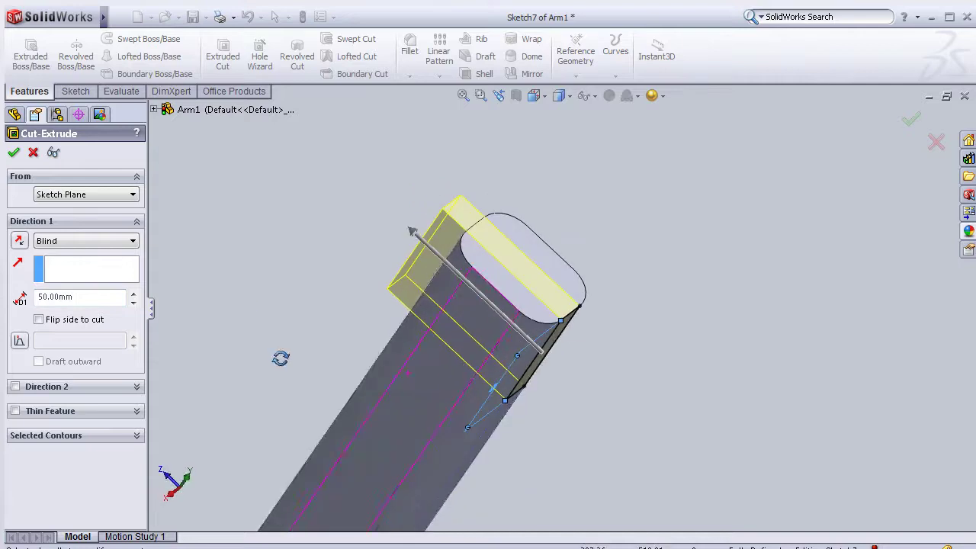
pyautogui.moveTo(592, 297)
pyautogui.mouseDown(button='middle')
pyautogui.moveTo(537, 213)
pyautogui.moveTo(573, 203)
pyautogui.moveTo(522, 192)
pyautogui.moveTo(557, 211)
pyautogui.moveTo(603, 218)
pyautogui.moveTo(614, 242)
pyautogui.moveTo(551, 239)
pyautogui.moveTo(544, 222)
pyautogui.moveTo(583, 214)
pyautogui.mouseUp(button='middle')
pyautogui.click(502, 365)
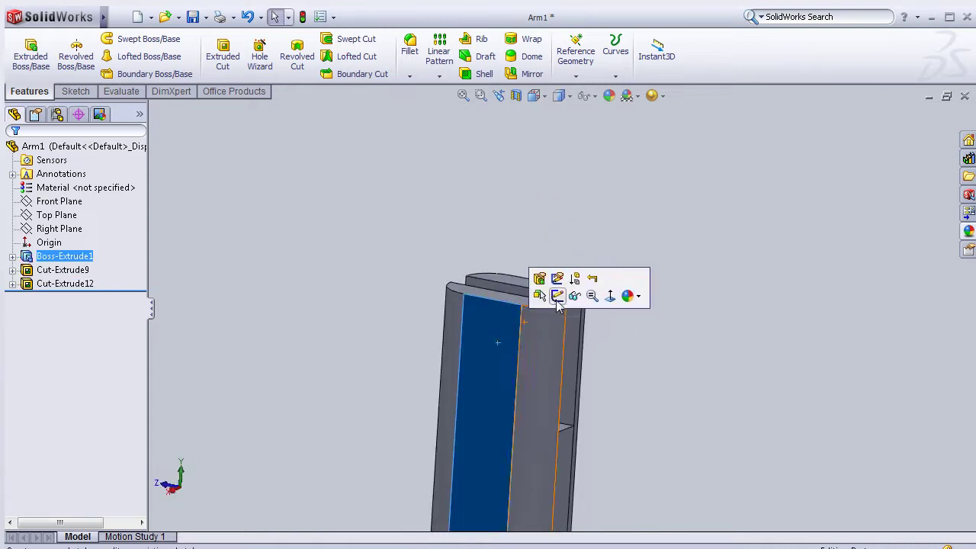
# Sketch a small circle on Arm1's front face, viewed normal to the sketch plane
pyautogui.click(558, 296)
pyautogui.press('space')
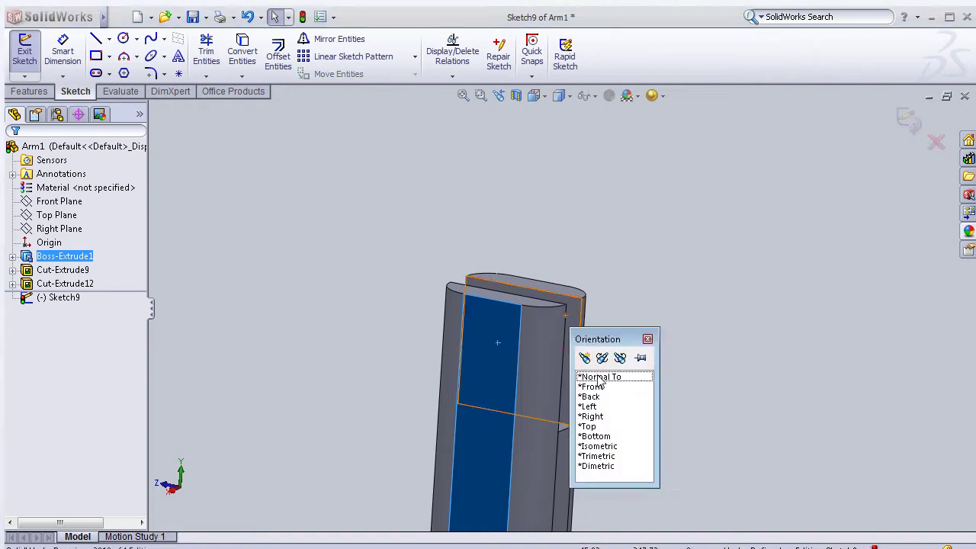
pyautogui.click(598, 377)
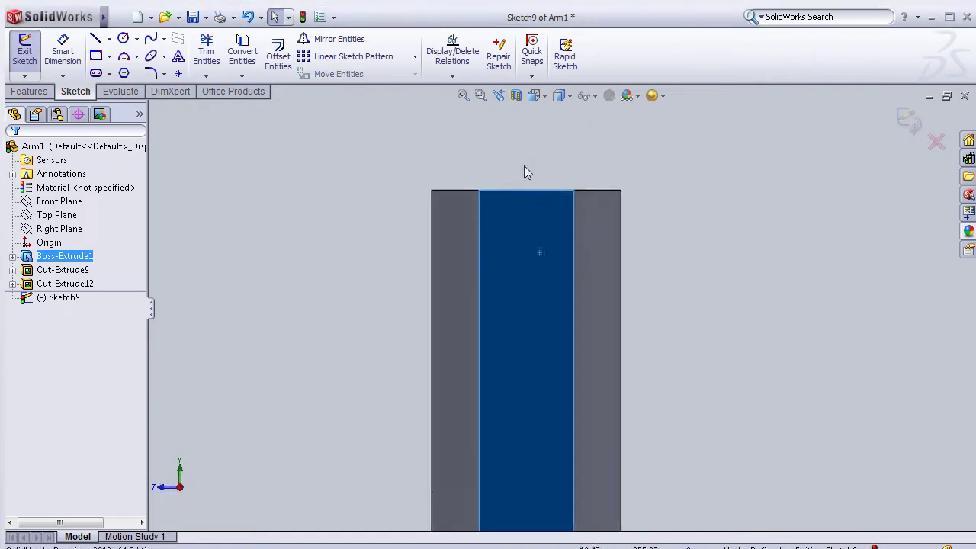
pyautogui.click(123, 38)
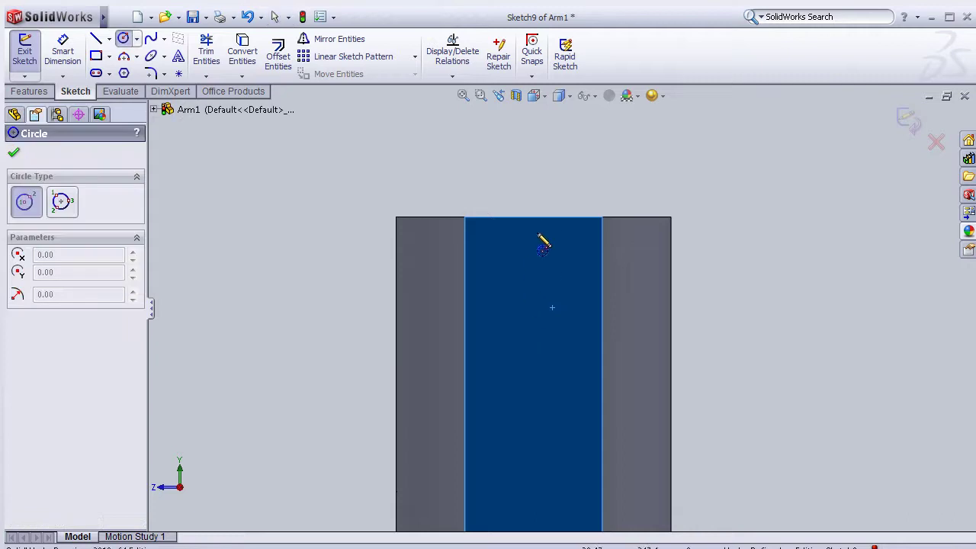
pyautogui.click(532, 357)
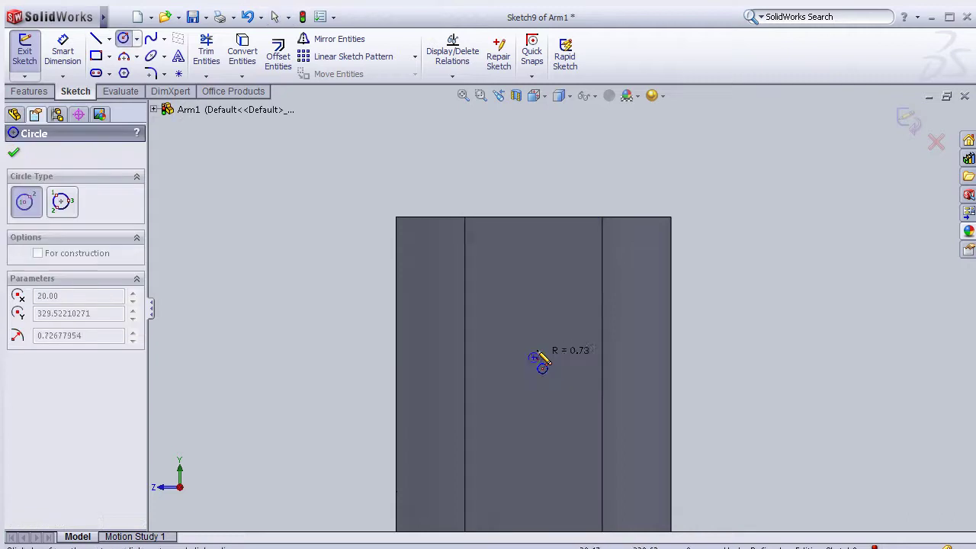
pyautogui.click(545, 368)
# Dimension the circle to Ø4 mm, centred 20 mm below the top edge
pyautogui.click(74, 51)
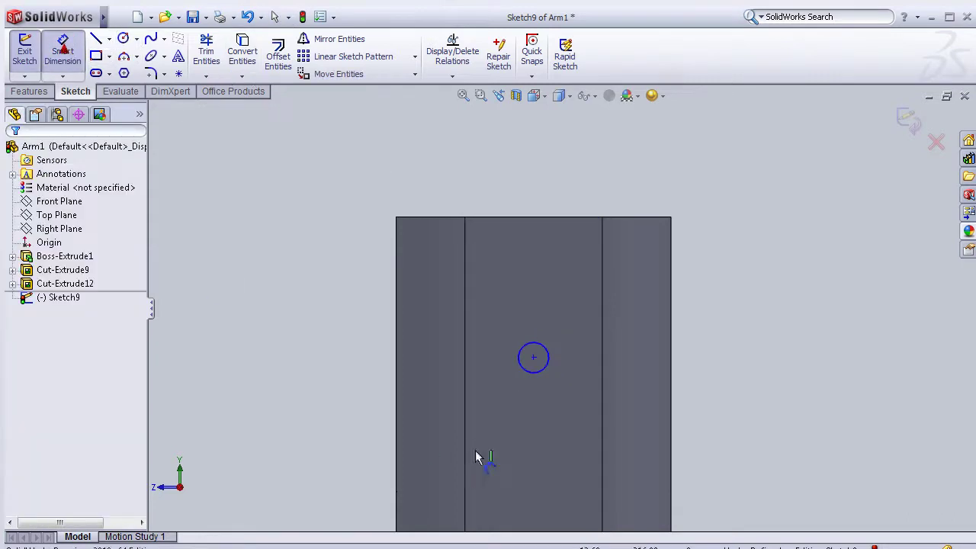
pyautogui.click(525, 373)
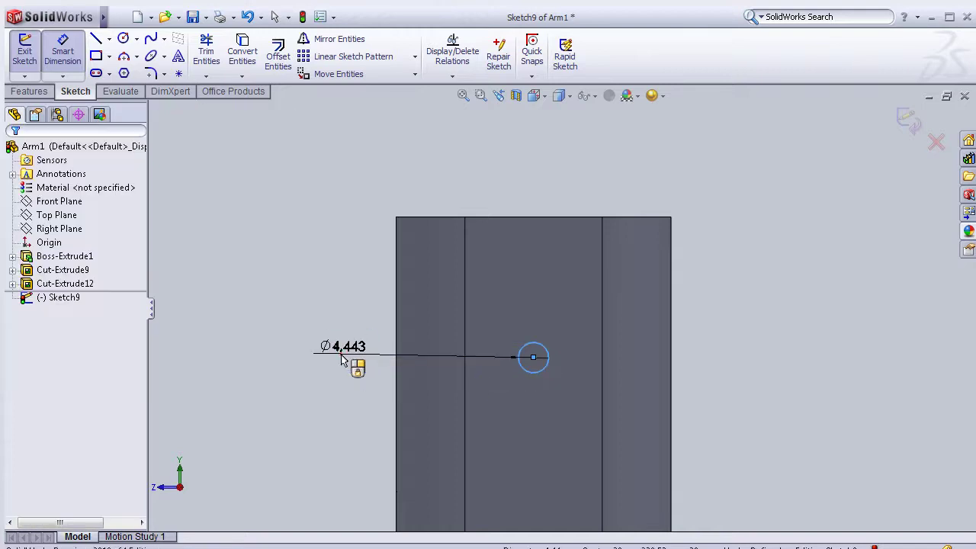
pyautogui.click(343, 363)
pyautogui.write('4')
pyautogui.click(280, 380)
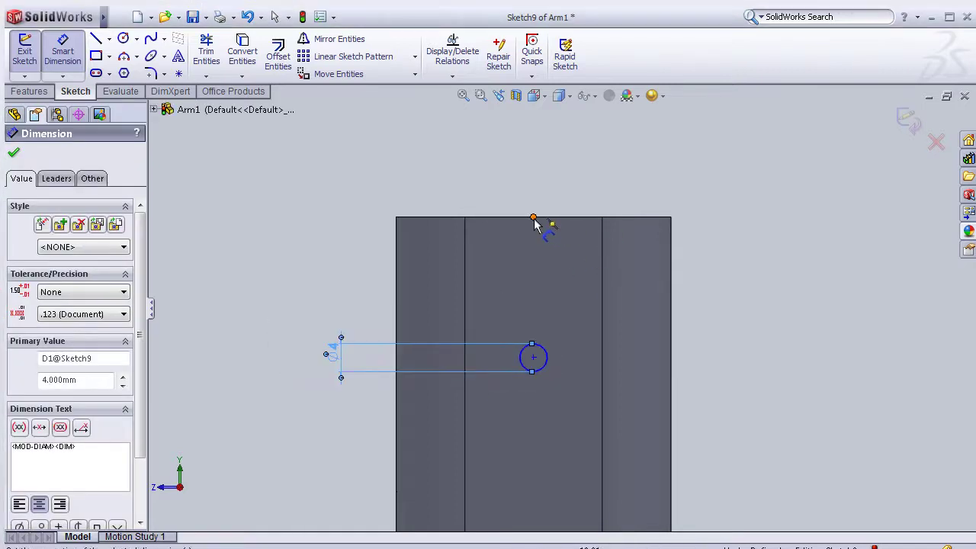
pyautogui.click(533, 357)
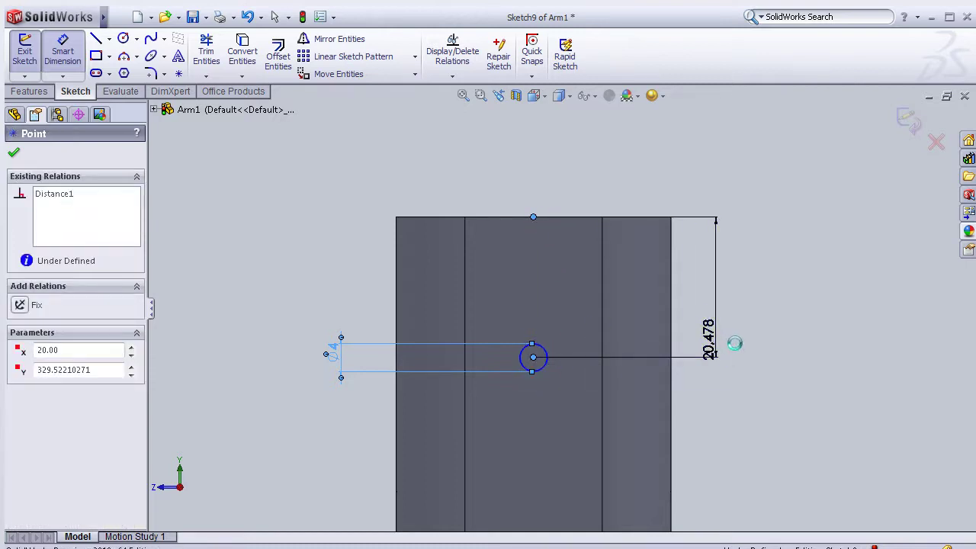
pyautogui.click(736, 347)
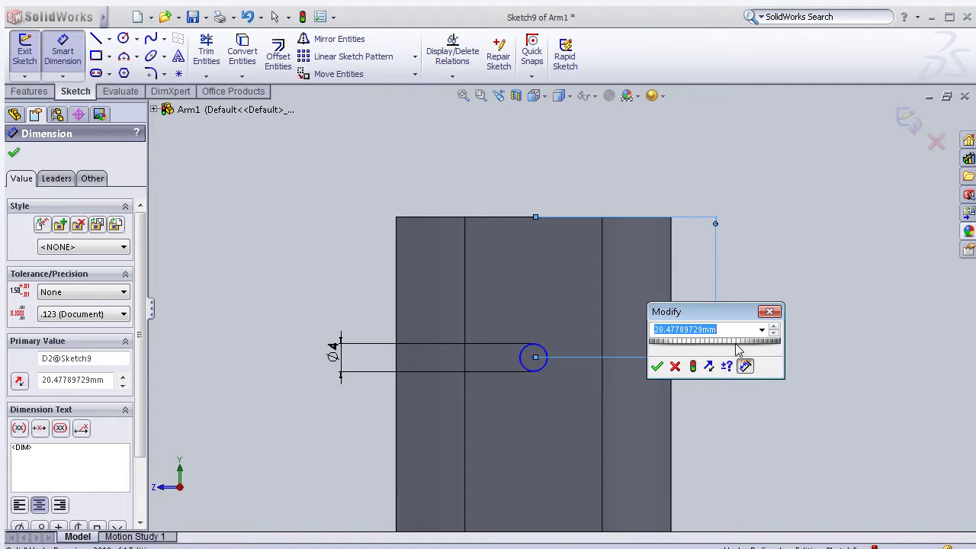
pyautogui.write('20')
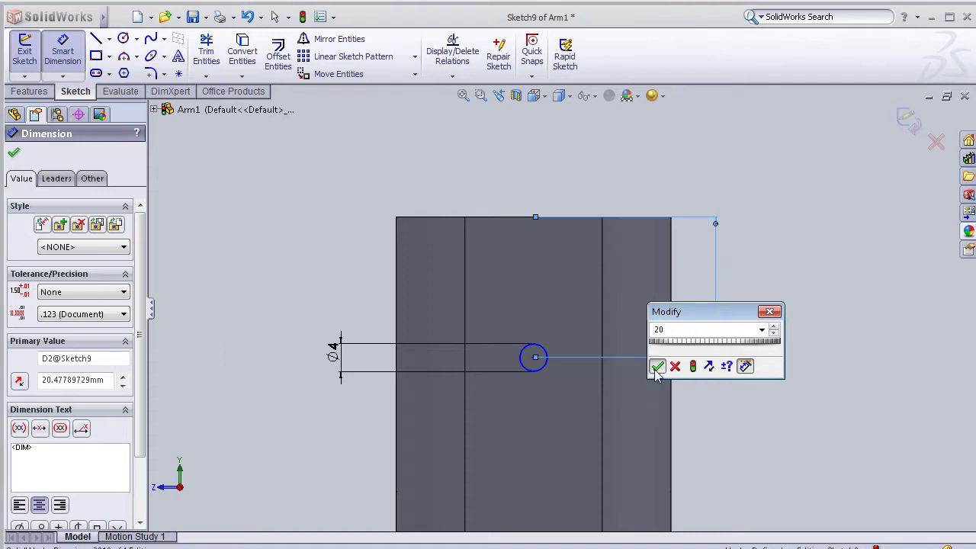
pyautogui.click(657, 367)
pyautogui.click(16, 153)
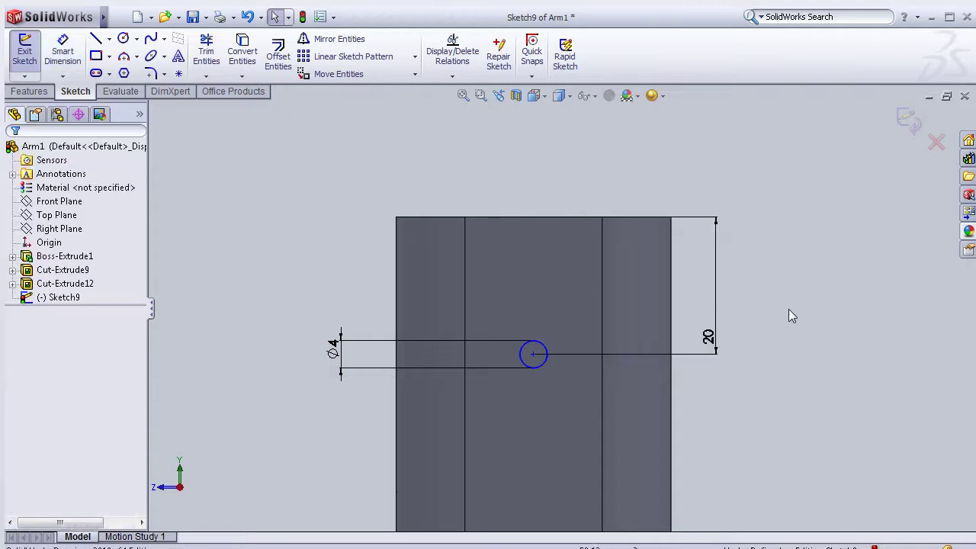
# Extrude-cut the Ø4 mm circle into the arm as a hole
pyautogui.moveTo(807, 295); pyautogui.dragTo(755, 166, button='middle')
pyautogui.click(17, 92)
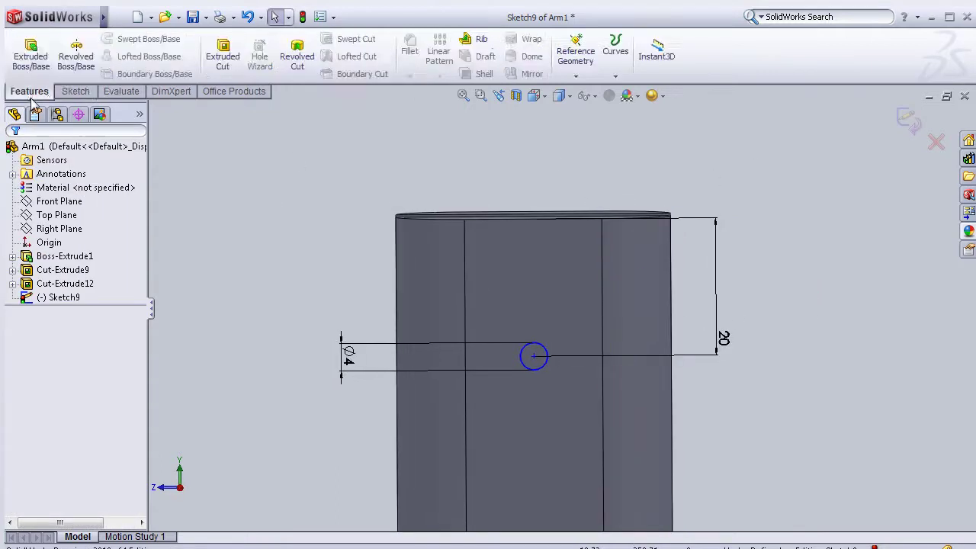
pyautogui.click(221, 61)
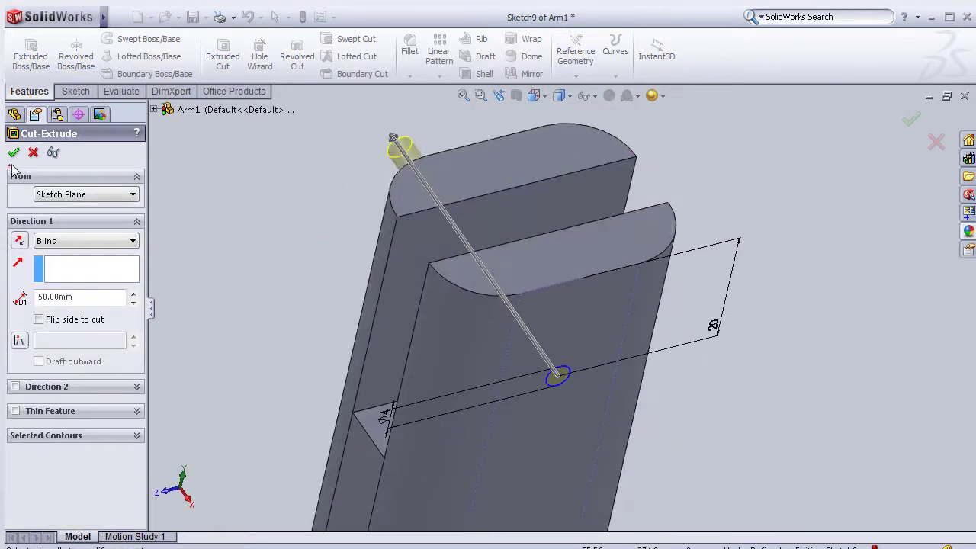
pyautogui.press('Return')
pyautogui.moveTo(503, 228); pyautogui.dragTo(652, 185, button='middle')
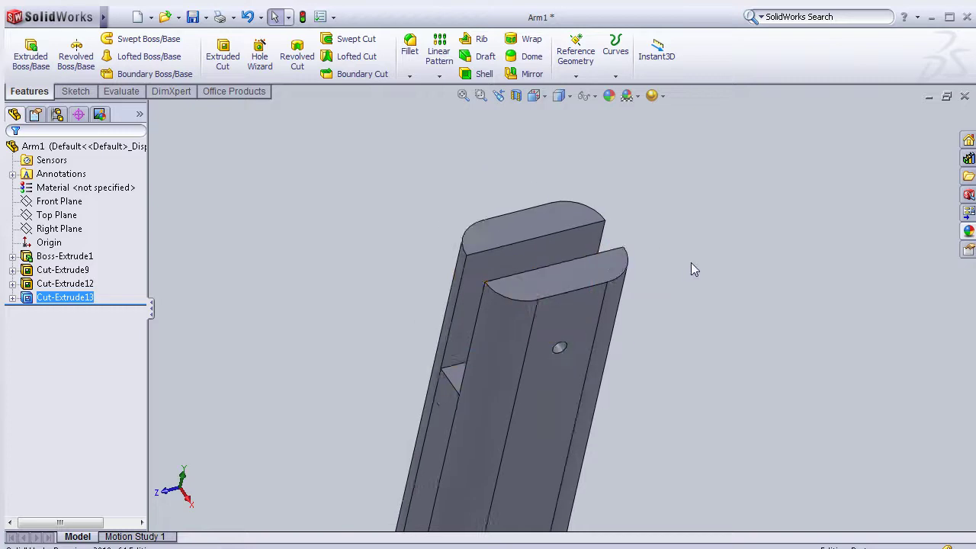
# Start a 10 mm fillet on the first prong's curved top edge
pyautogui.scroll(-2, 610, 338)
pyautogui.scroll(-1, 516, 455)
pyautogui.scroll(-1, 516, 414)
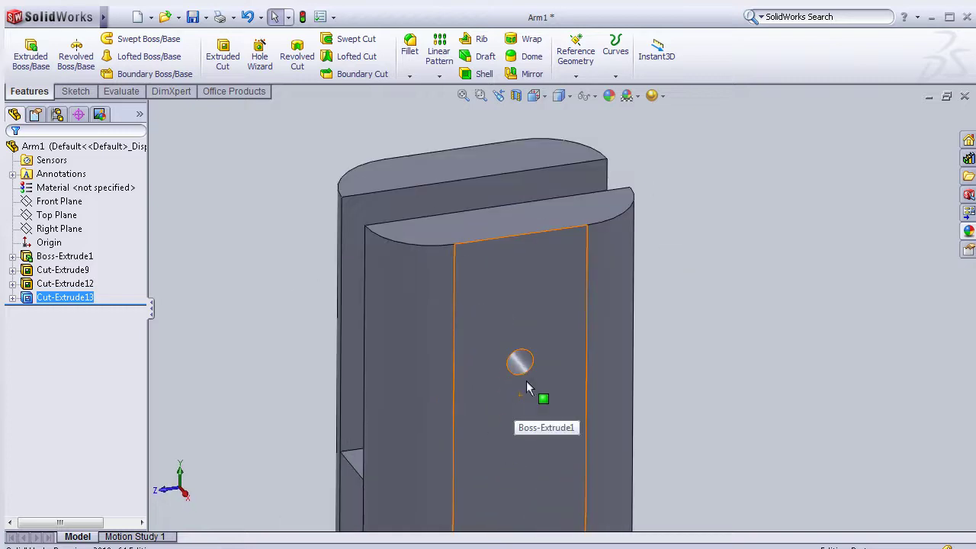
pyautogui.scroll(-1, 545, 344)
pyautogui.scroll(-1, 545, 345)
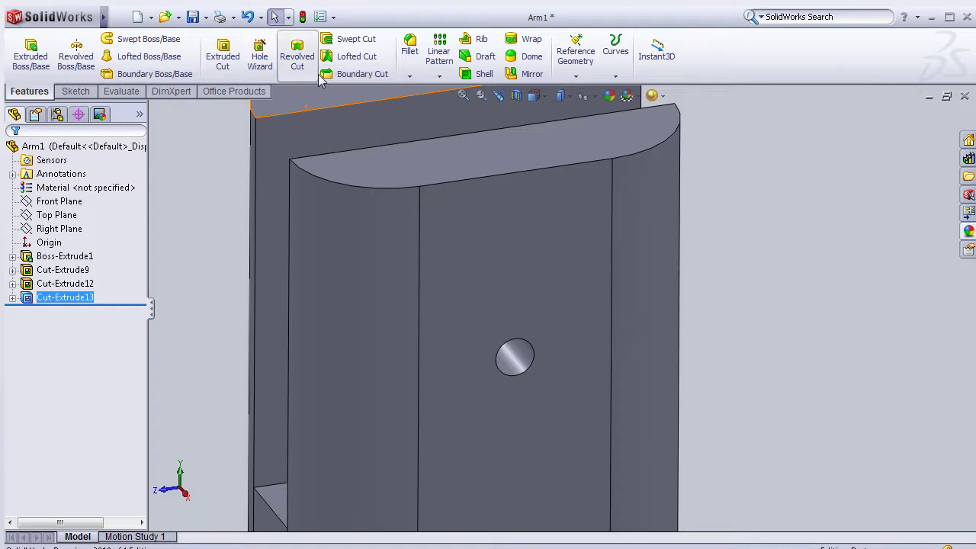
pyautogui.click(410, 53)
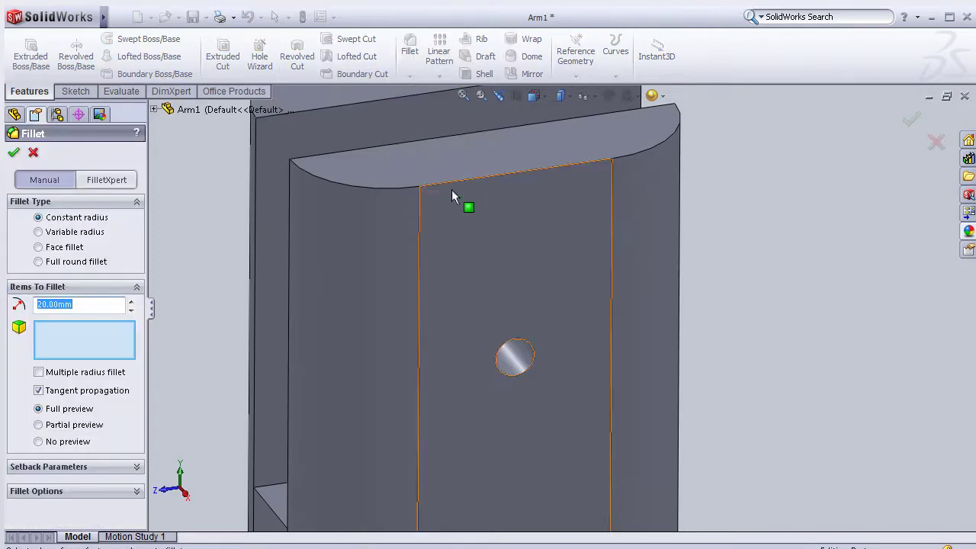
pyautogui.click(131, 310)
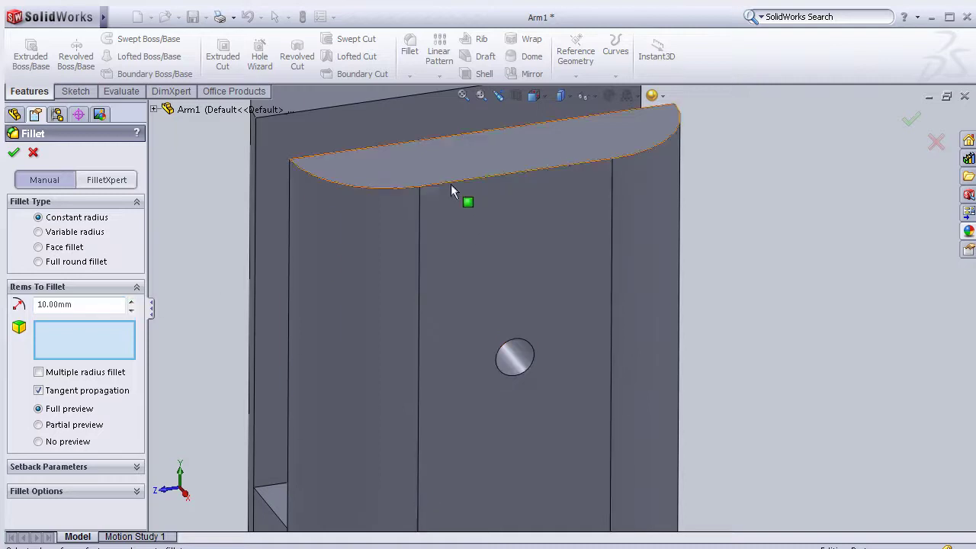
pyautogui.click(372, 188)
# Add the second prong's top edge, remove the stray face, and apply the 10 mm fillet
pyautogui.scroll(3, 372, 181)
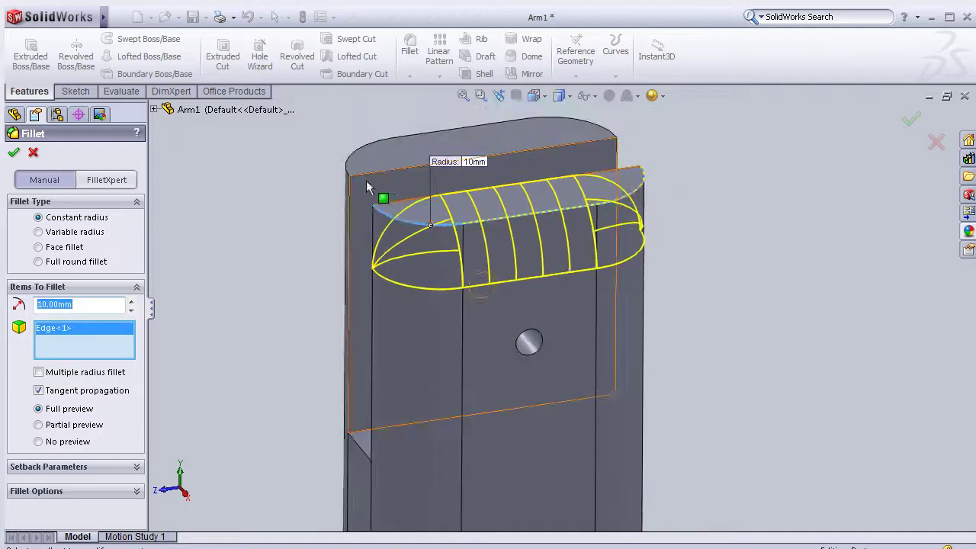
pyautogui.moveTo(373, 181); pyautogui.dragTo(336, 273, button='middle')
pyautogui.click(356, 183)
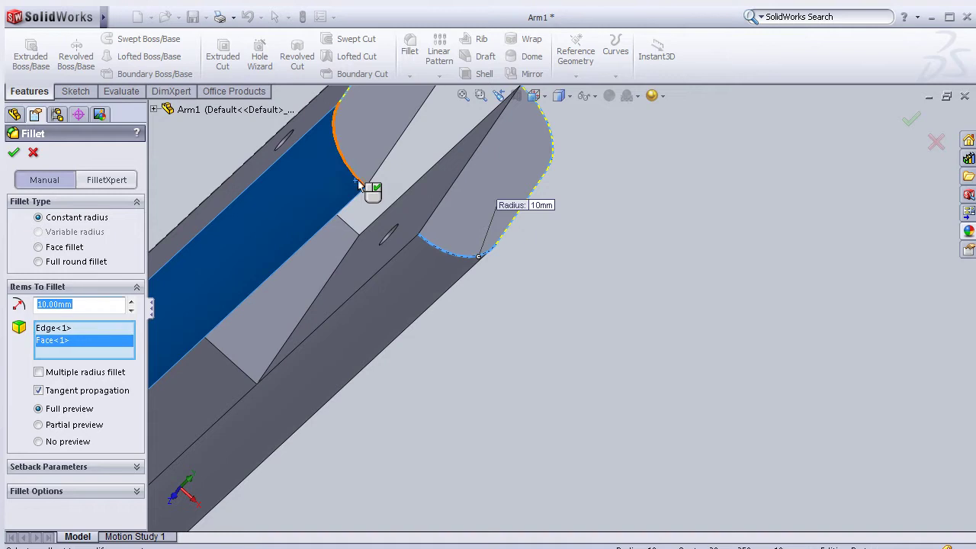
pyautogui.click(358, 182)
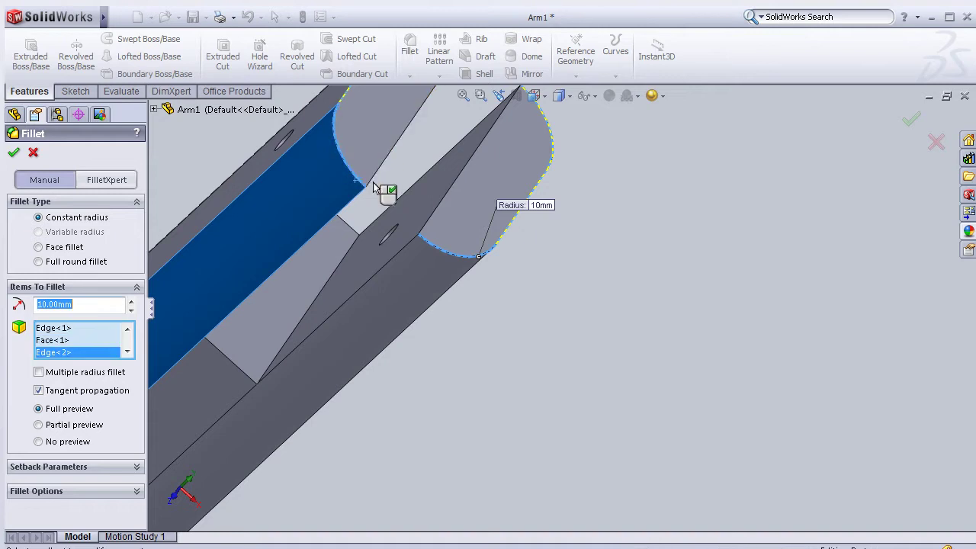
pyautogui.click(64, 340)
pyautogui.press('Delete')
pyautogui.click(67, 341)
pyautogui.click(13, 153)
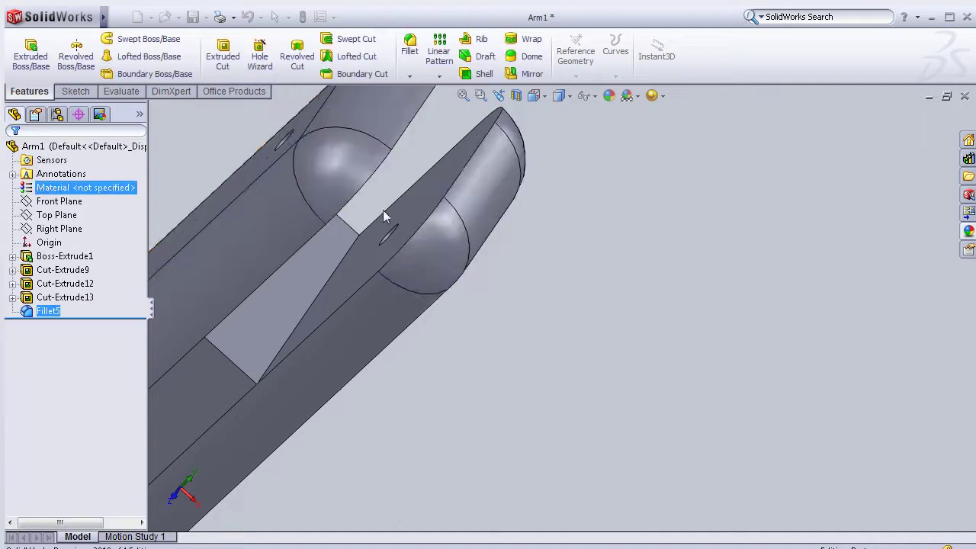
pyautogui.moveTo(588, 229)
pyautogui.mouseDown(button='middle')
pyautogui.moveTo(511, 150)
pyautogui.moveTo(359, 431)
pyautogui.moveTo(294, 312)
pyautogui.moveTo(329, 344)
pyautogui.mouseUp(button='middle')
pyautogui.moveTo(645, 281); pyautogui.dragTo(773, 218, button='middle')
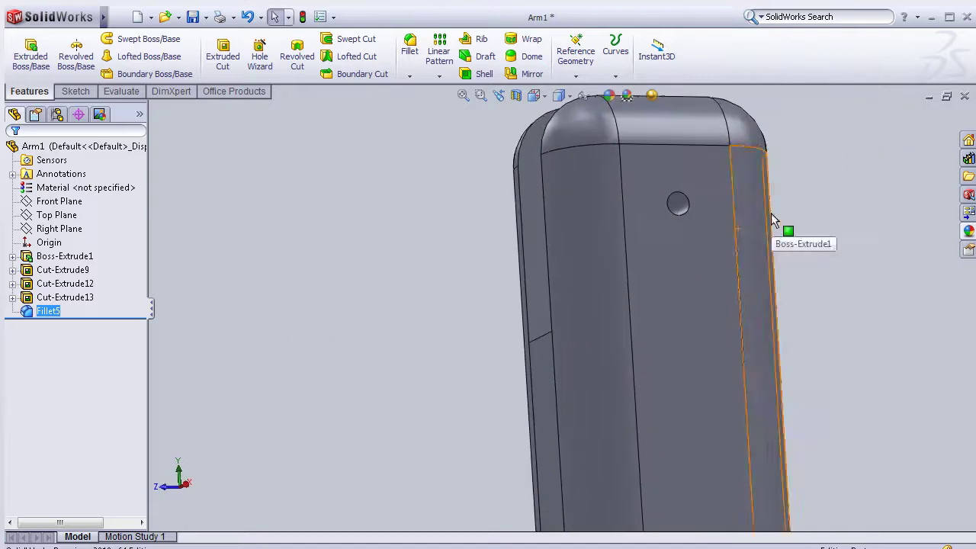
# Chamfer the Ø4 mm hole's circular edge at 3 mm × 45°
pyautogui.click(410, 78)
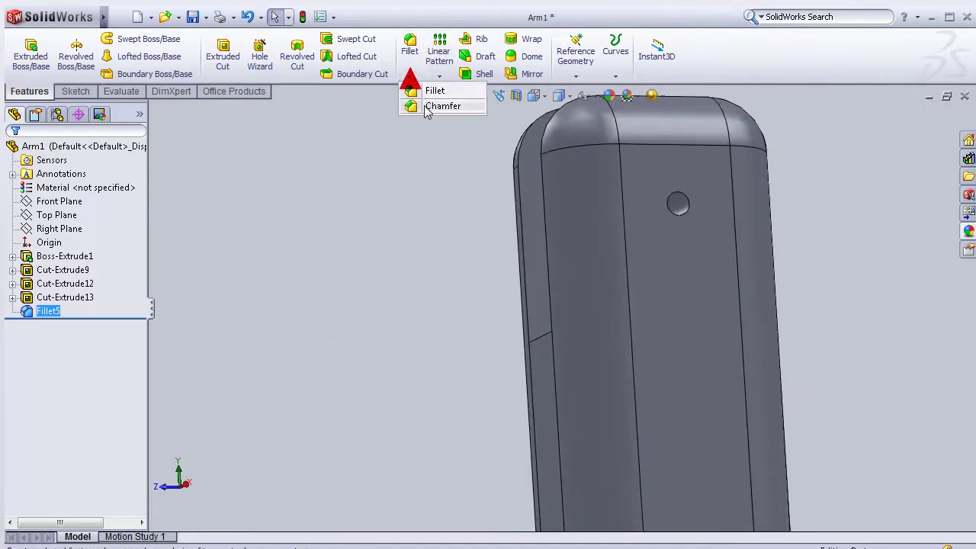
pyautogui.click(431, 109)
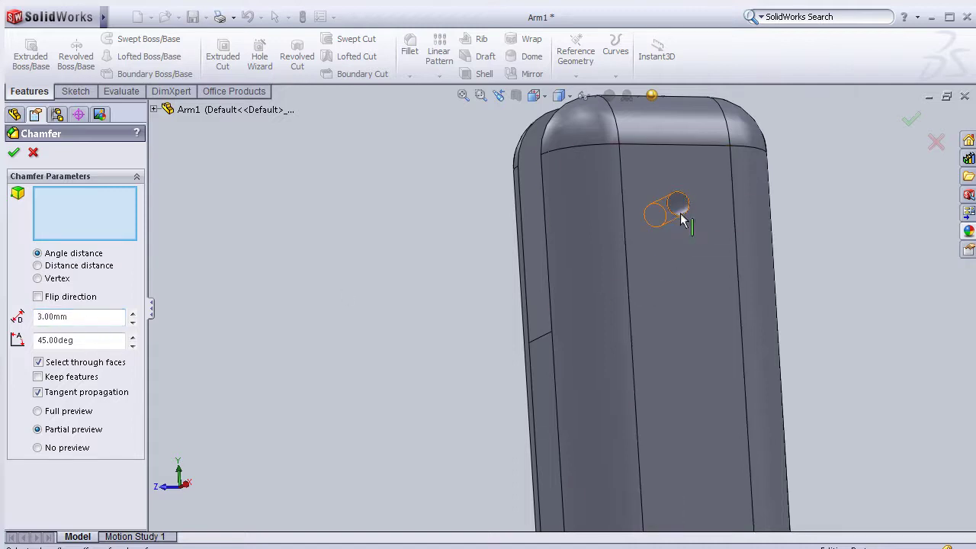
pyautogui.scroll(-3, 692, 207)
pyautogui.scroll(-2, 691, 207)
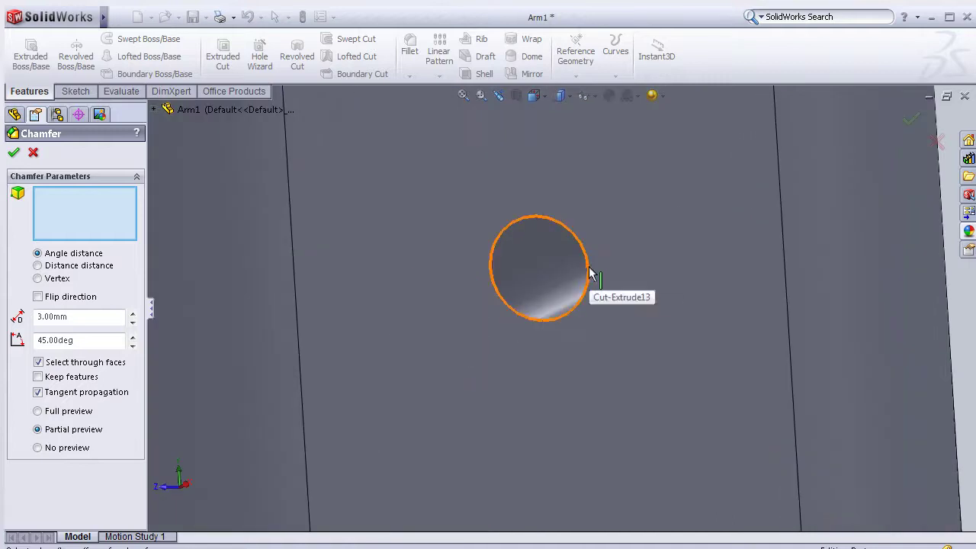
pyautogui.click(586, 268)
pyautogui.scroll(1, 597, 279)
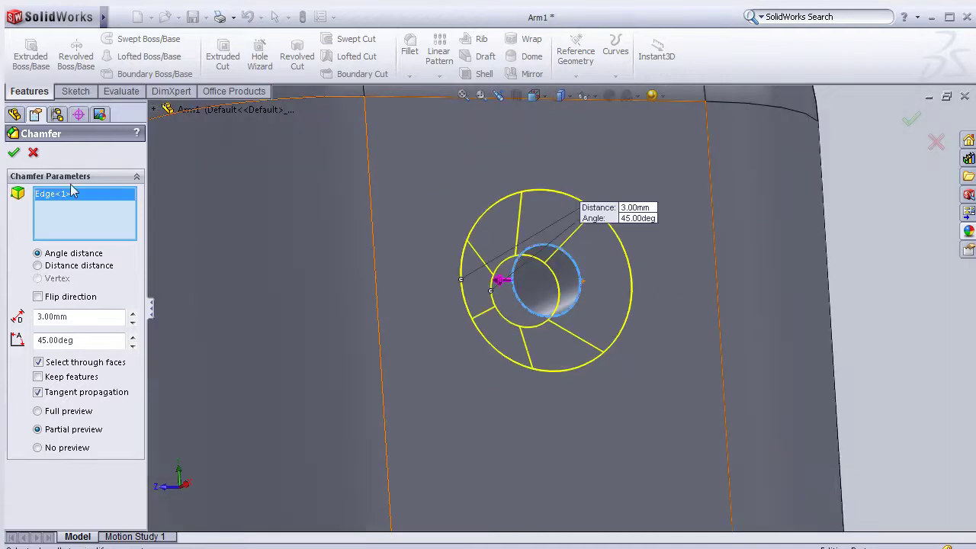
pyautogui.click(13, 156)
pyautogui.scroll(3, 528, 296)
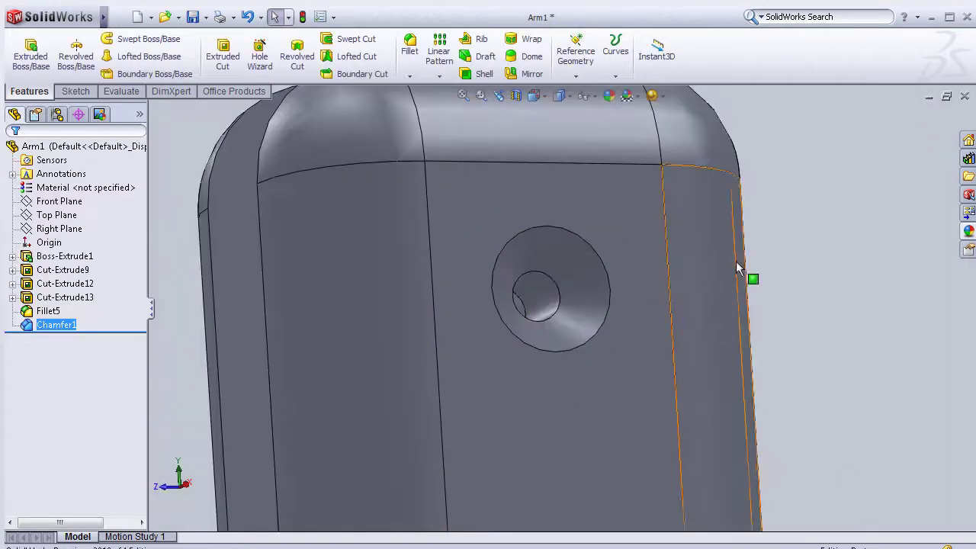
pyautogui.moveTo(677, 297)
pyautogui.mouseDown(button='middle')
pyautogui.moveTo(583, 298)
pyautogui.moveTo(688, 290)
pyautogui.moveTo(519, 238)
pyautogui.moveTo(490, 256)
pyautogui.moveTo(464, 211)
pyautogui.moveTo(494, 212)
pyautogui.moveTo(458, 204)
pyautogui.mouseUp(button='middle')
pyautogui.scroll(3, 584, 211)
pyautogui.moveTo(584, 211)
pyautogui.mouseDown(button='middle')
pyautogui.moveTo(465, 229)
pyautogui.moveTo(558, 299)
pyautogui.moveTo(533, 282)
pyautogui.mouseUp(button='middle')
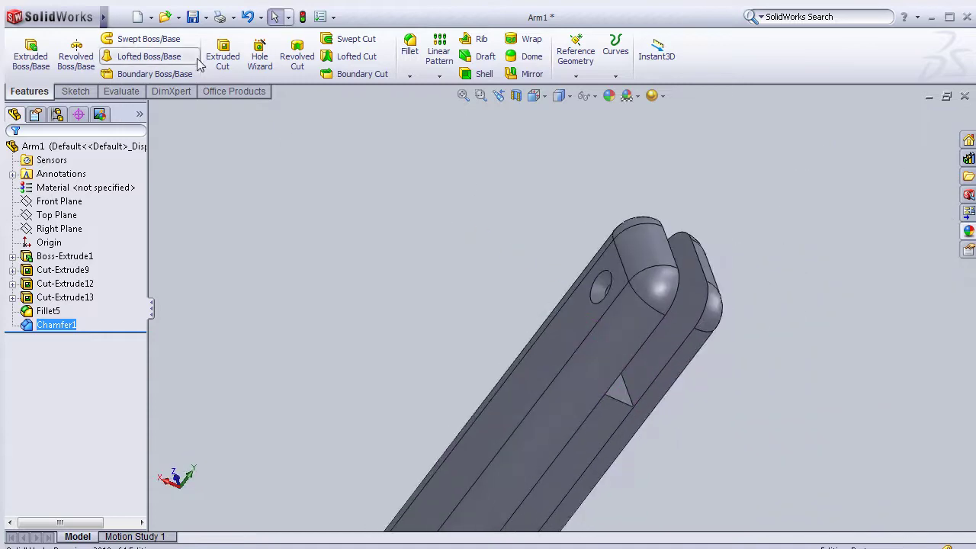
# Save the part as Arm2, replacing the existing file
pyautogui.click(206, 17)
pyautogui.click(231, 50)
pyautogui.click(197, 176)
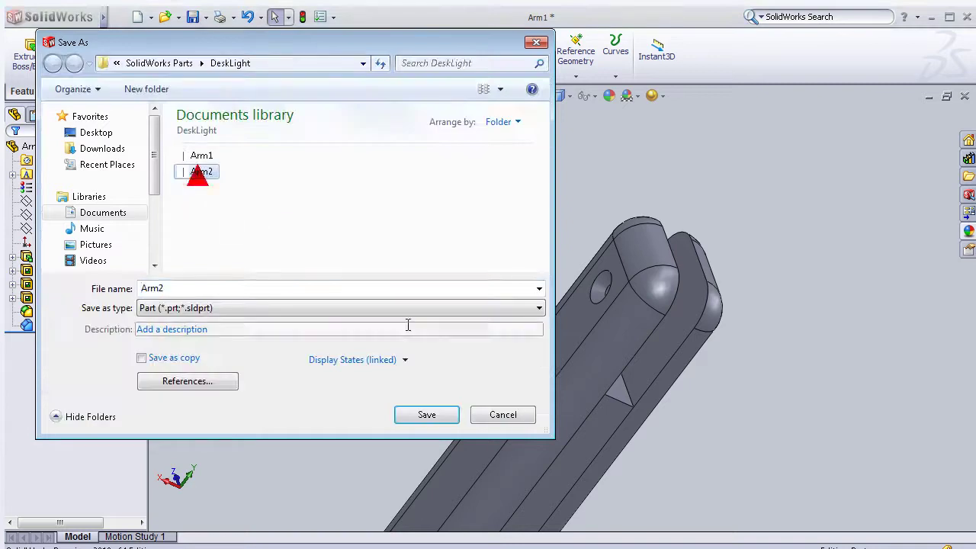
pyautogui.click(427, 412)
pyautogui.click(564, 292)
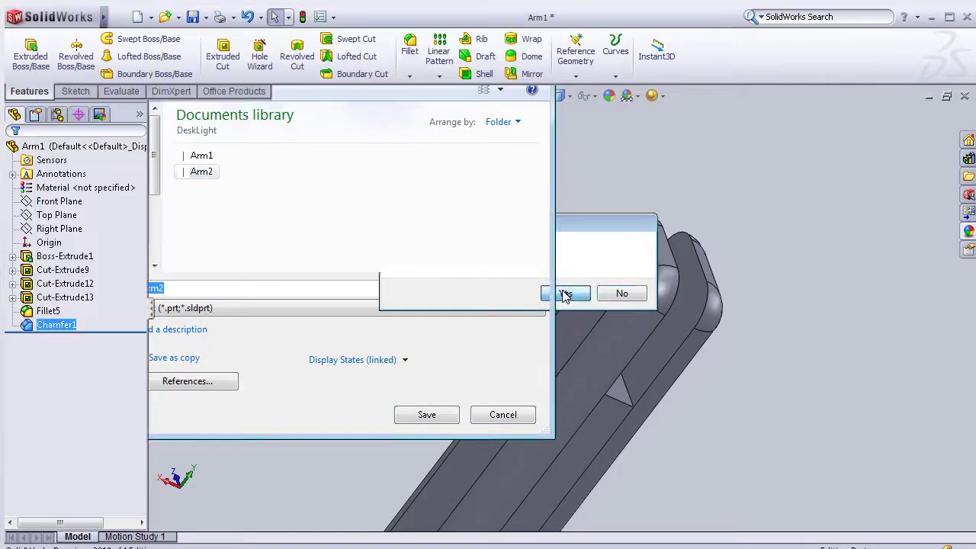
# Look over the saved Arm2 part and bring up the new document choices
pyautogui.moveTo(577, 261)
pyautogui.mouseDown(button='middle')
pyautogui.moveTo(626, 262)
pyautogui.moveTo(599, 270)
pyautogui.moveTo(802, 364)
pyautogui.mouseUp(button='middle')
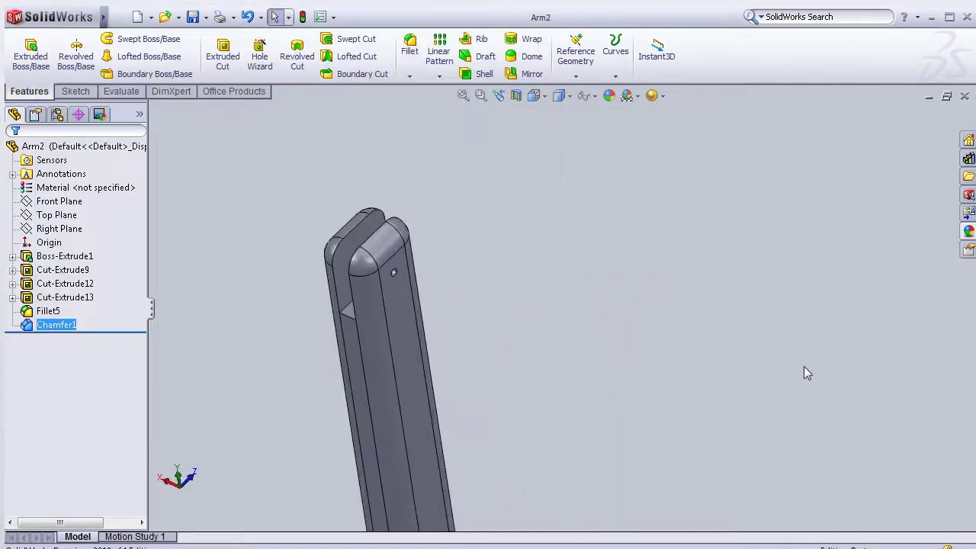
pyautogui.scroll(-3, 586, 296)
pyautogui.moveTo(596, 287); pyautogui.dragTo(602, 283, button='middle')
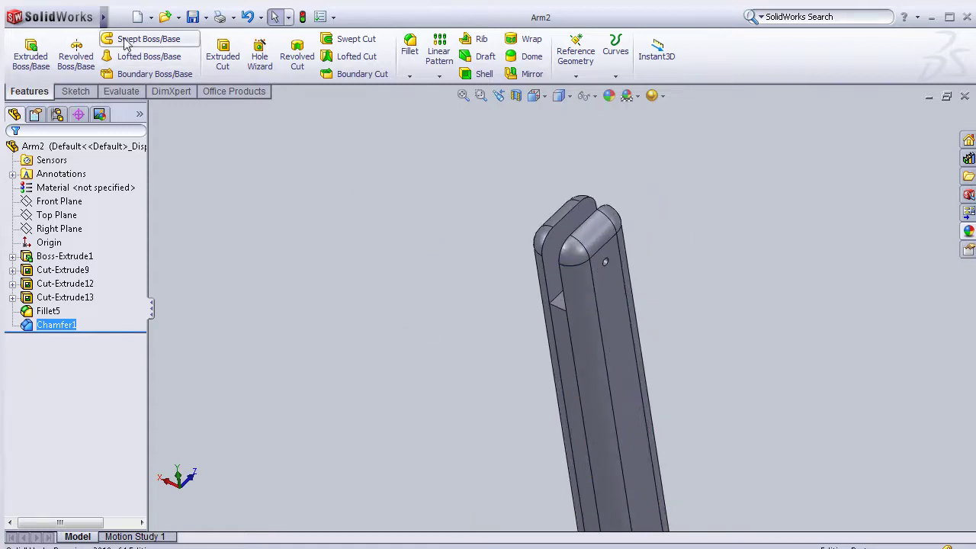
pyautogui.click(137, 17)
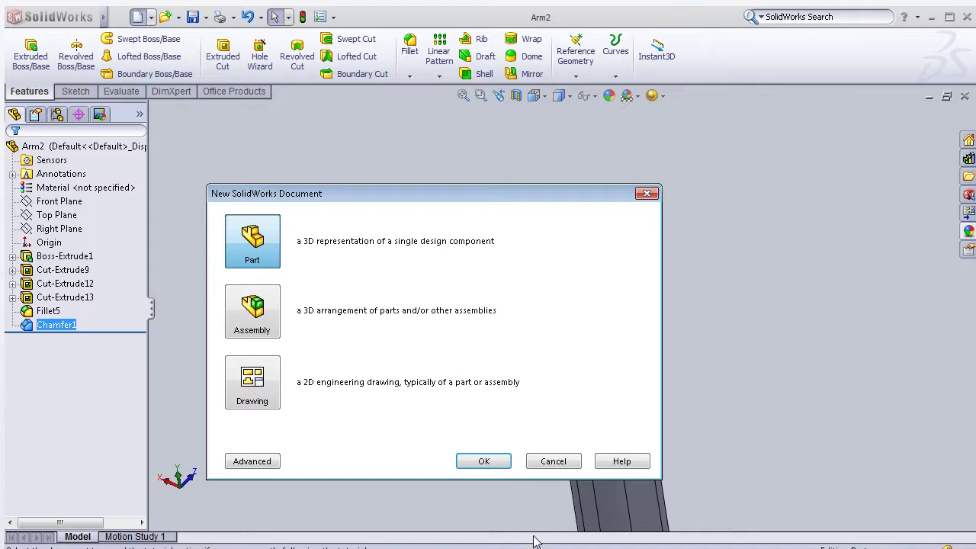
# Create a new part and draw an origin-centred circle on the Top Plane
pyautogui.click(484, 460)
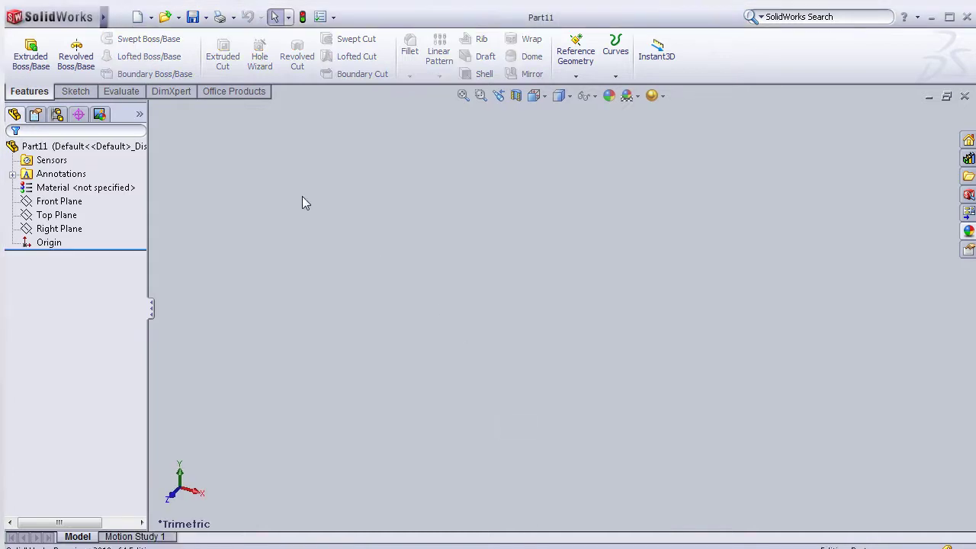
pyautogui.click(73, 216)
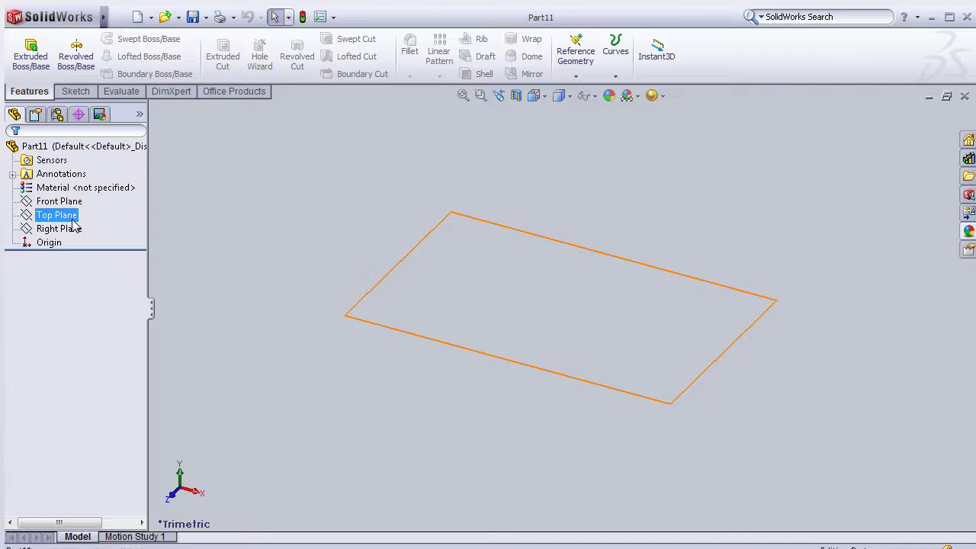
pyautogui.click(91, 201)
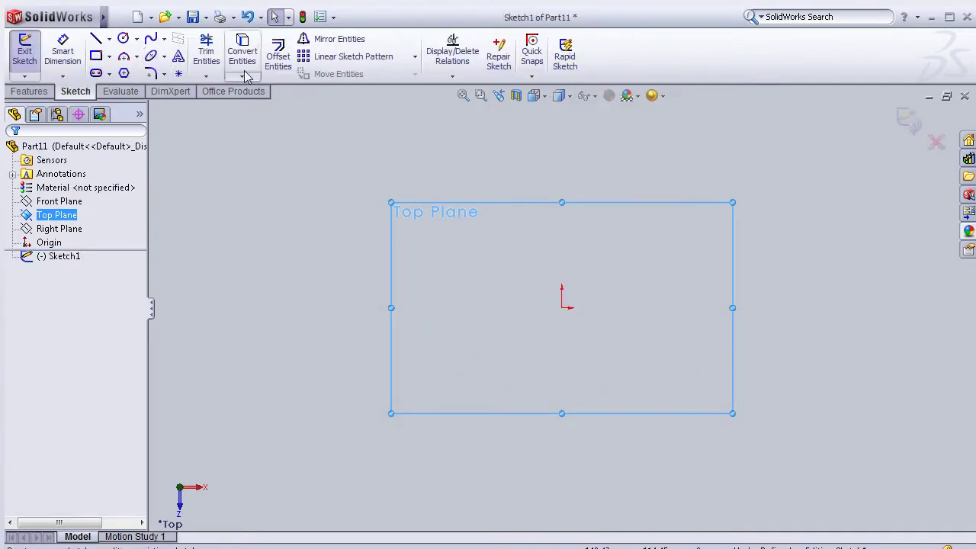
pyautogui.click(123, 38)
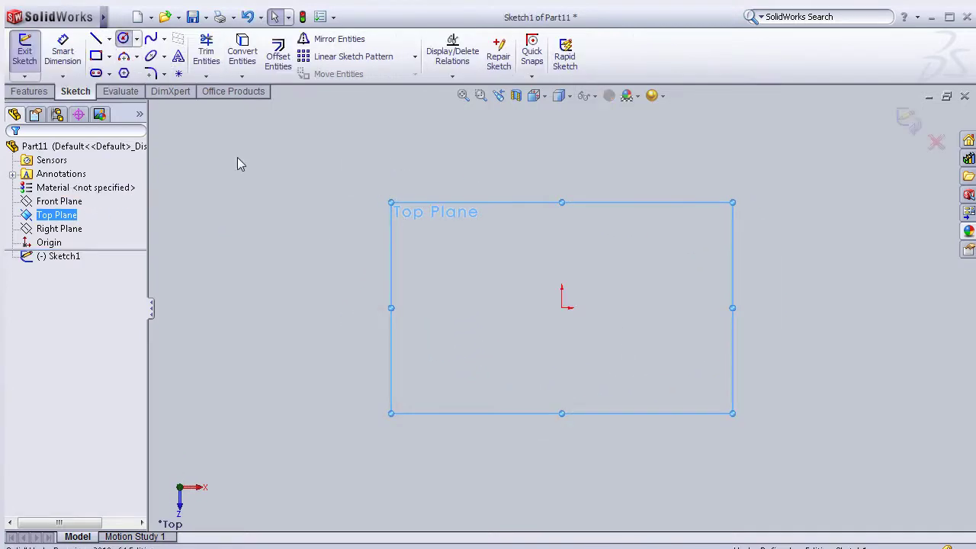
pyautogui.click(562, 308)
pyautogui.click(561, 262)
# Dimension the circle's diameter to 60 mm
pyautogui.click(62, 51)
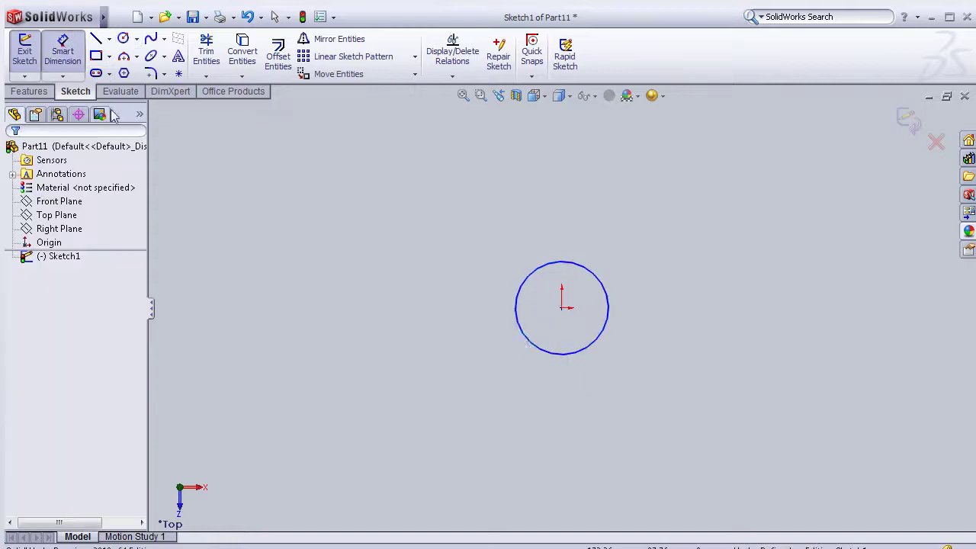
pyautogui.click(516, 312)
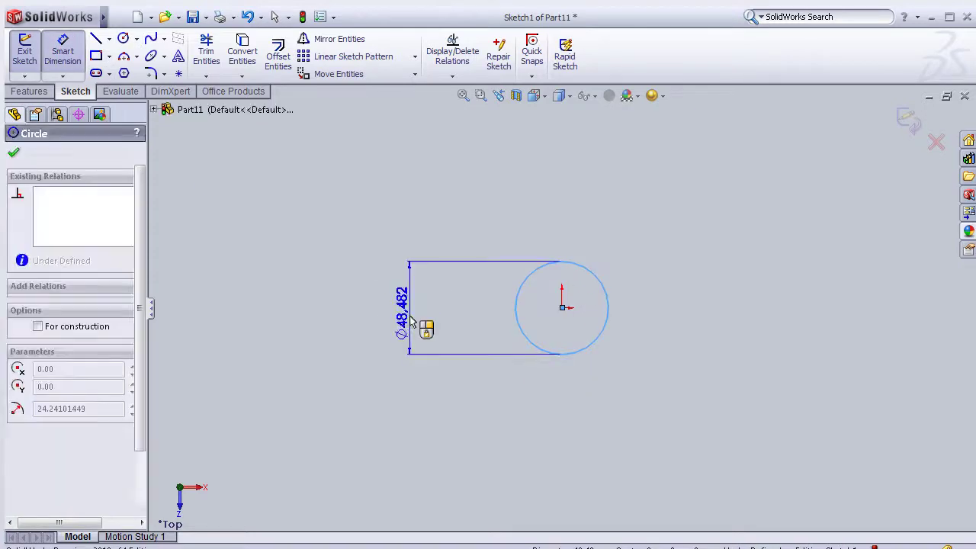
pyautogui.click(412, 323)
pyautogui.click(416, 323)
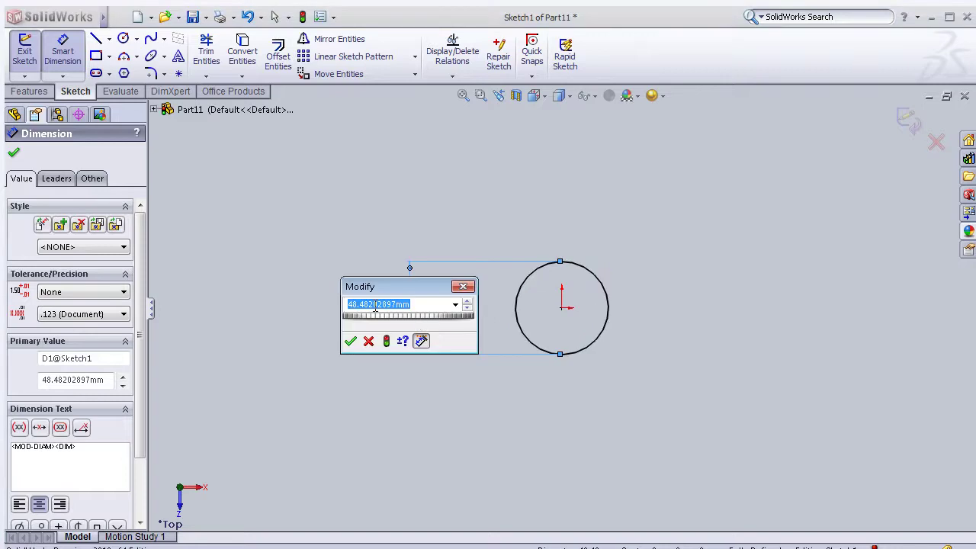
pyautogui.write('60')
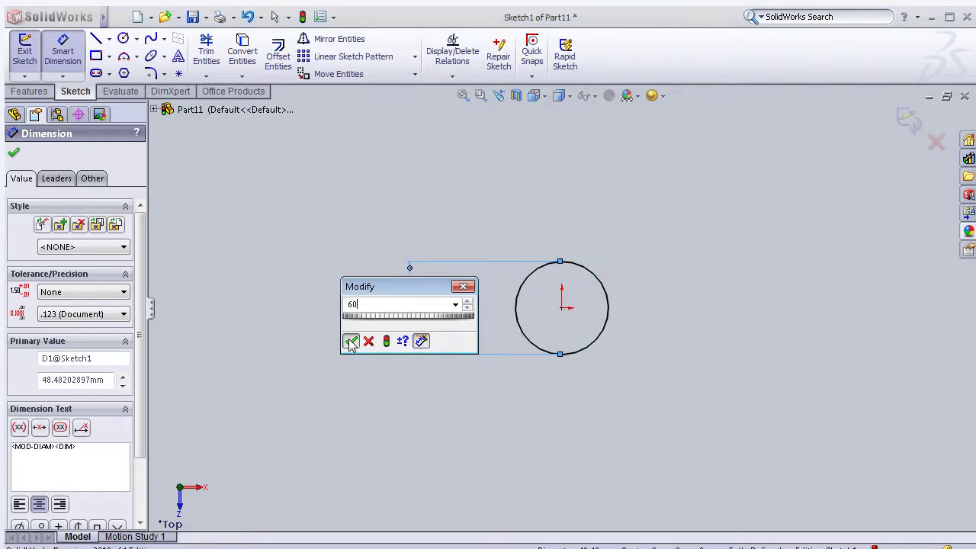
pyautogui.click(350, 342)
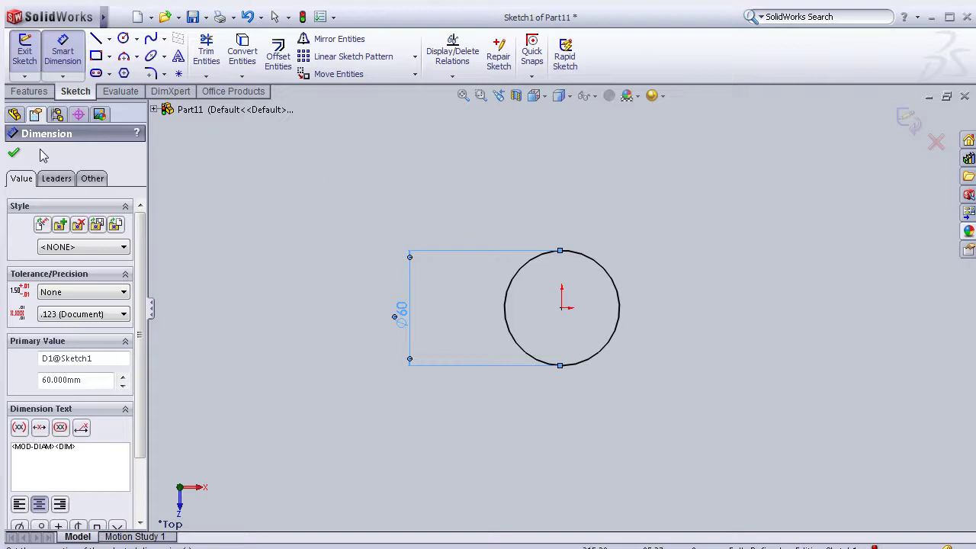
pyautogui.click(14, 152)
# Exit the circle sketch and start a new reference plane
pyautogui.moveTo(343, 207)
pyautogui.mouseDown(button='middle')
pyautogui.moveTo(348, 120)
pyautogui.moveTo(369, 107)
pyautogui.mouseUp(button='middle')
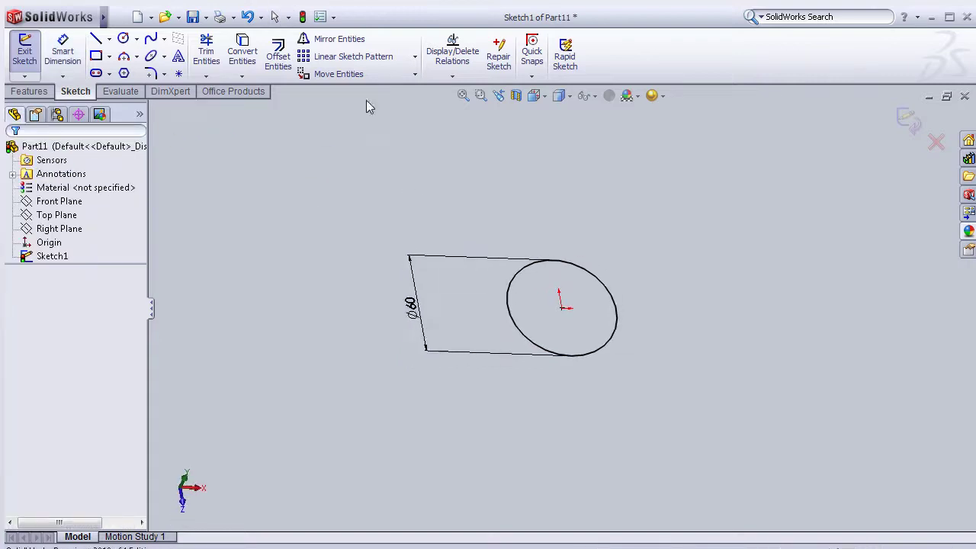
pyautogui.click(908, 119)
pyautogui.moveTo(378, 215); pyautogui.dragTo(527, 139, button='middle')
pyautogui.click(575, 55)
pyautogui.click(582, 87)
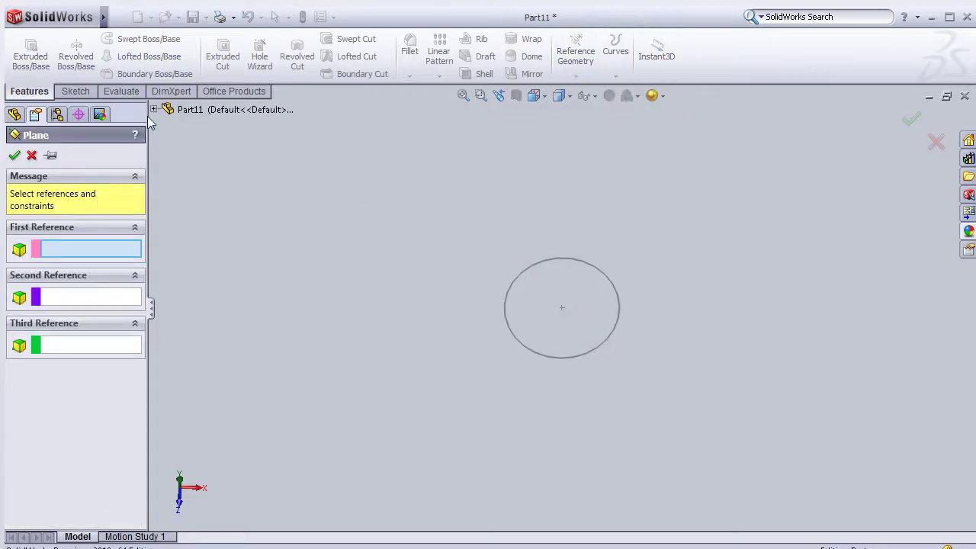
# Replace the circle reference with the Top Plane as the new plane's reference
pyautogui.click(583, 269)
pyautogui.moveTo(477, 426); pyautogui.dragTo(471, 297, button='middle')
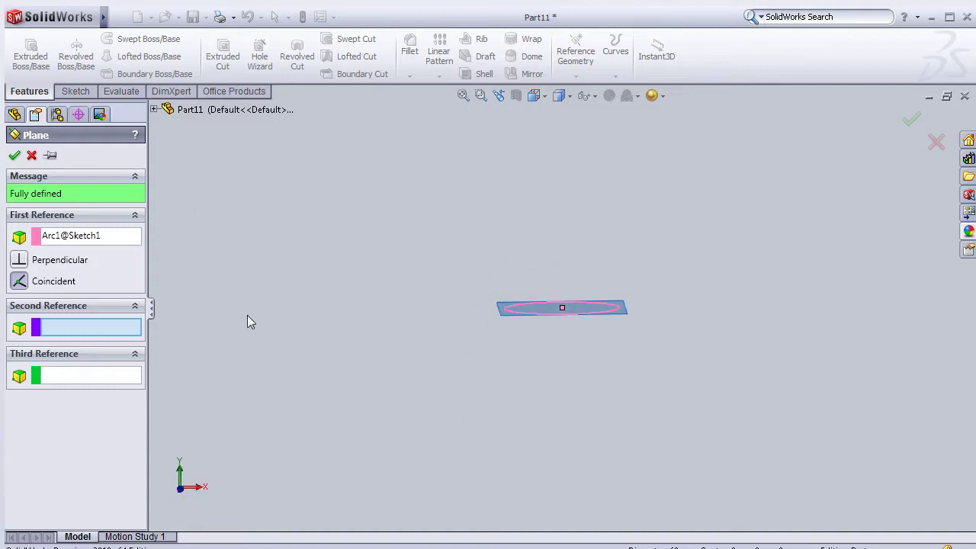
pyautogui.click(122, 240)
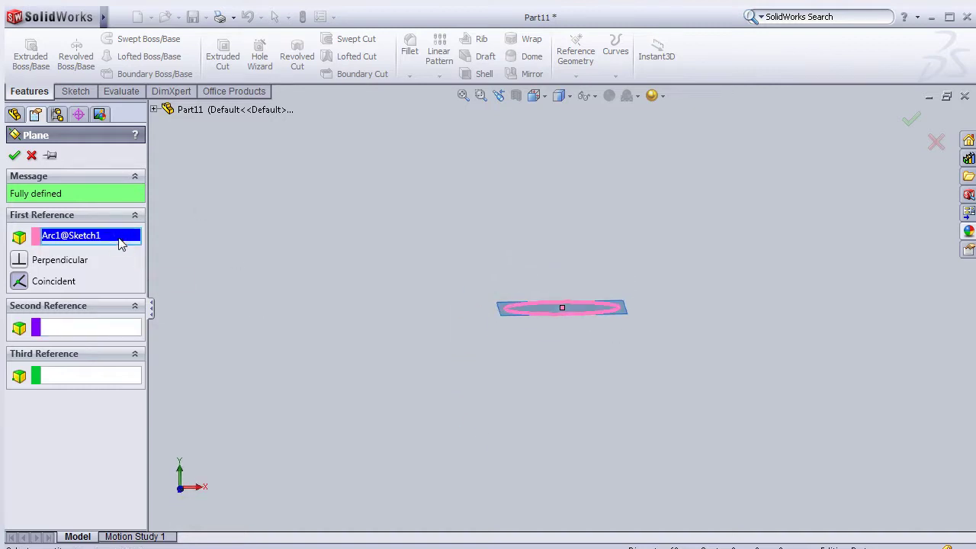
pyautogui.press('Delete')
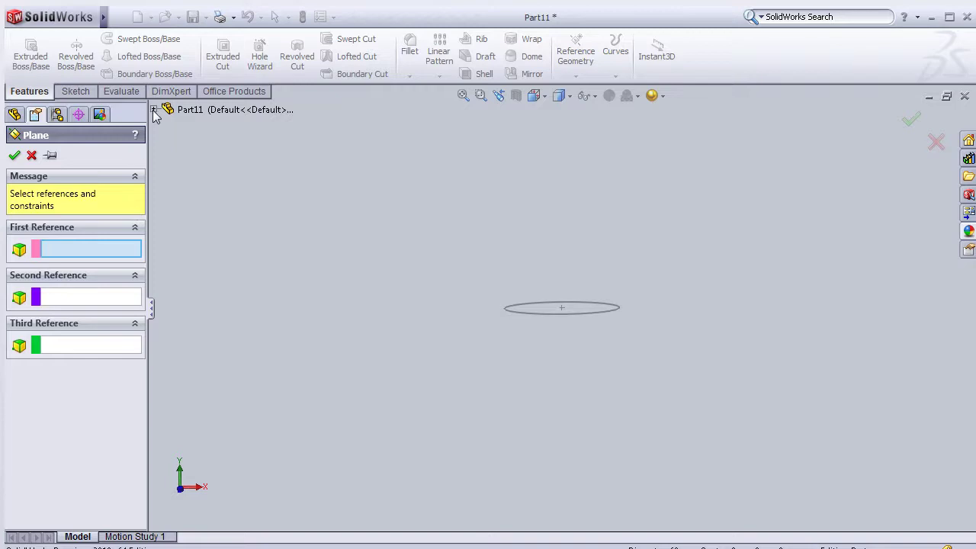
pyautogui.click(153, 110)
pyautogui.click(200, 179)
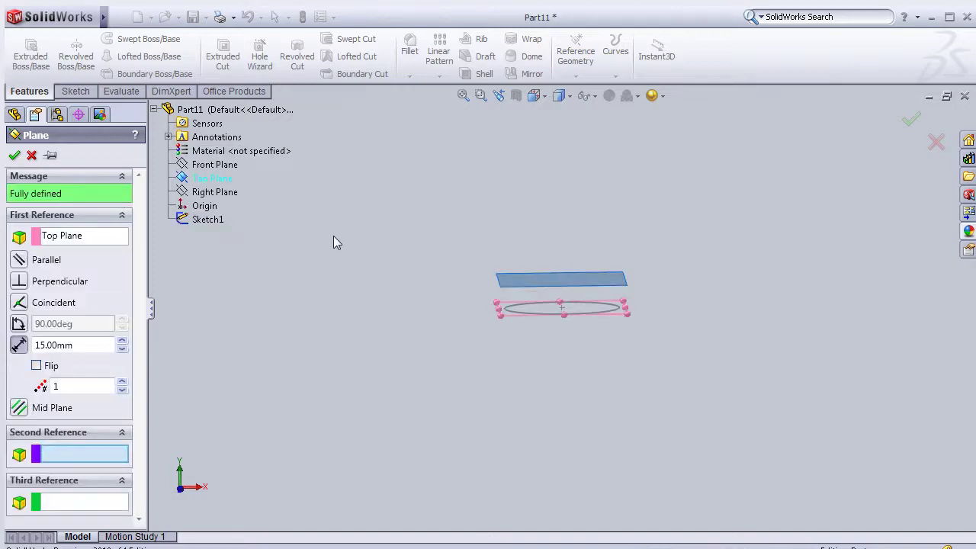
# Flip the plane below and set a 70 mm offset, creating Plane1
pyautogui.moveTo(333, 235); pyautogui.dragTo(321, 258, button='middle')
pyautogui.click(37, 366)
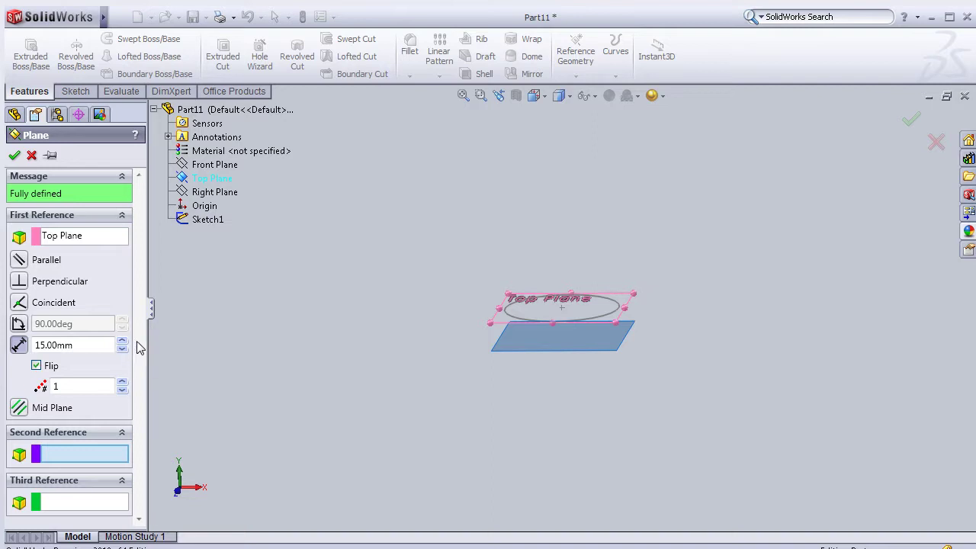
pyautogui.click(25, 350)
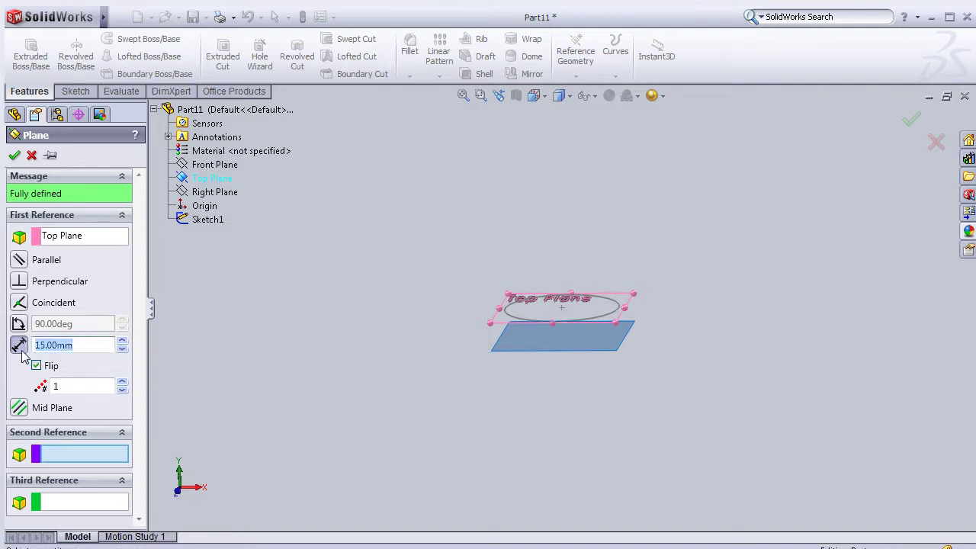
pyautogui.write('70')
pyautogui.press('Return')
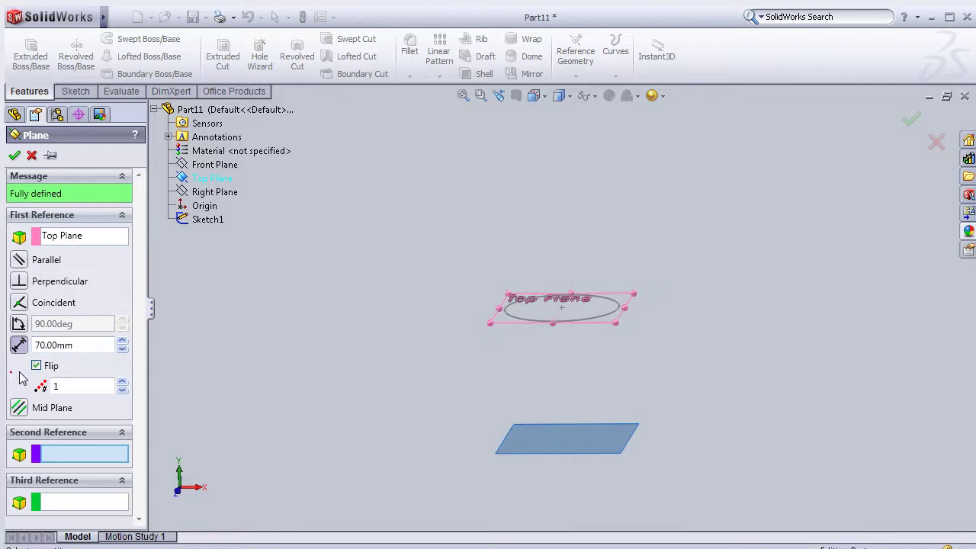
pyautogui.click(13, 155)
pyautogui.moveTo(251, 298)
pyautogui.mouseDown(button='middle')
pyautogui.moveTo(283, 308)
pyautogui.moveTo(298, 332)
pyautogui.mouseUp(button='middle')
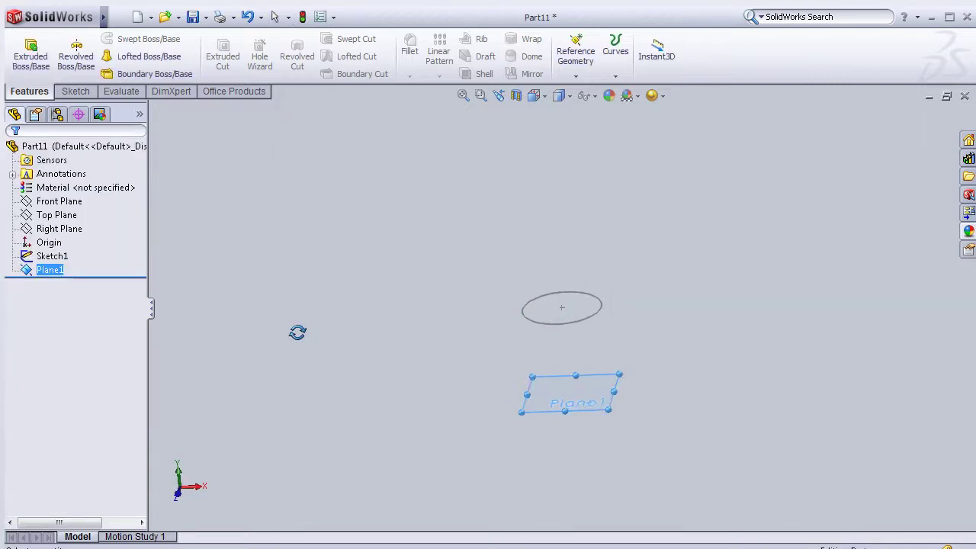
# Start a second reference plane offset from Plane1, flipped below it
pyautogui.click(580, 76)
pyautogui.click(589, 92)
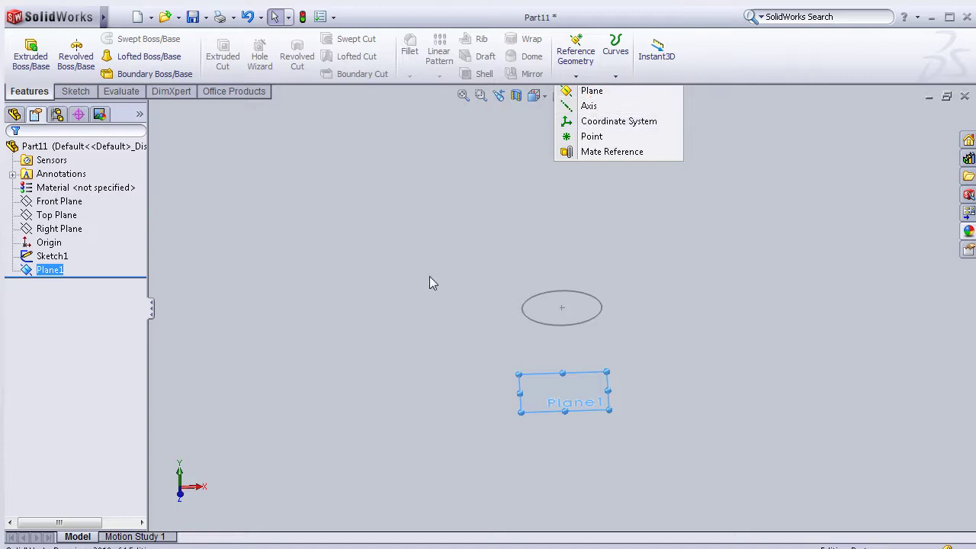
pyautogui.moveTo(451, 327)
pyautogui.mouseDown(button='middle')
pyautogui.moveTo(442, 236)
pyautogui.moveTo(456, 321)
pyautogui.mouseUp(button='middle')
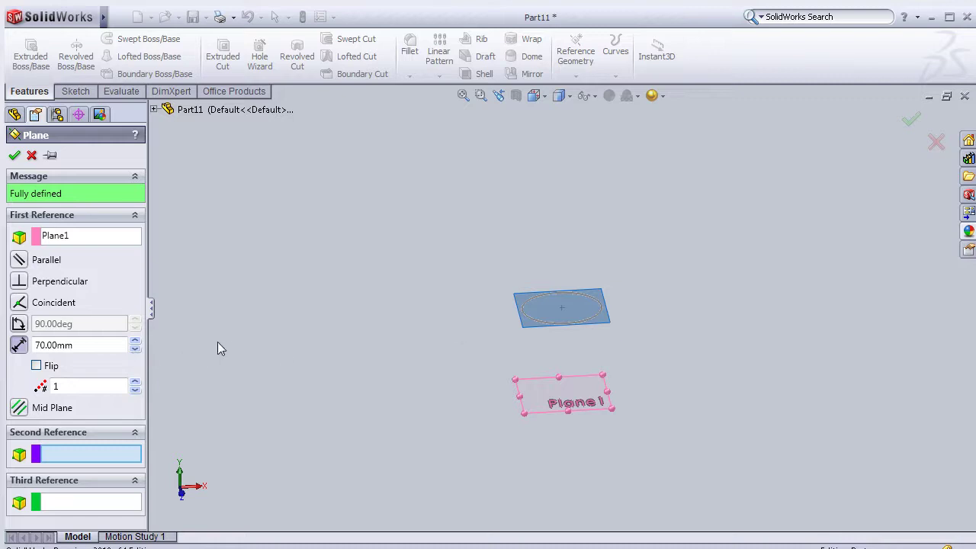
pyautogui.click(134, 342)
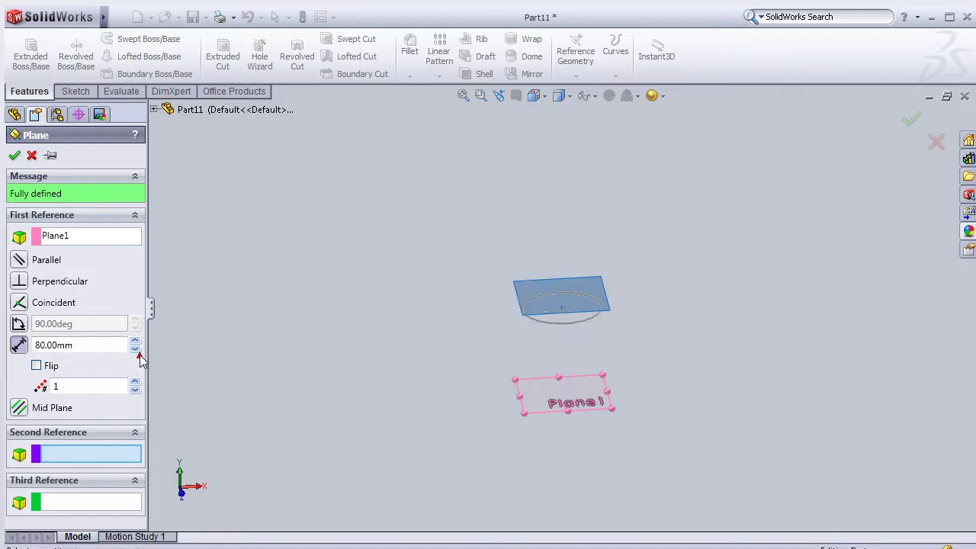
pyautogui.click(134, 341)
pyautogui.click(134, 342)
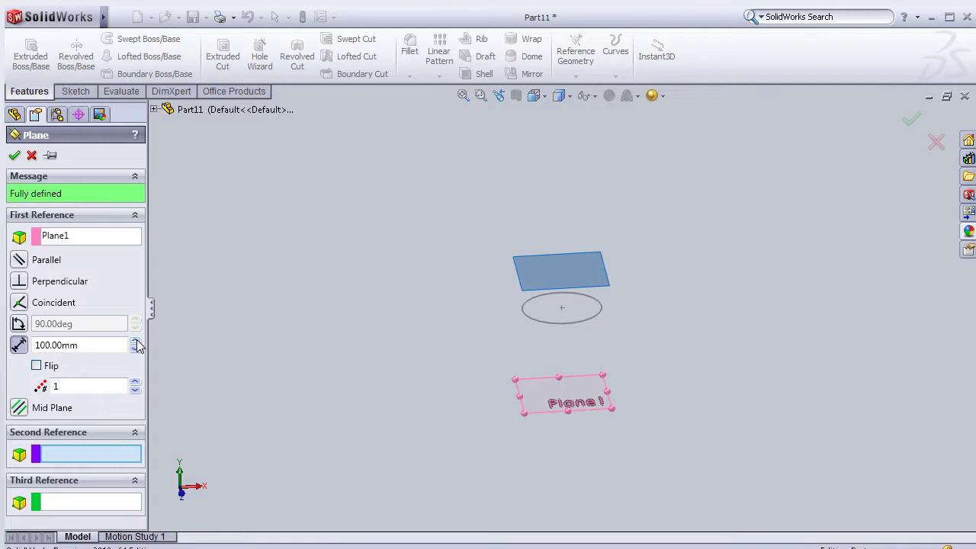
pyautogui.click(36, 367)
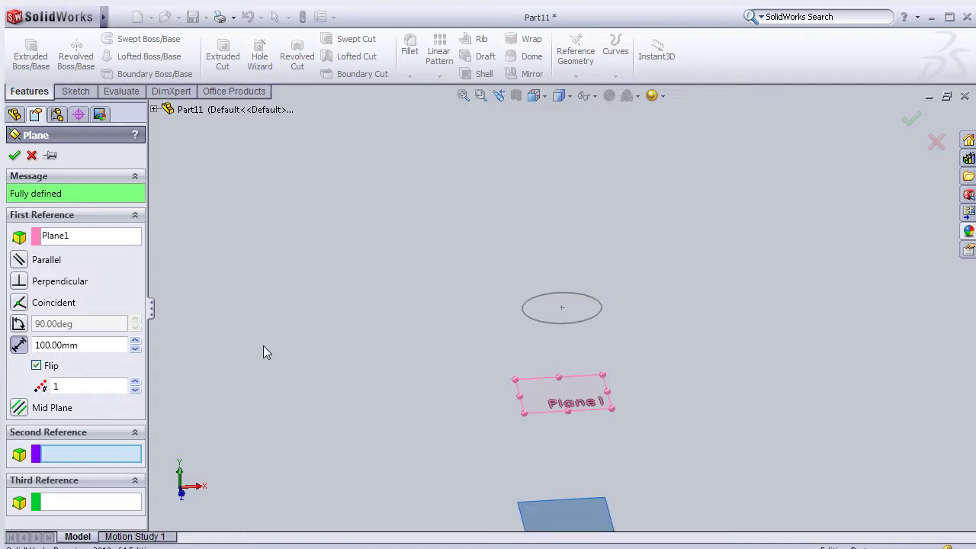
pyautogui.moveTo(263, 347); pyautogui.dragTo(264, 314, button='middle')
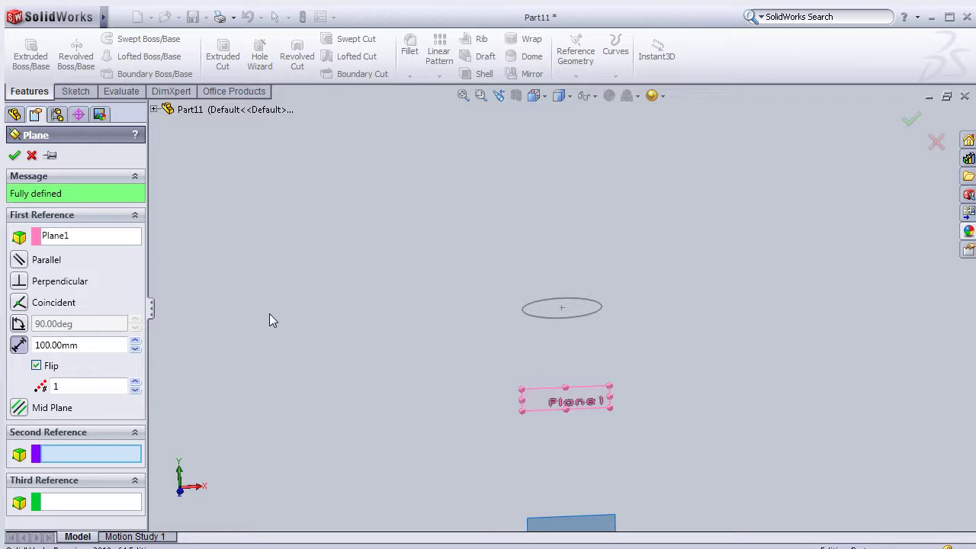
# Set the new plane's offset to 160 mm and accept it as Plane2
pyautogui.click(135, 349)
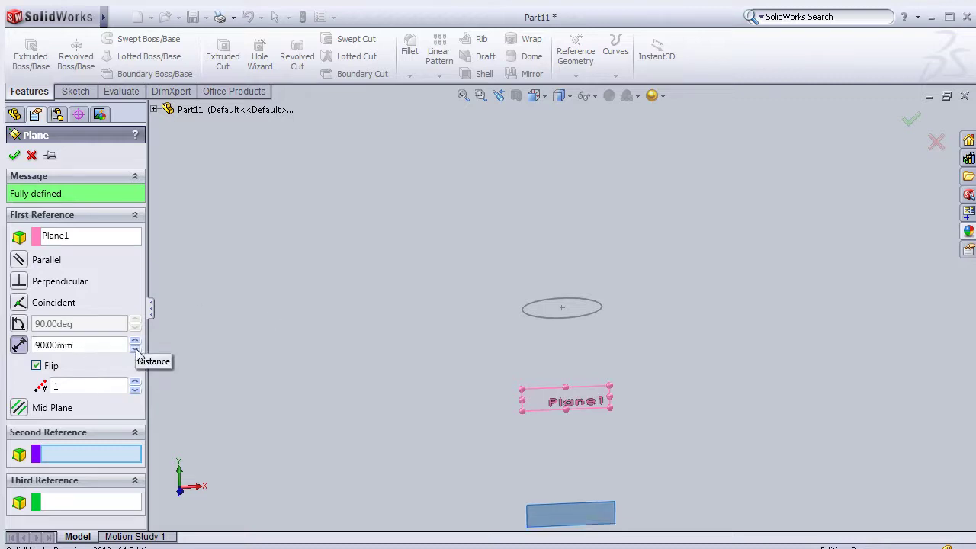
pyautogui.click(135, 340)
pyautogui.click(134, 341)
pyautogui.moveTo(315, 399); pyautogui.dragTo(377, 381, button='middle')
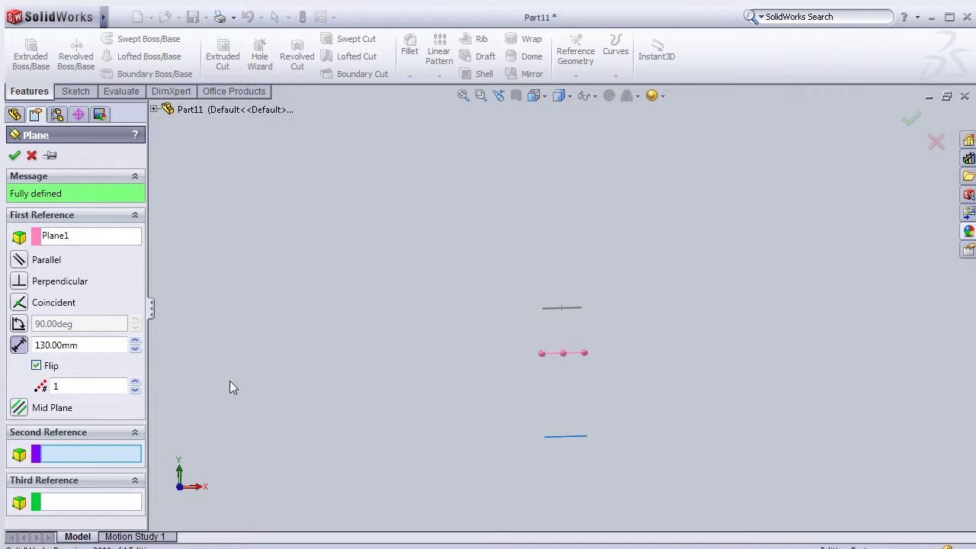
pyautogui.click(61, 346)
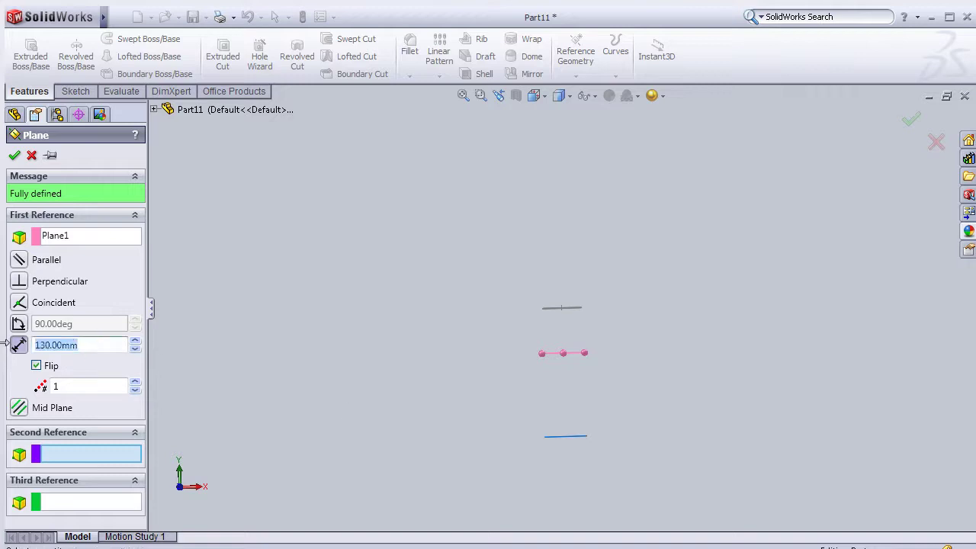
pyautogui.write('1')
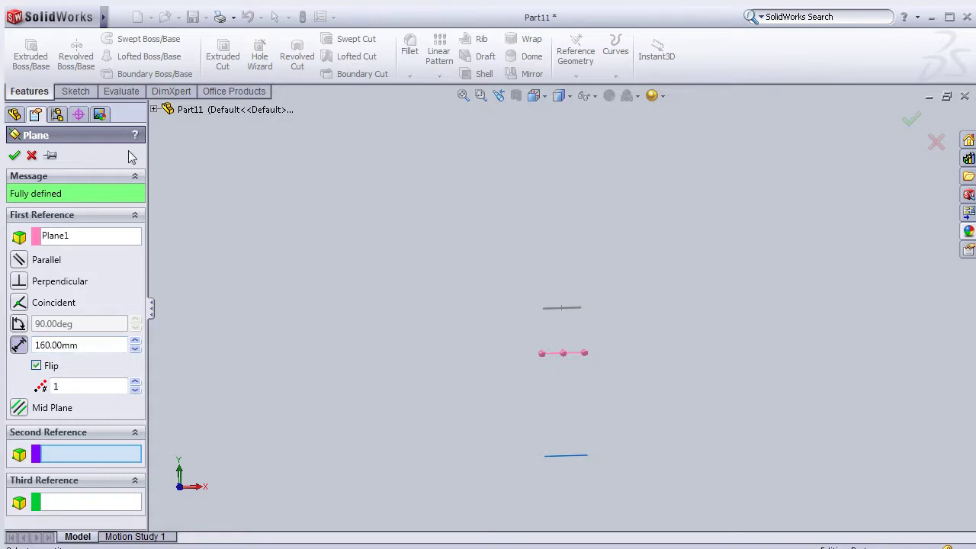
pyautogui.click(15, 155)
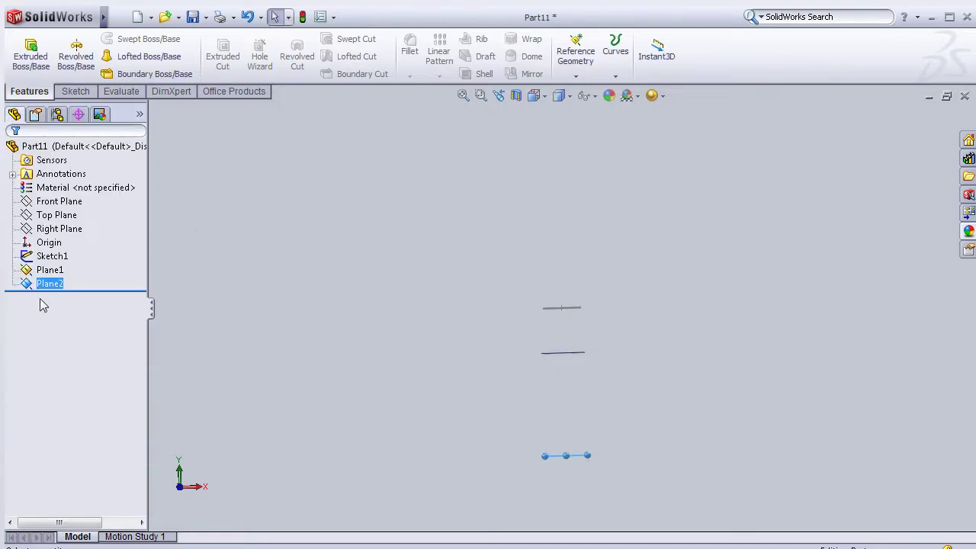
# Sketch an origin-centred circle on Plane1, viewed normal to the plane
pyautogui.click(50, 270)
pyautogui.click(74, 235)
pyautogui.press('space')
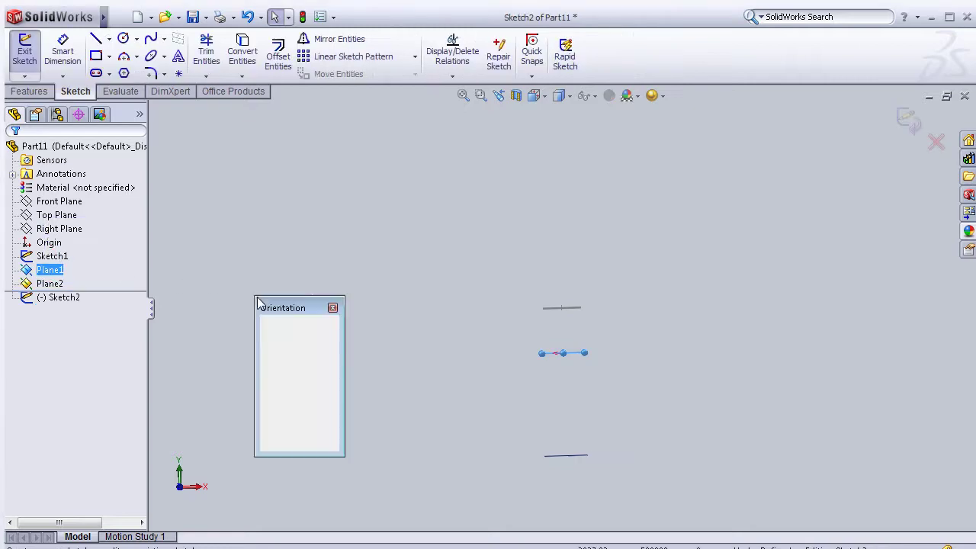
pyautogui.click(276, 345)
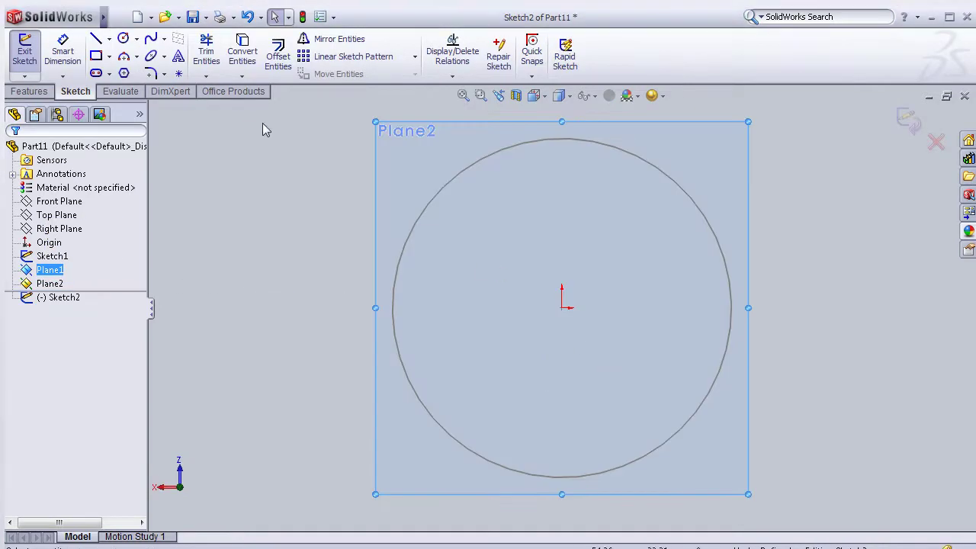
pyautogui.click(123, 39)
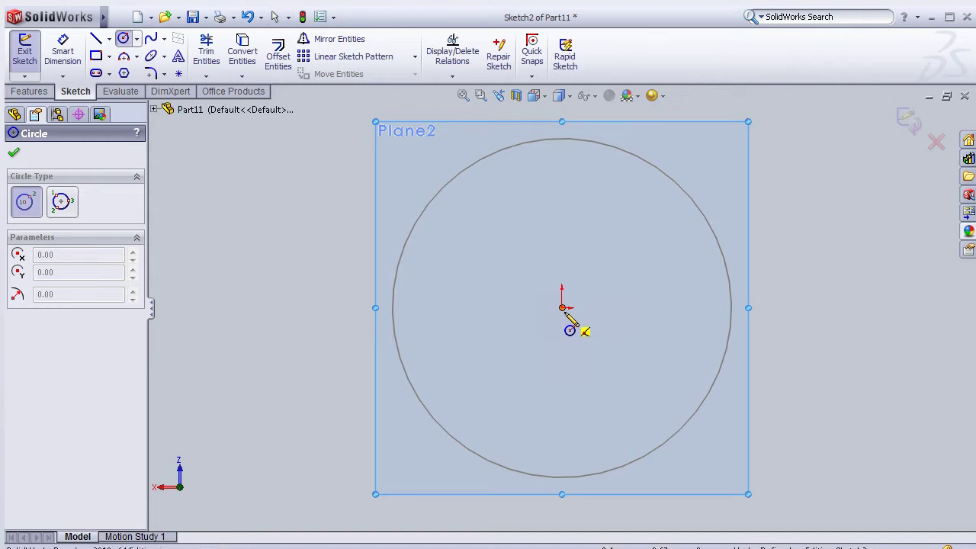
pyautogui.click(561, 308)
pyautogui.scroll(4, 562, 305)
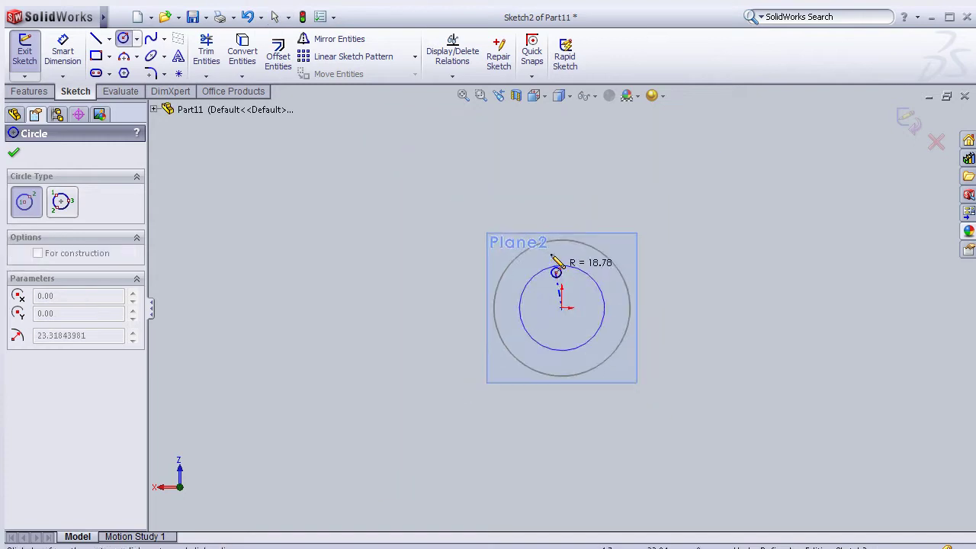
pyautogui.click(522, 195)
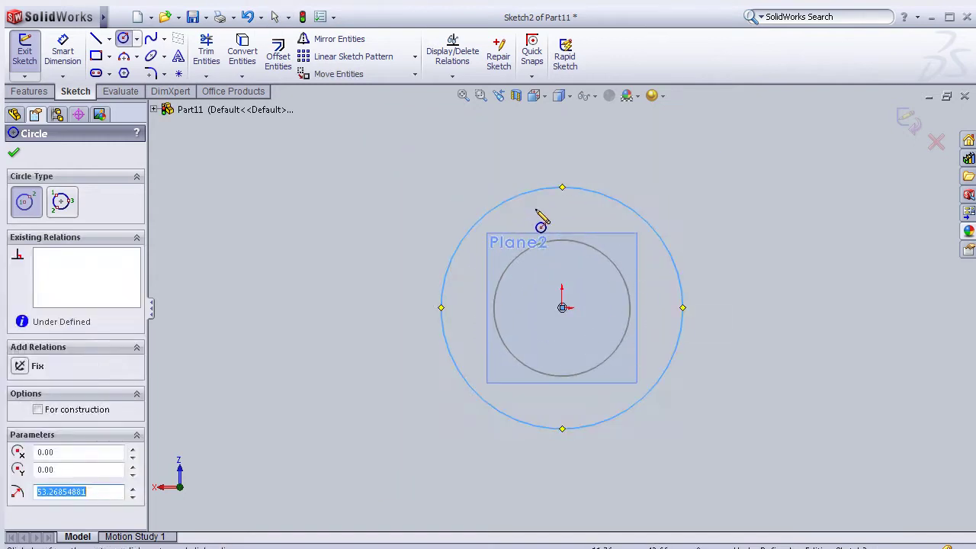
# Dimension the circle's diameter to 75 mm
pyautogui.click(62, 47)
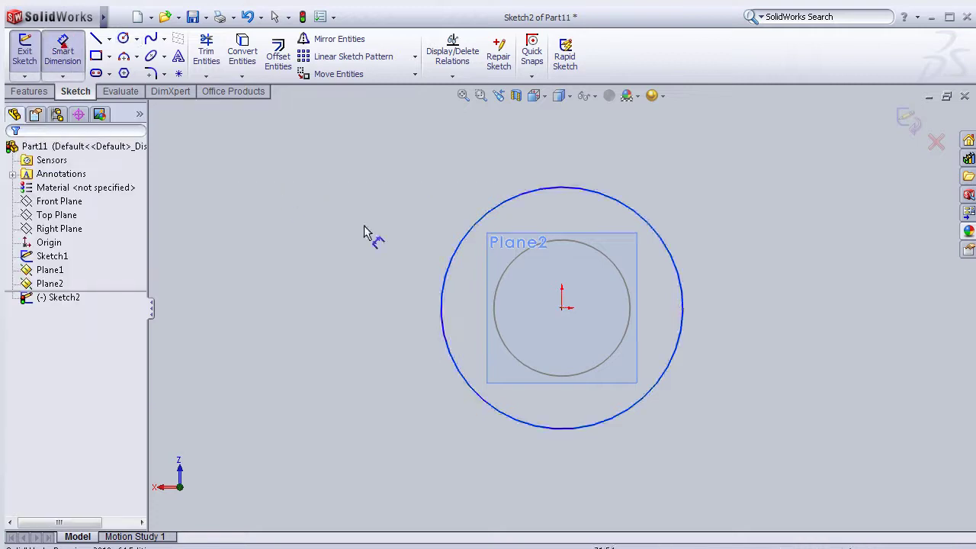
pyautogui.click(452, 265)
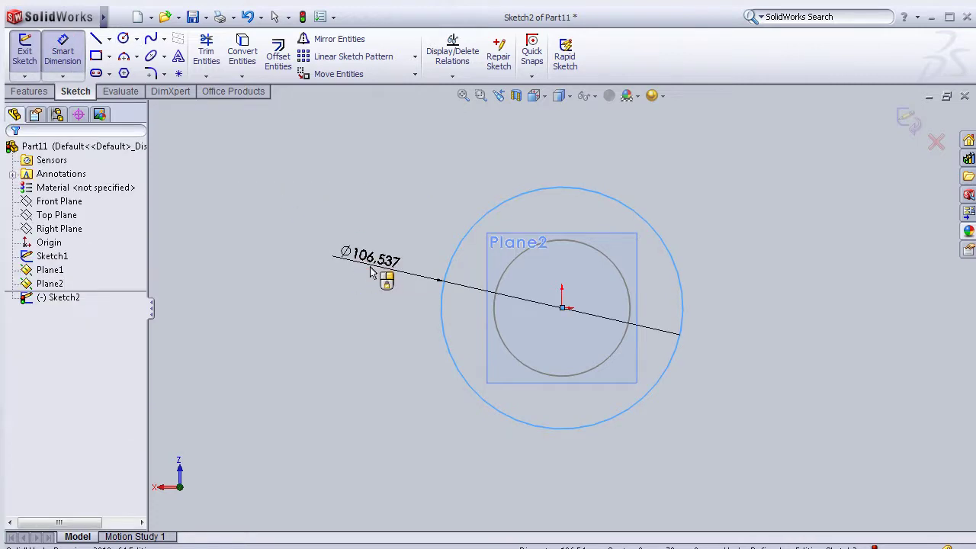
pyautogui.click(371, 273)
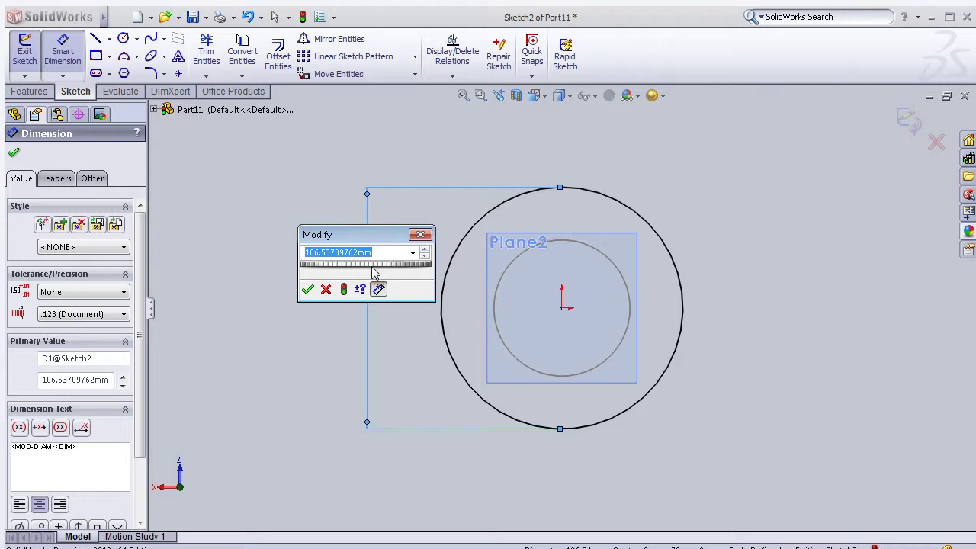
pyautogui.write('75')
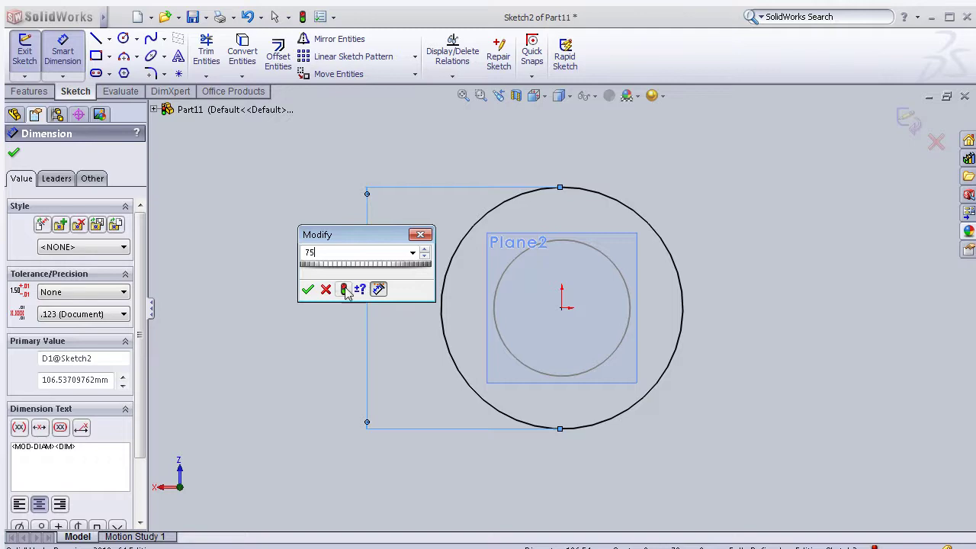
pyautogui.click(307, 290)
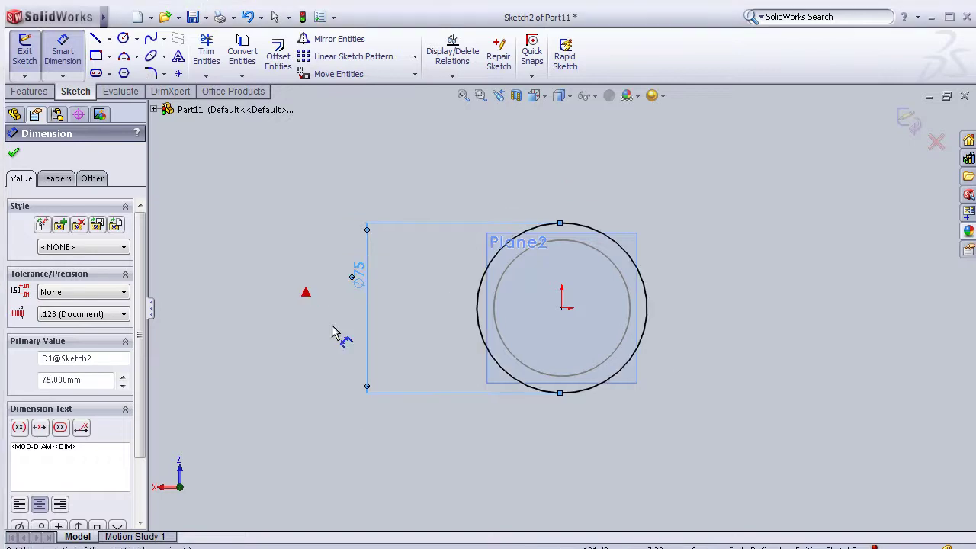
pyautogui.click(13, 154)
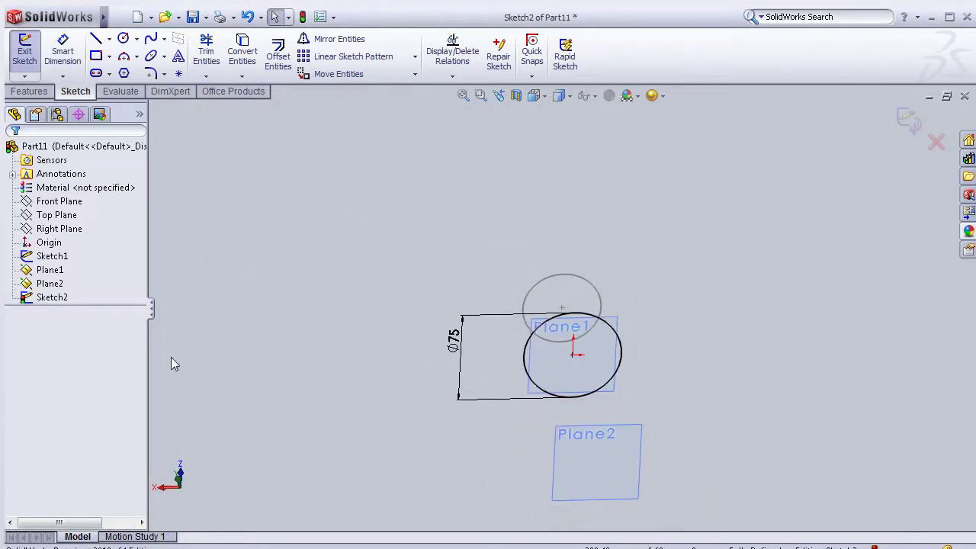
# Start a sketch on Plane2 and draw a large origin-centred circle
pyautogui.click(49, 283)
pyautogui.click(72, 267)
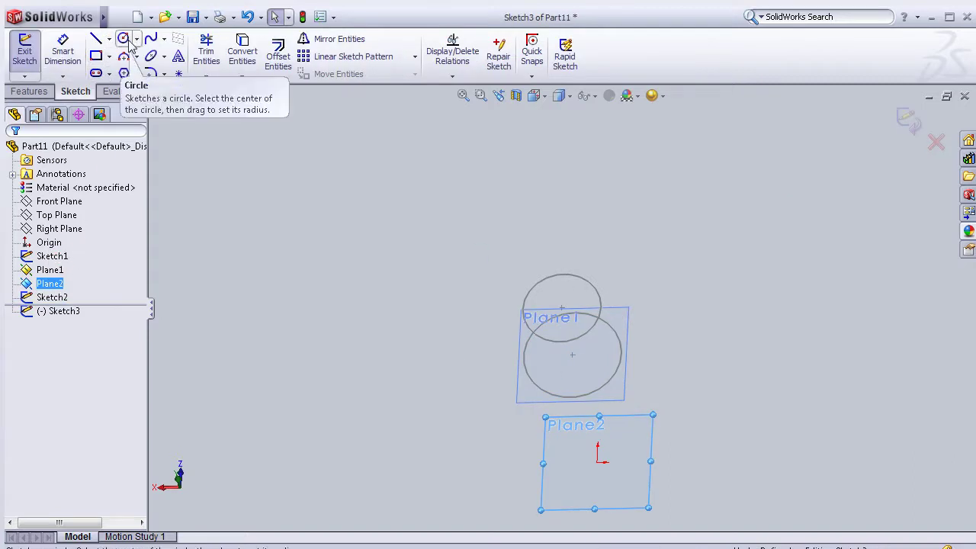
pyautogui.press('space')
pyautogui.click(294, 243)
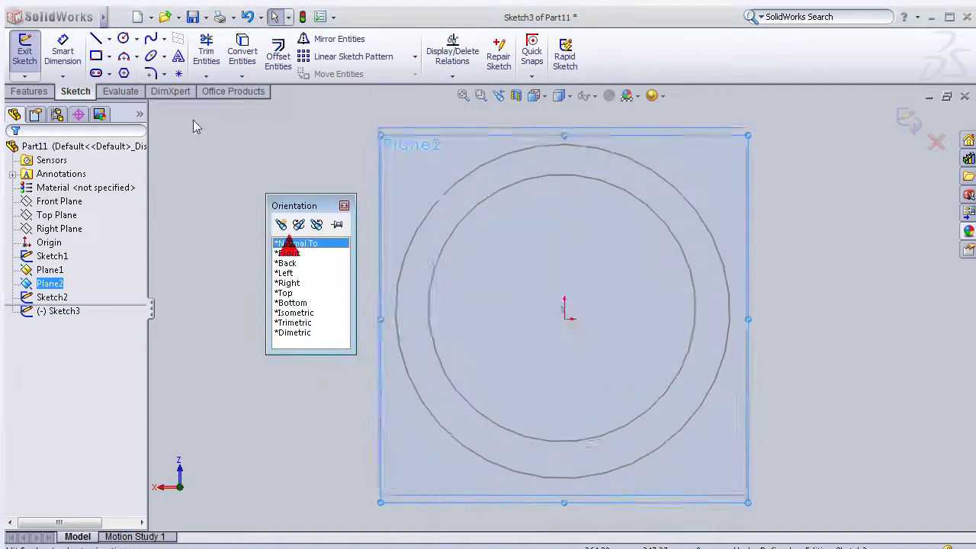
pyautogui.click(123, 38)
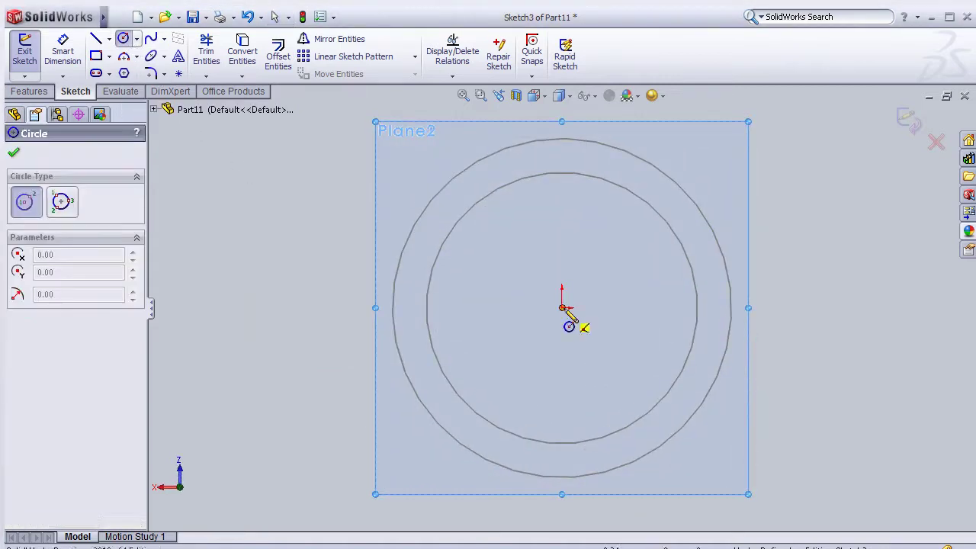
pyautogui.click(563, 307)
pyautogui.scroll(5, 563, 307)
pyautogui.click(536, 214)
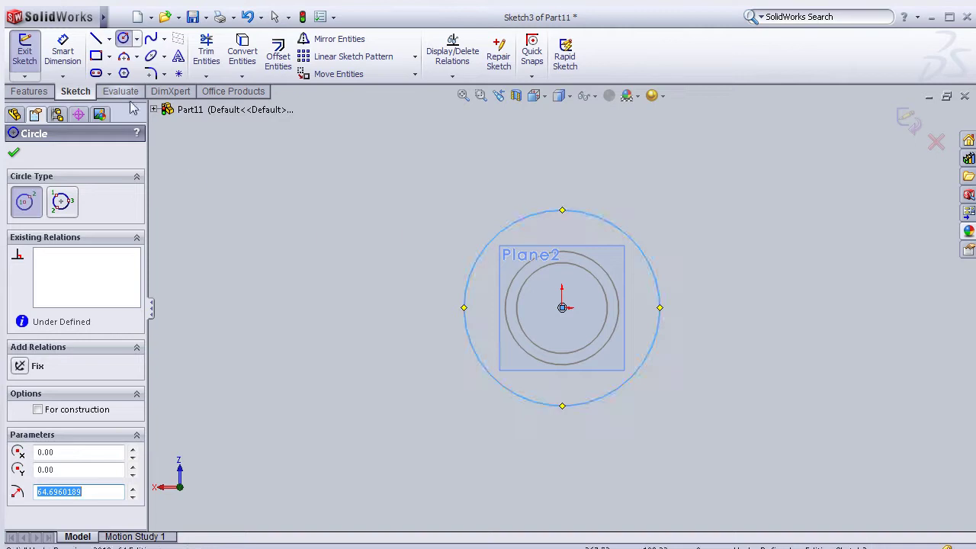
# Add a diameter dimension to the large circle and begin entering its value
pyautogui.click(62, 53)
pyautogui.click(466, 320)
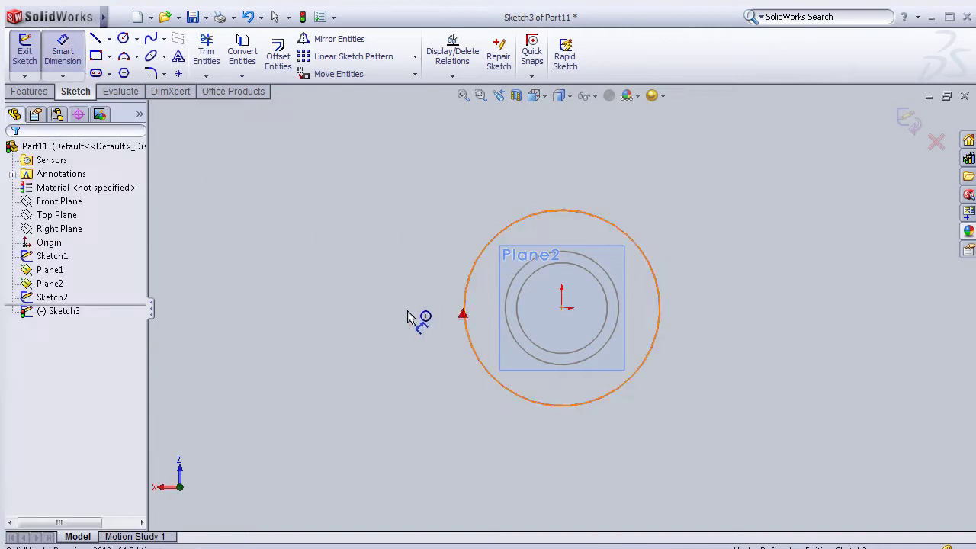
pyautogui.click(395, 319)
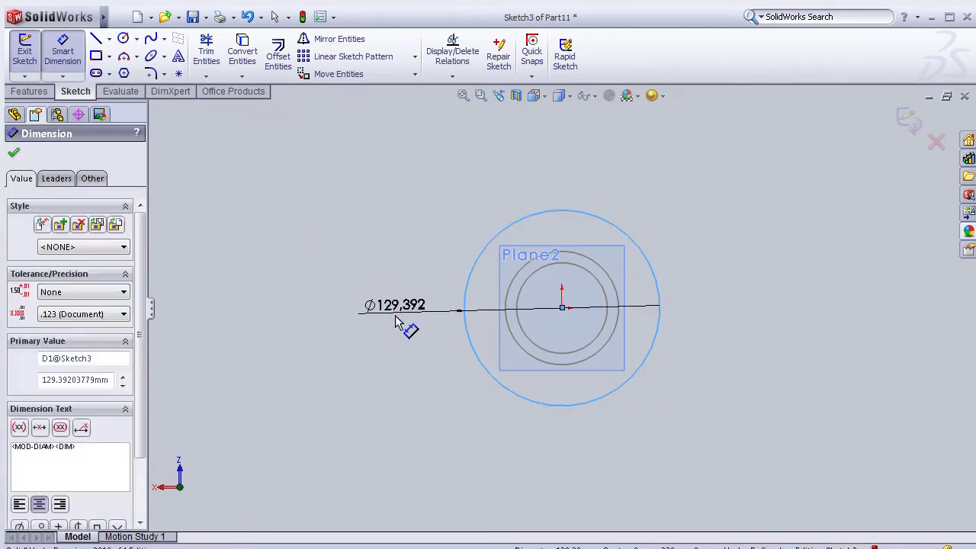
pyautogui.write('150')
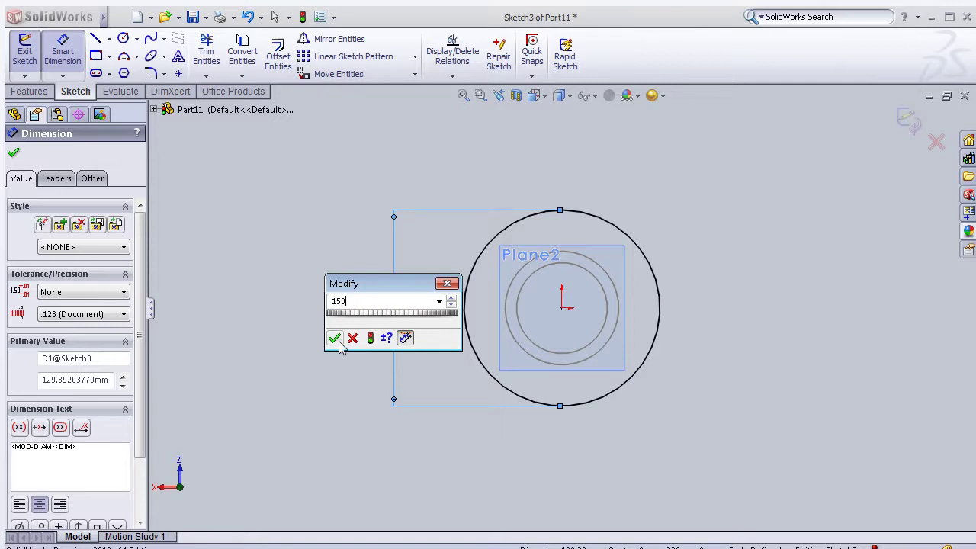
# Make the large circle 150 mm and loft Sketch1 to Sketch2 with aligned connectors
pyautogui.click(334, 338)
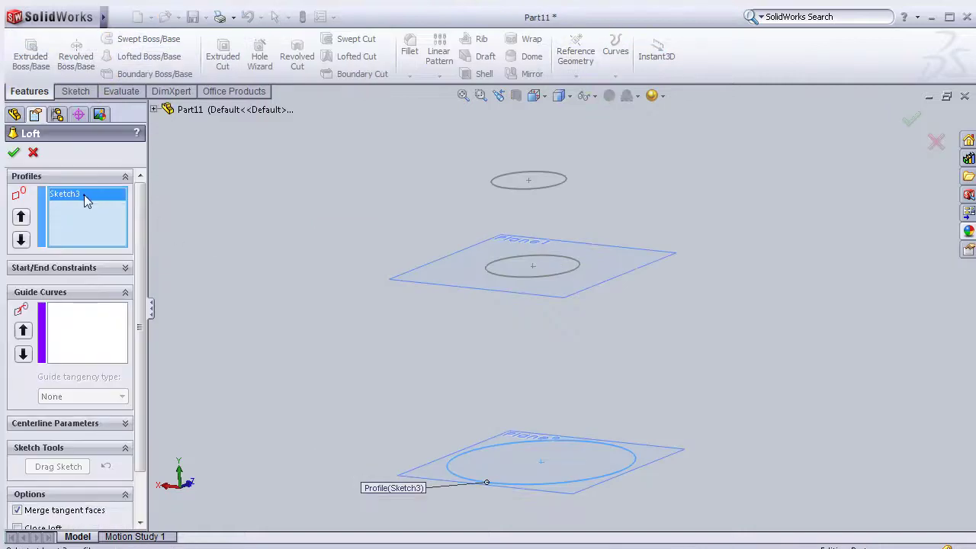
pyautogui.press('Delete')
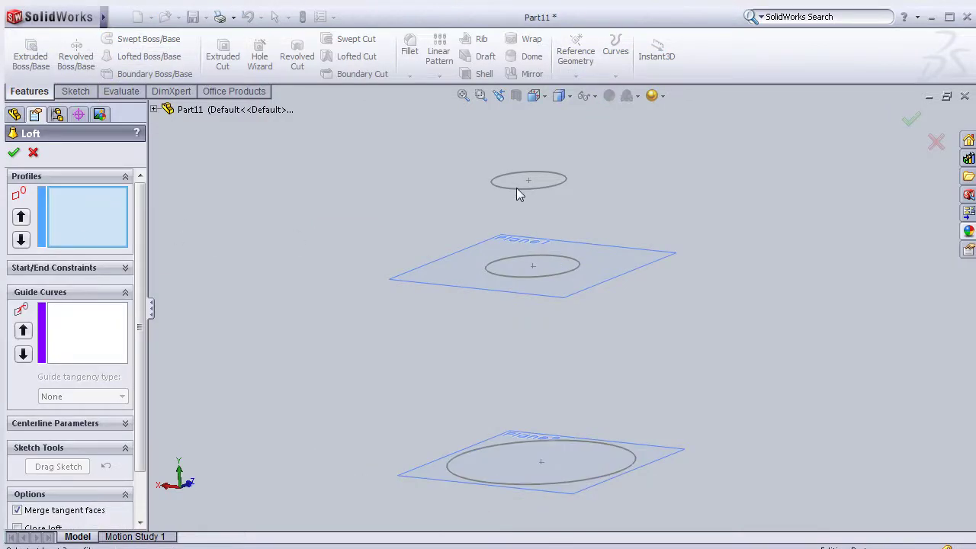
pyautogui.click(522, 196)
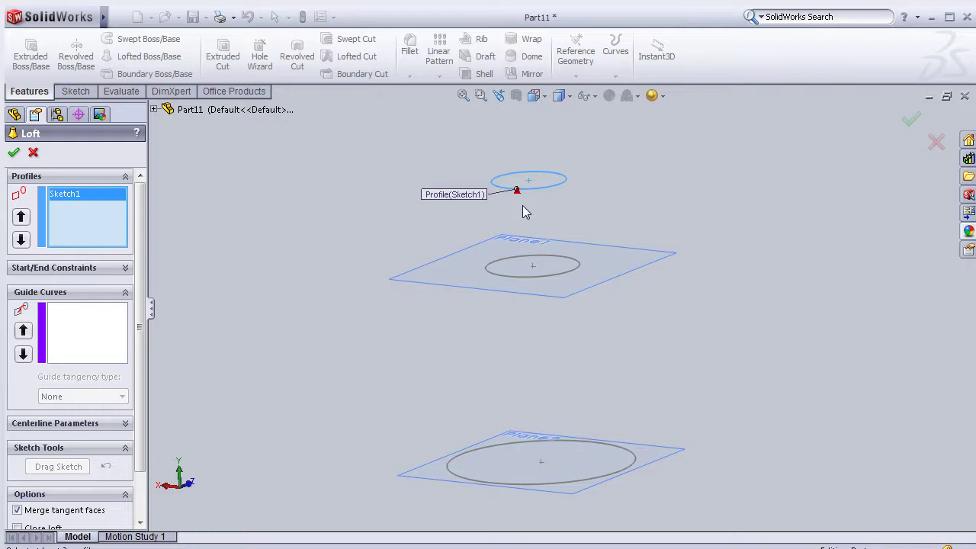
pyautogui.click(537, 277)
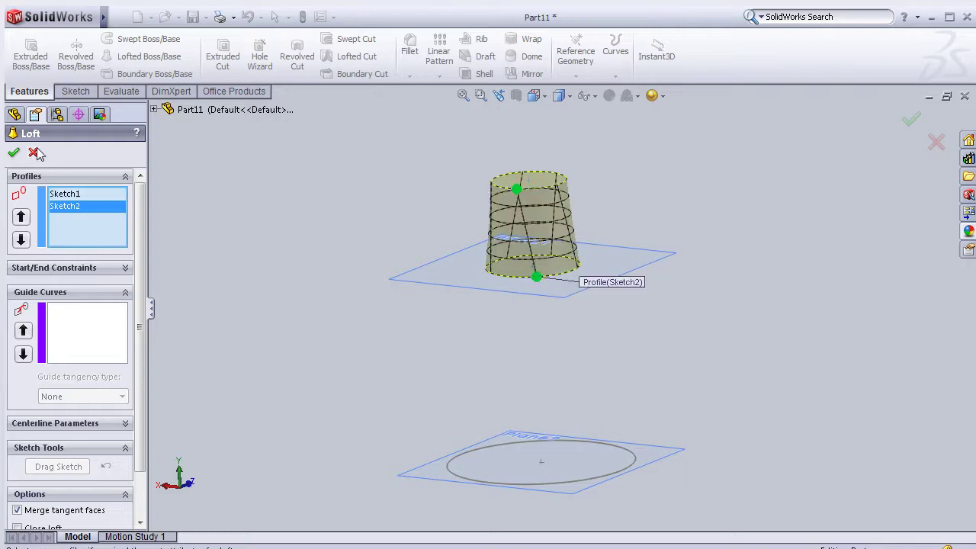
pyautogui.moveTo(538, 277); pyautogui.dragTo(520, 277)
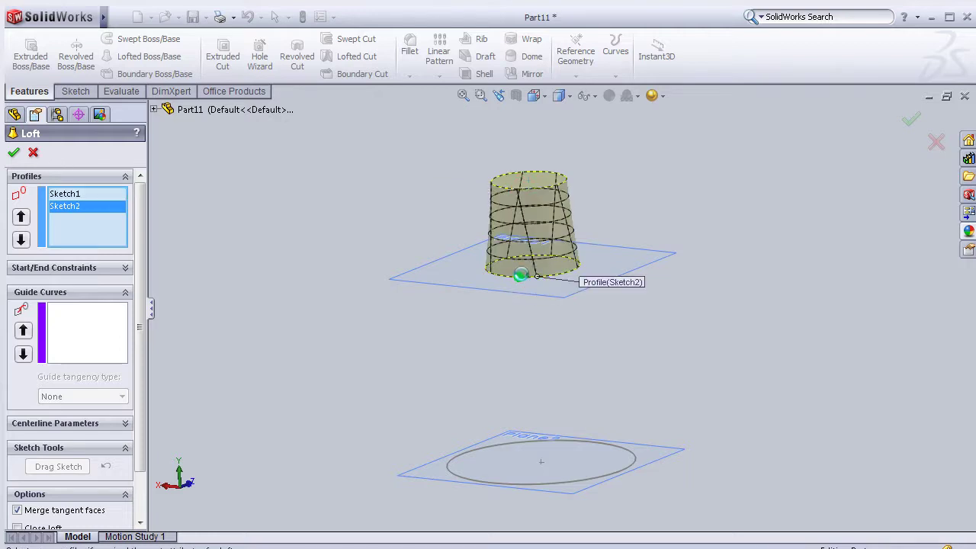
pyautogui.click(14, 153)
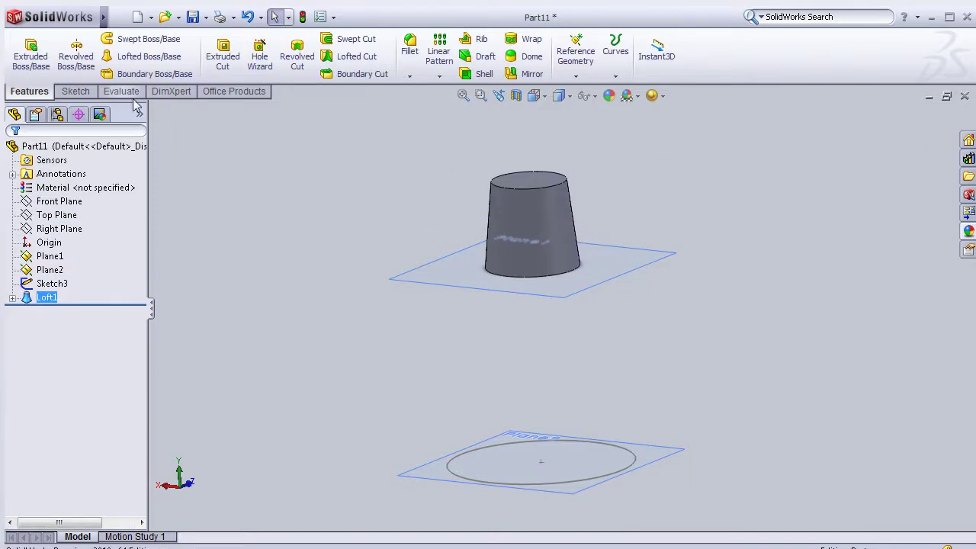
pyautogui.click(148, 59)
# Loft from Loft1's bottom edge down to the large Sketch3 circle, creating Loft2
pyautogui.moveTo(297, 252); pyautogui.dragTo(400, 242, button='middle')
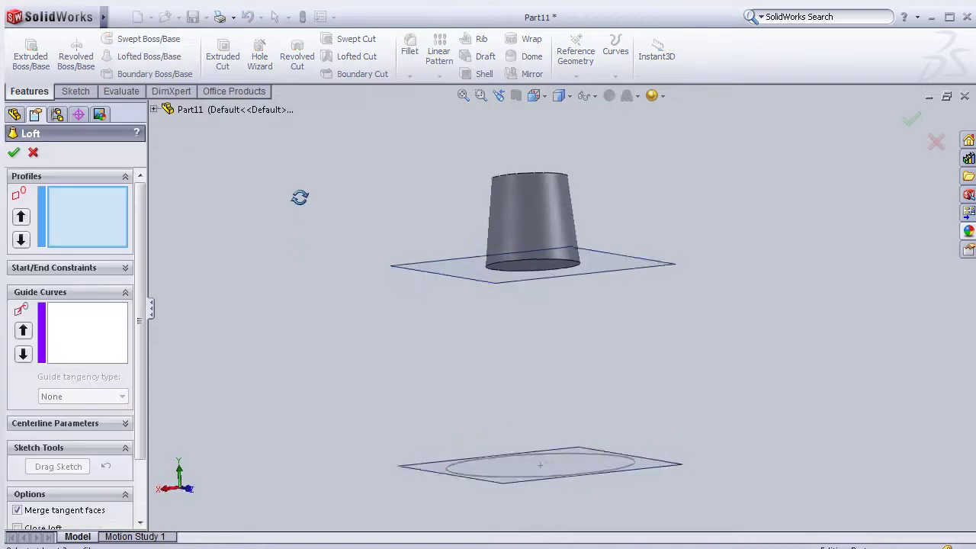
pyautogui.click(517, 269)
pyautogui.moveTo(429, 383); pyautogui.dragTo(488, 484, button='middle')
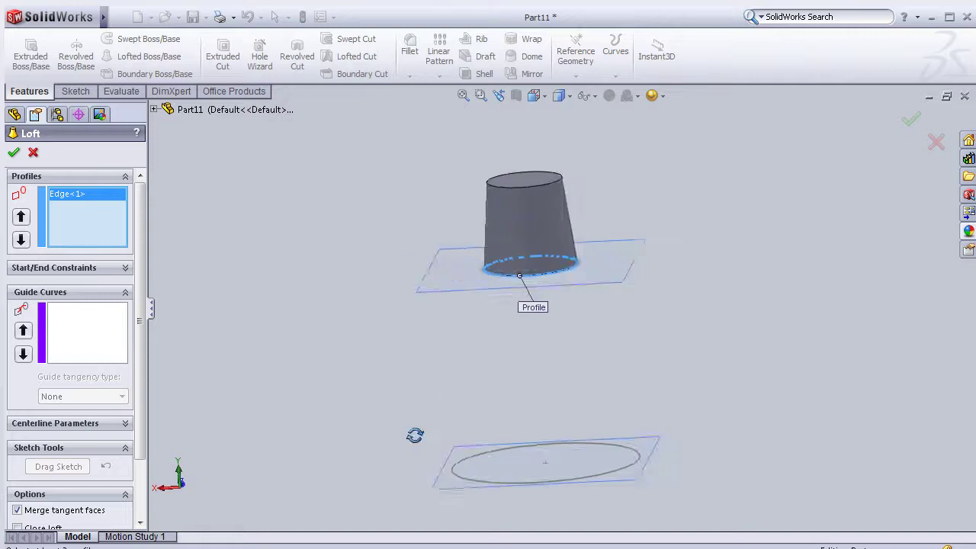
pyautogui.click(488, 483)
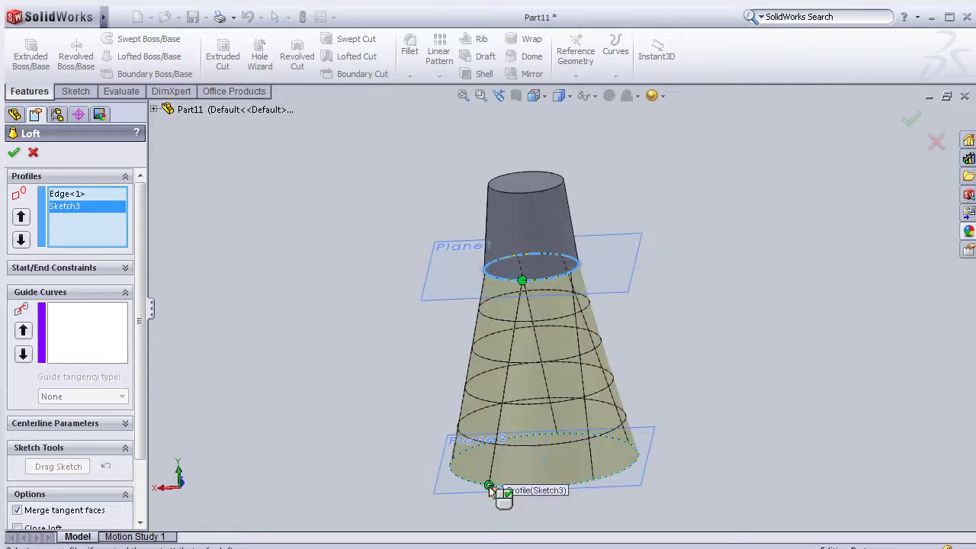
pyautogui.moveTo(377, 377)
pyautogui.mouseDown(button='middle')
pyautogui.moveTo(301, 342)
pyautogui.moveTo(255, 373)
pyautogui.moveTo(198, 355)
pyautogui.moveTo(178, 391)
pyautogui.moveTo(141, 394)
pyautogui.mouseUp(button='middle')
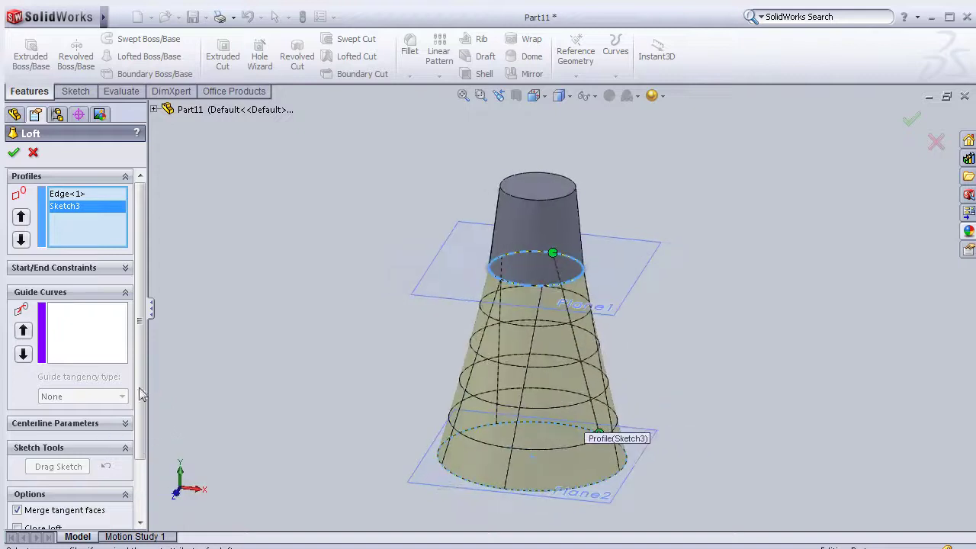
pyautogui.click(14, 152)
pyautogui.scroll(3, 544, 283)
pyautogui.moveTo(728, 325)
pyautogui.mouseDown(button='middle')
pyautogui.moveTo(695, 319)
pyautogui.moveTo(523, 343)
pyautogui.moveTo(464, 389)
pyautogui.moveTo(426, 397)
pyautogui.moveTo(375, 326)
pyautogui.moveTo(266, 308)
pyautogui.moveTo(216, 268)
pyautogui.moveTo(244, 320)
pyautogui.moveTo(305, 348)
pyautogui.moveTo(614, 392)
pyautogui.moveTo(620, 307)
pyautogui.moveTo(661, 261)
pyautogui.moveTo(635, 282)
pyautogui.mouseUp(button='middle')
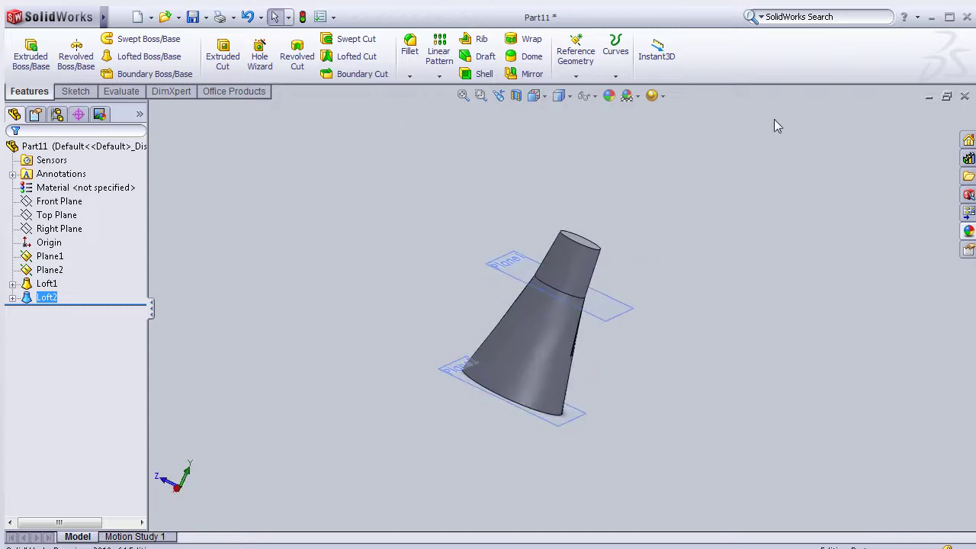
# Round the neck's top edge with a 10 mm fillet
pyautogui.click(409, 48)
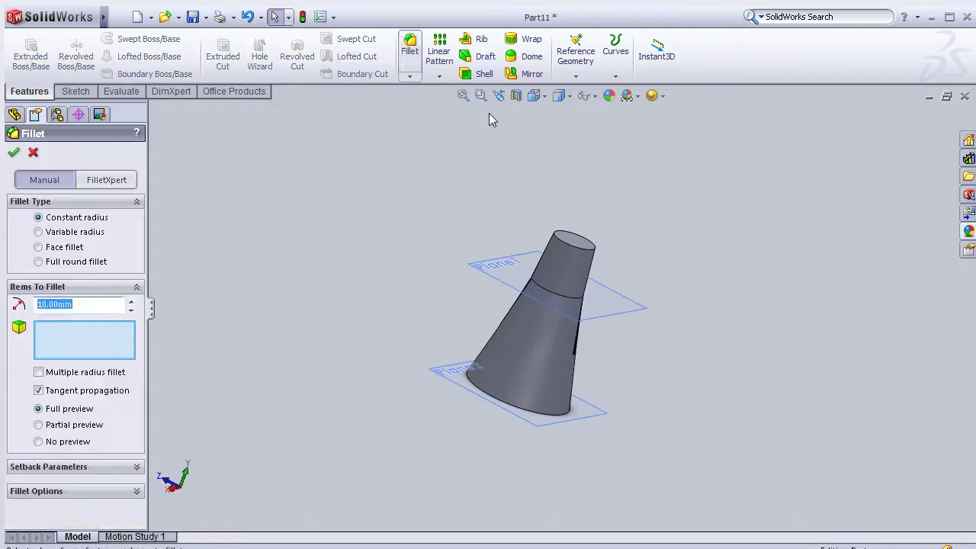
pyautogui.click(577, 263)
pyautogui.click(12, 153)
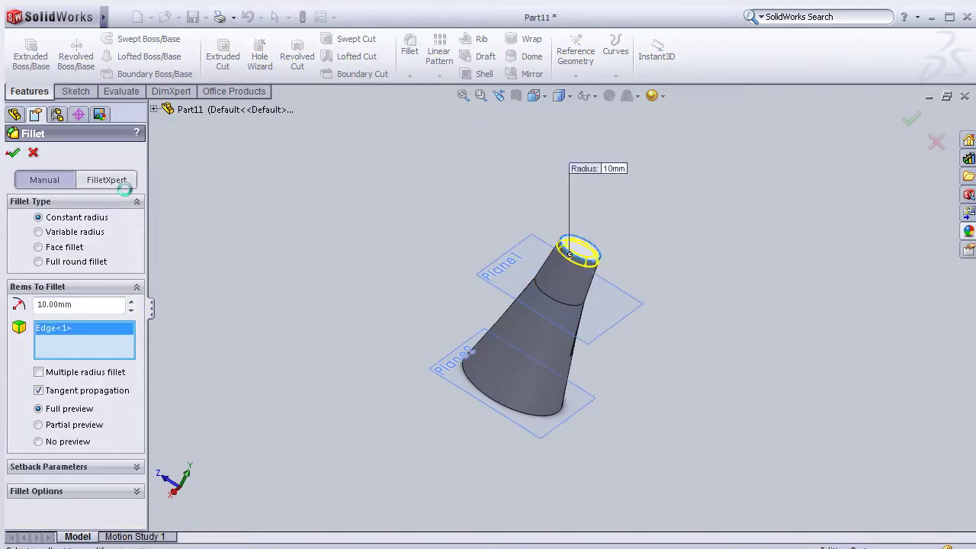
# Shell the part to 2 mm walls, removing the wide end face
pyautogui.moveTo(361, 203)
pyautogui.mouseDown(button='middle')
pyautogui.moveTo(344, 142)
pyautogui.moveTo(436, 266)
pyautogui.moveTo(438, 162)
pyautogui.mouseUp(button='middle')
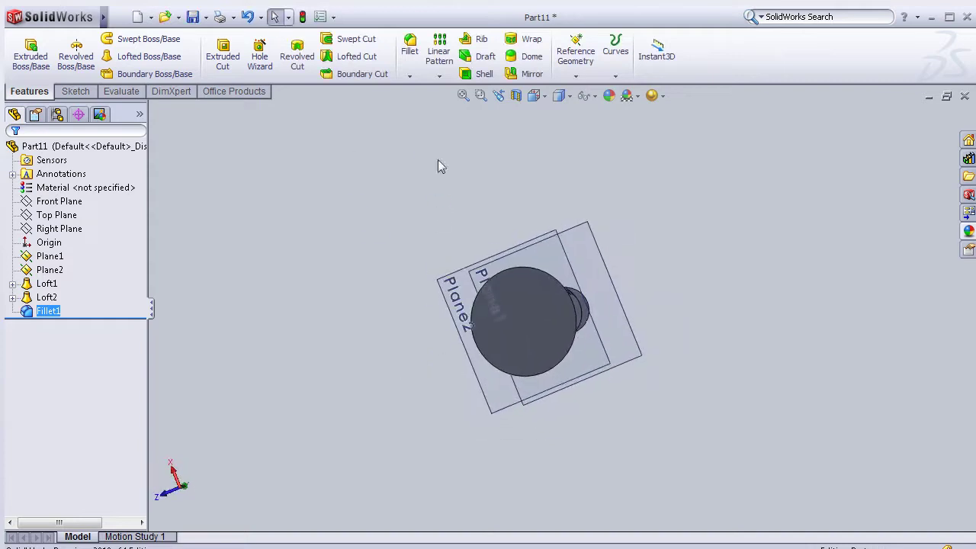
pyautogui.click(479, 74)
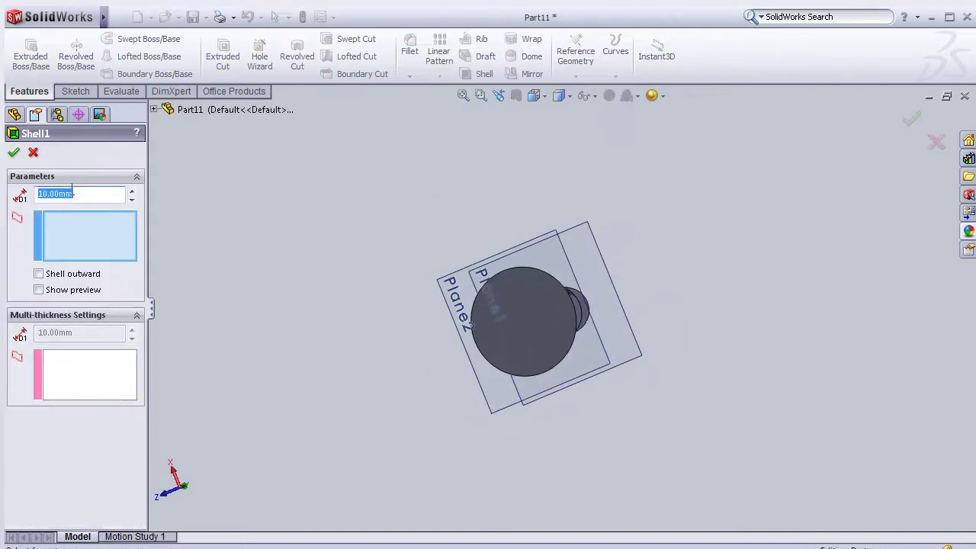
pyautogui.write('2')
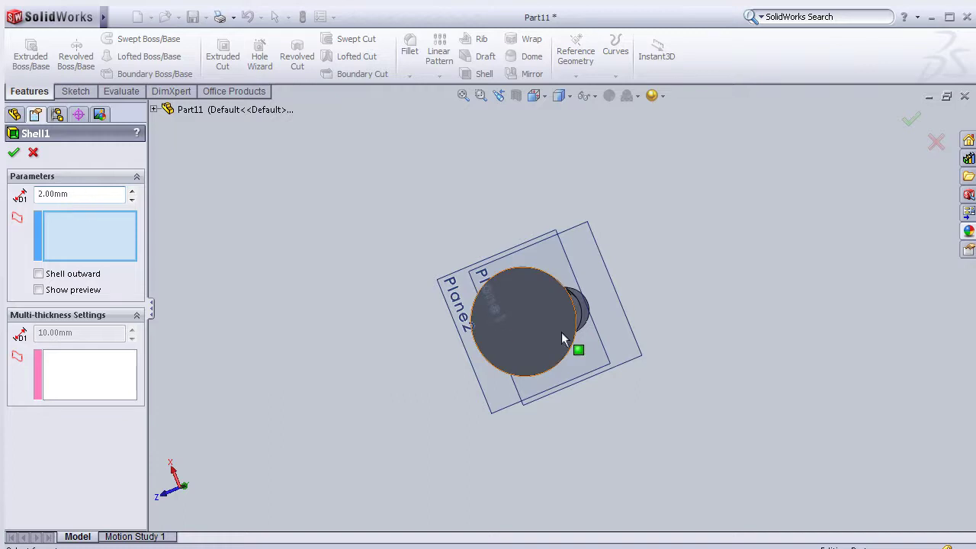
pyautogui.click(561, 333)
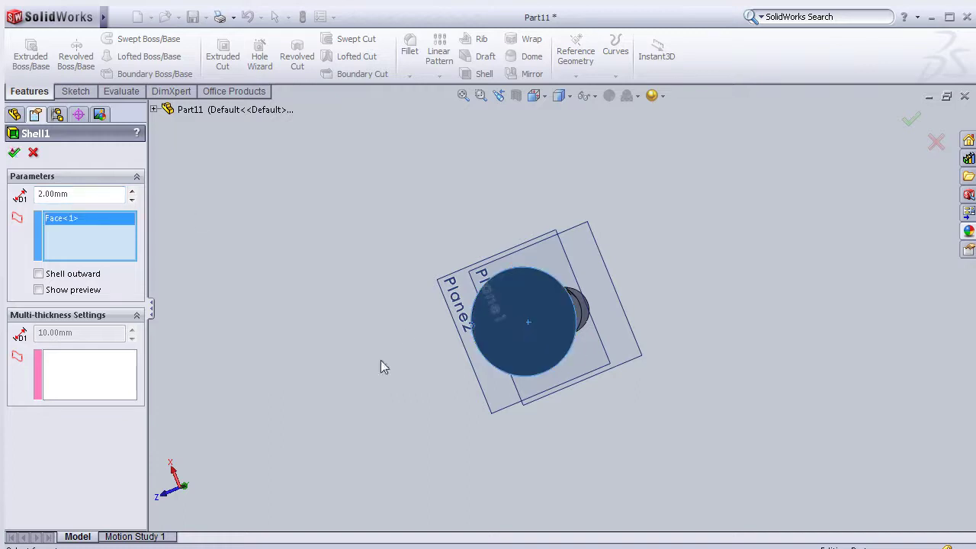
pyautogui.press('Return')
pyautogui.moveTo(670, 305); pyautogui.dragTo(494, 317, button='middle')
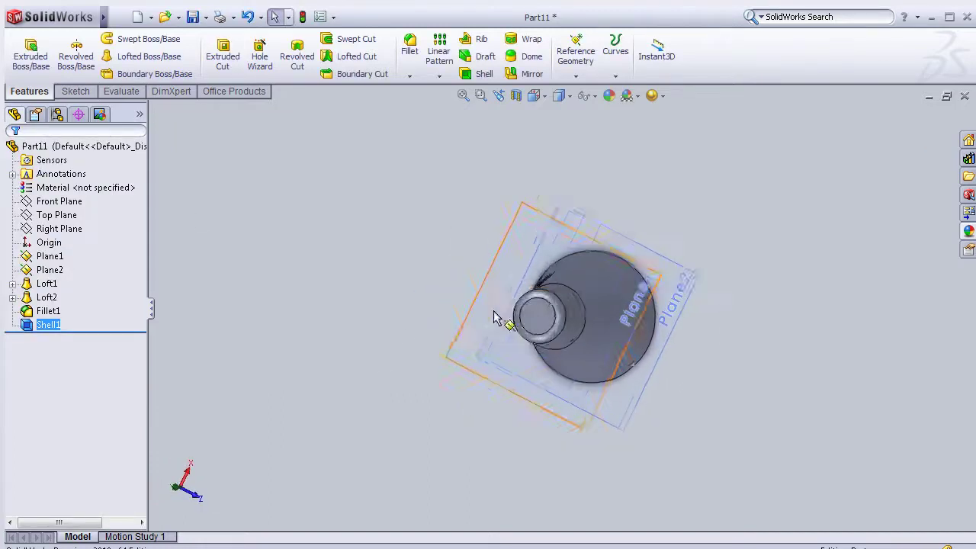
# Sketch a small origin-centred circle on the neck's end face
pyautogui.click(583, 324)
pyautogui.click(625, 283)
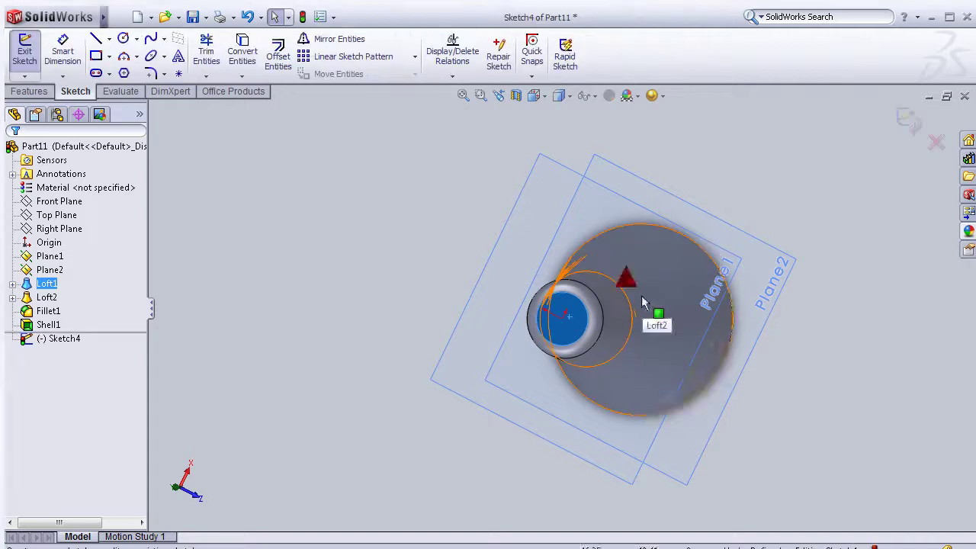
pyautogui.press('space')
pyautogui.click(680, 345)
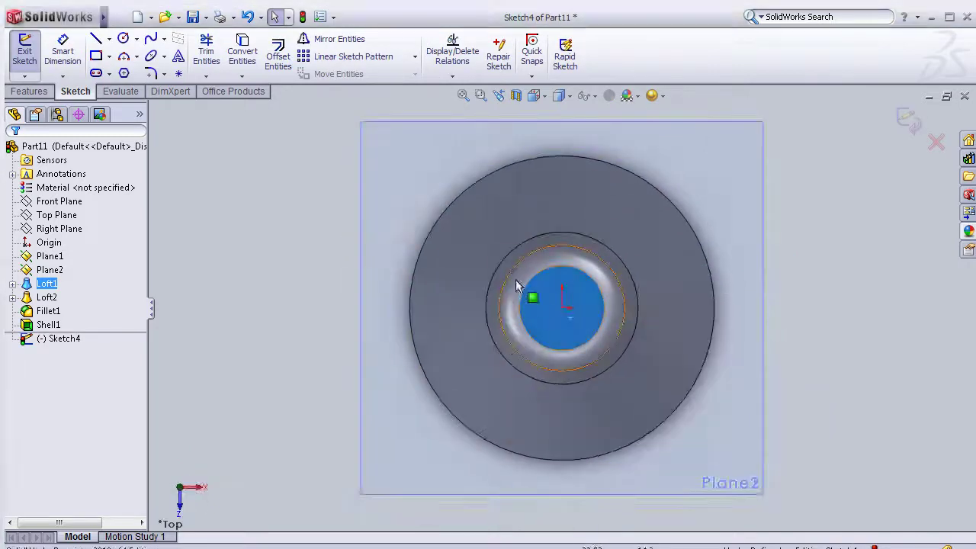
pyautogui.click(122, 38)
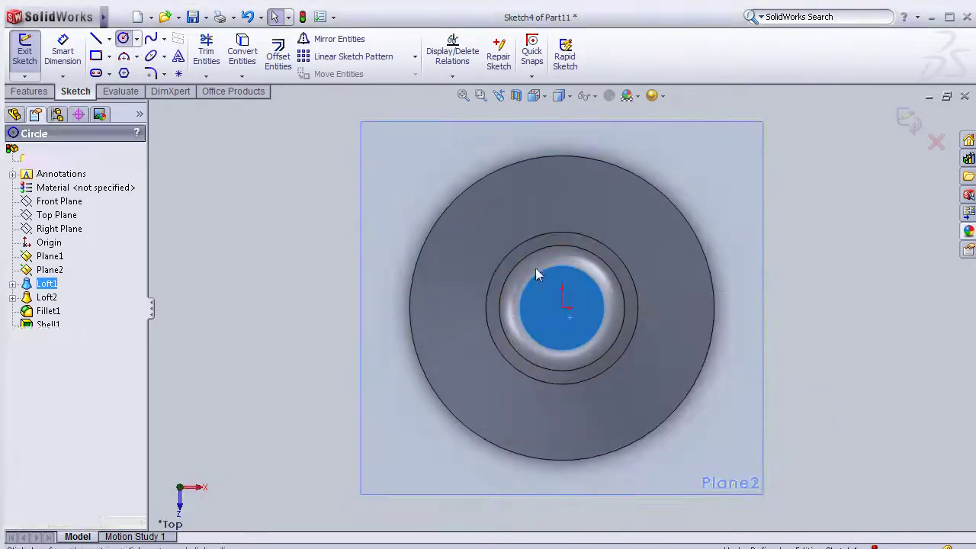
pyautogui.click(562, 307)
pyautogui.click(570, 313)
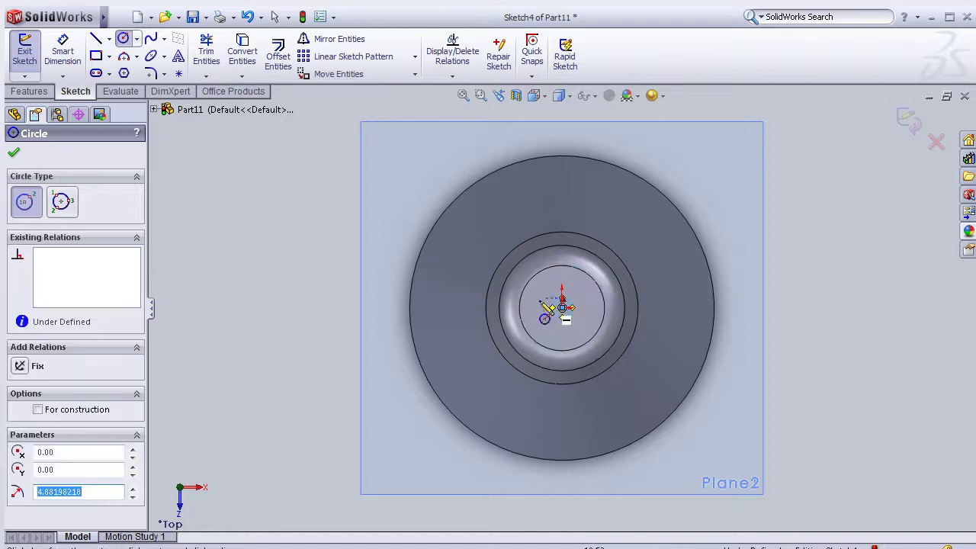
# Add a diameter dimension to the small circle, placed to its left
pyautogui.click(62, 51)
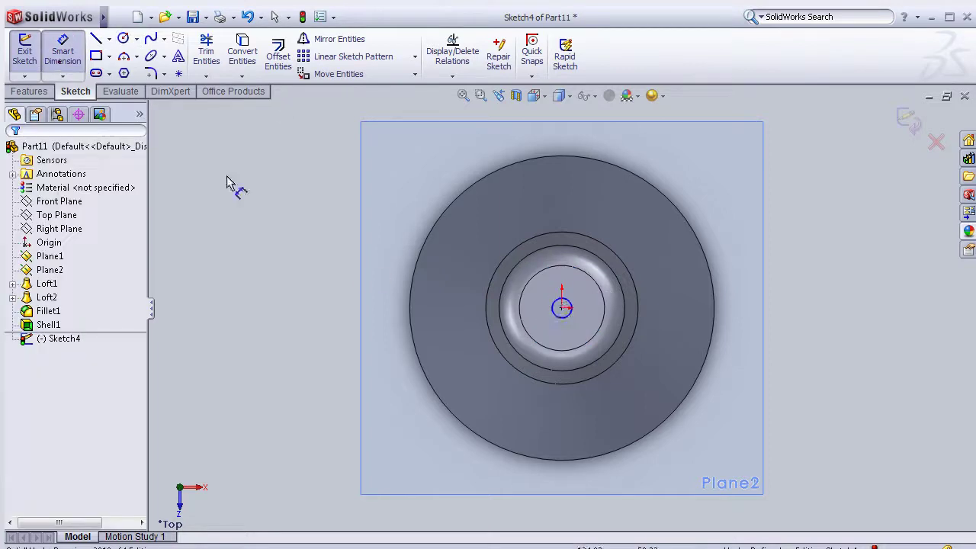
pyautogui.click(557, 319)
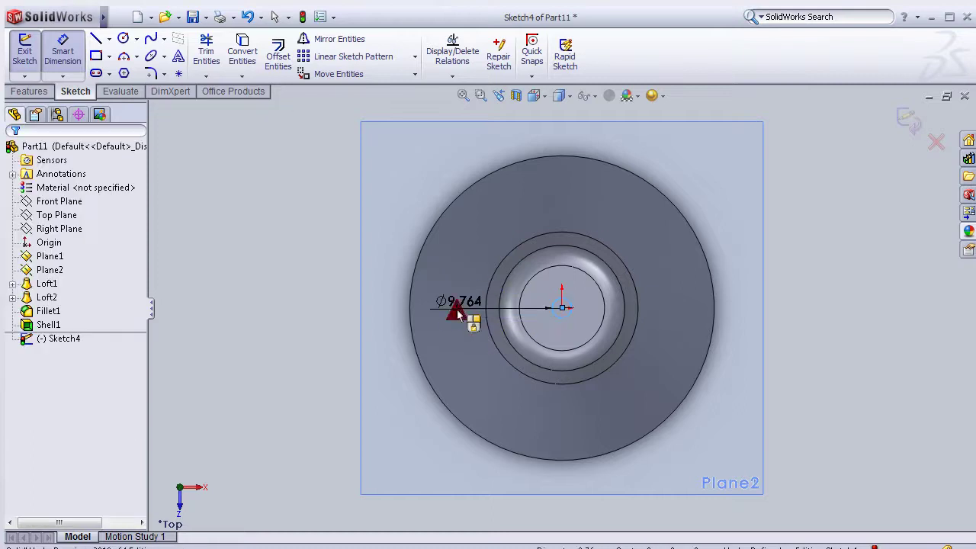
pyautogui.click(457, 314)
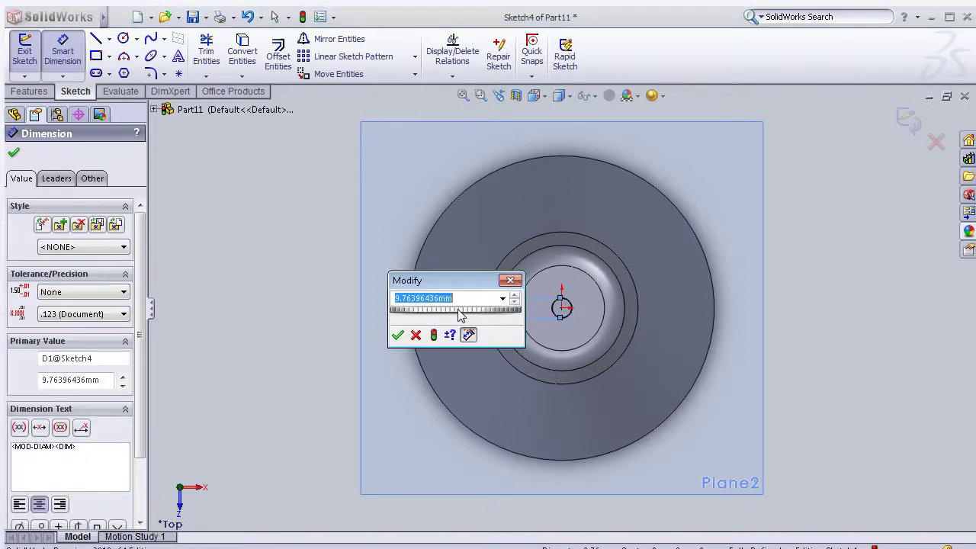